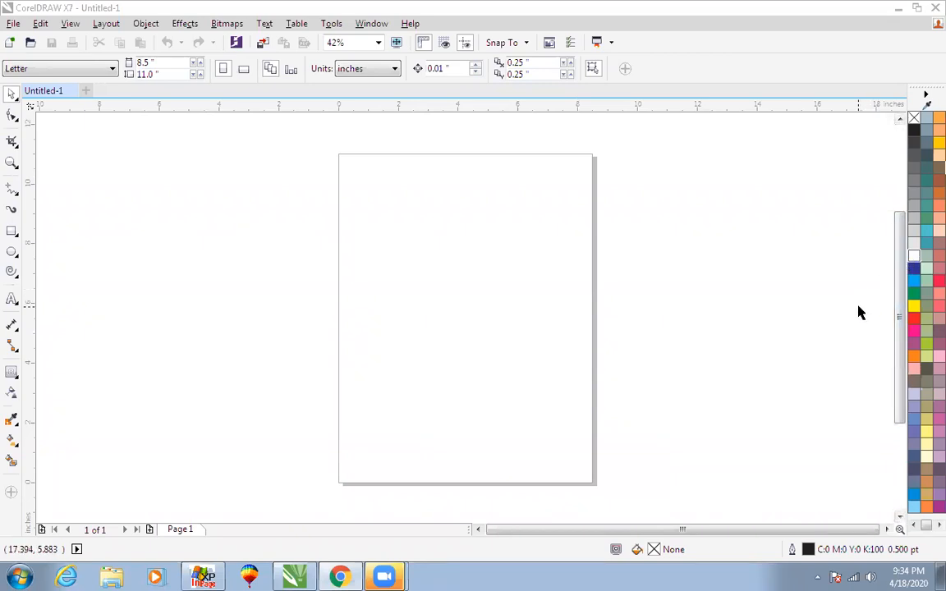
- Display the RGB Palette alongside the CMYK Palette
click(925, 95)
click(749, 82)
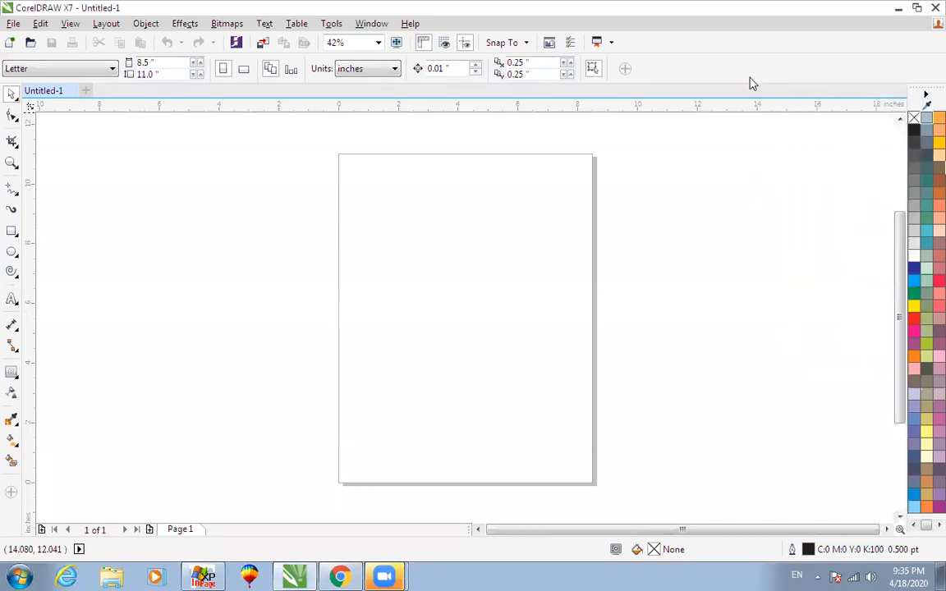
right_click(743, 174)
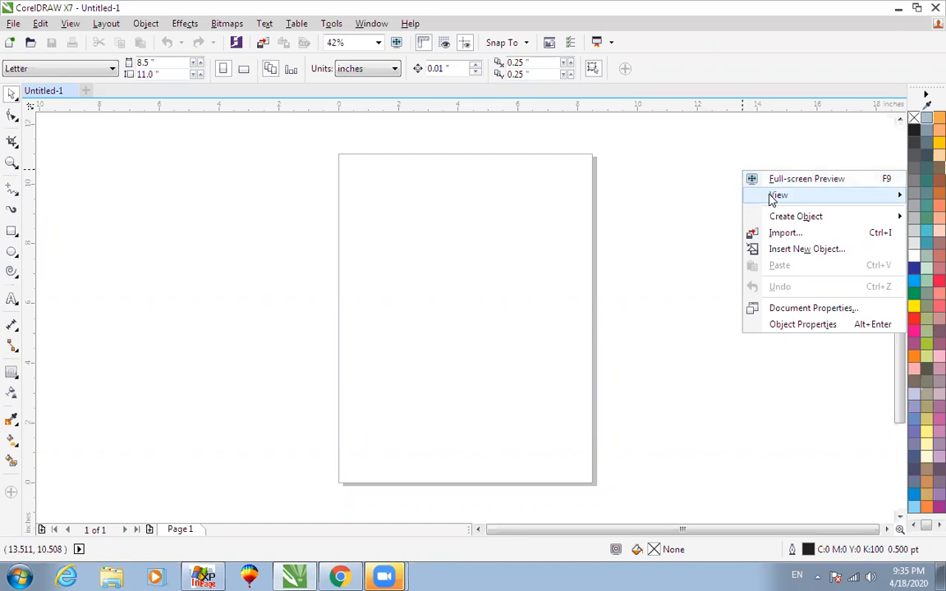
mouse_move(773, 197)
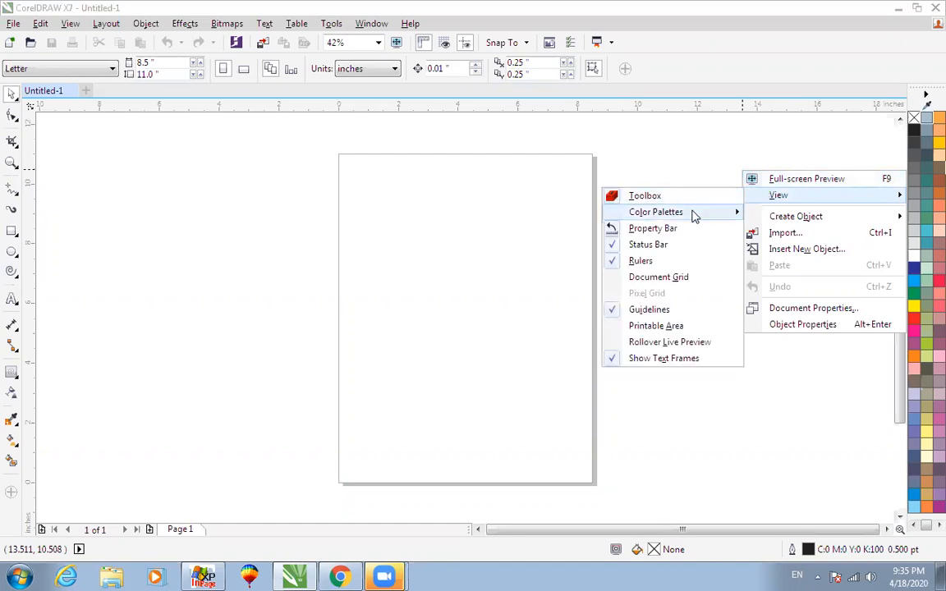
mouse_move(694, 216)
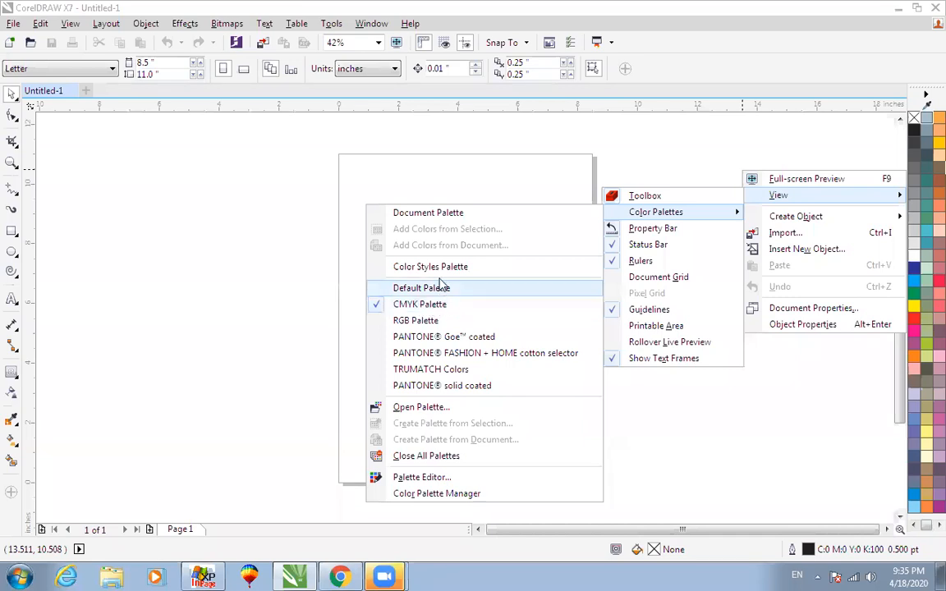
click(413, 321)
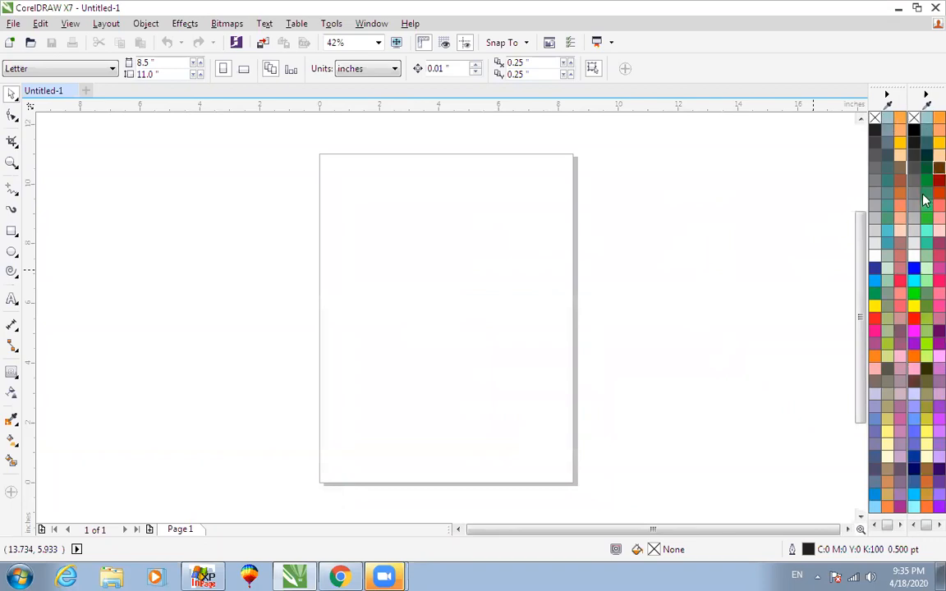
- Add the PANTONE Goe coated palette to the displayed color palettes
right_click(675, 184)
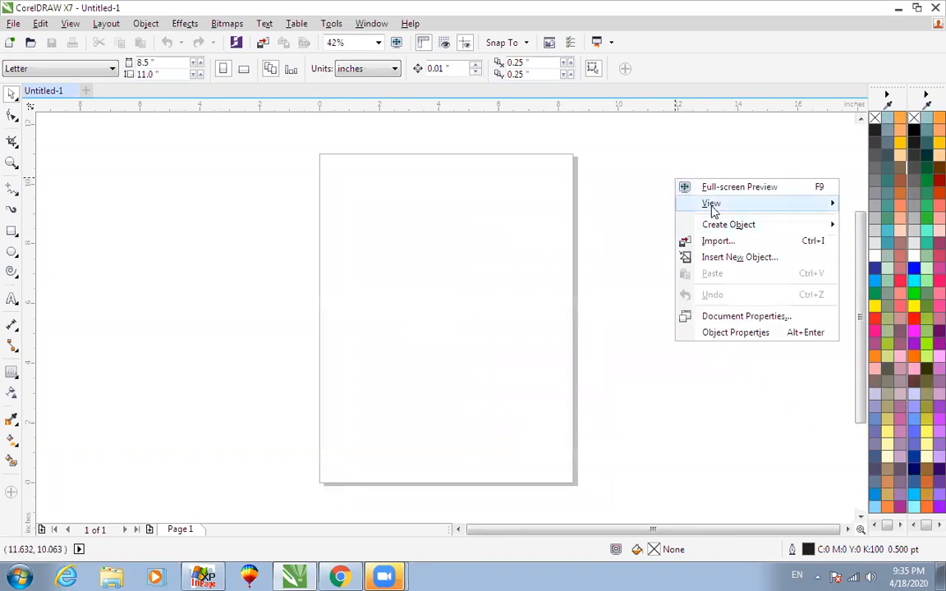
mouse_move(585, 223)
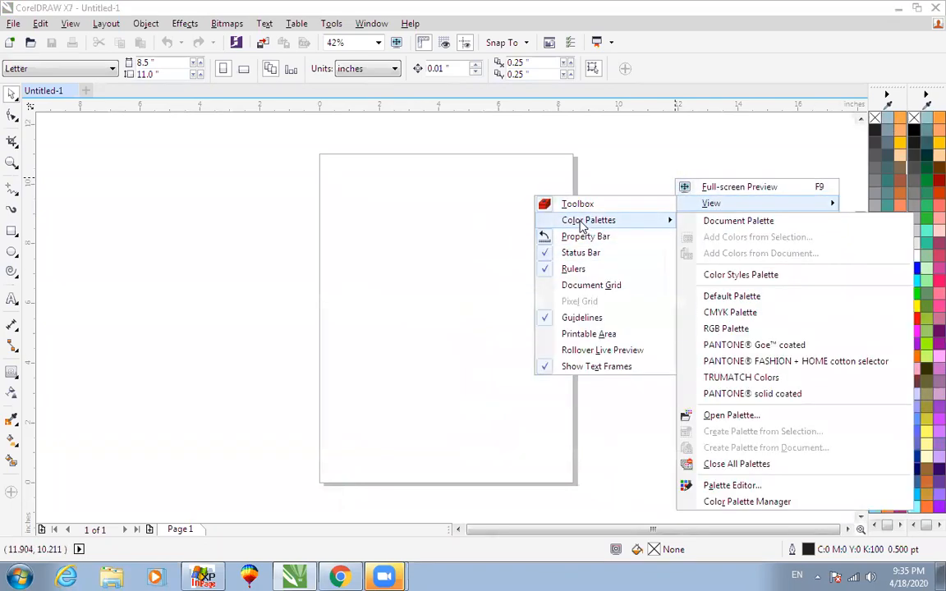
click(714, 346)
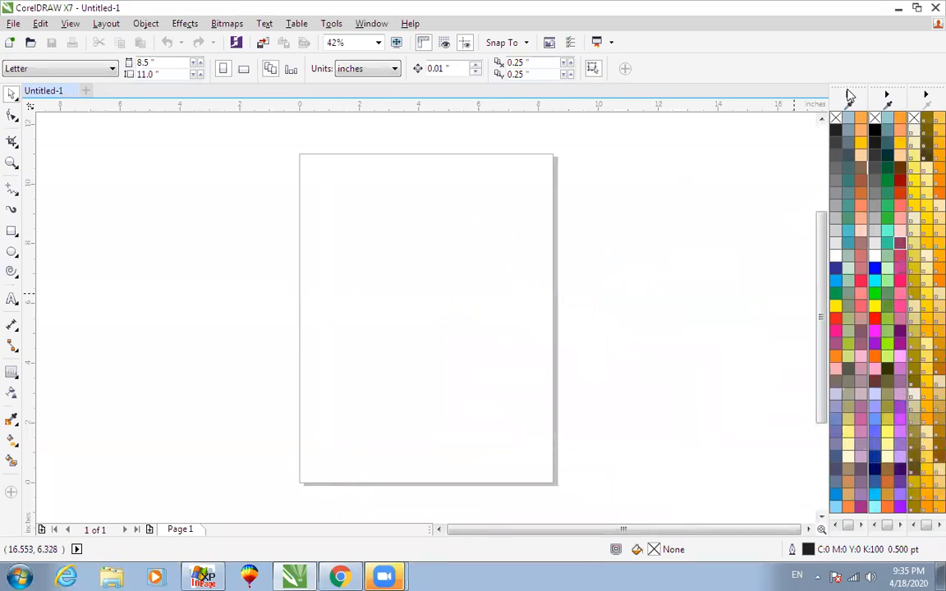
- Dock the CMYK Palette horizontally above the document, and return it beside the other color palettes
drag(848, 87, 770, 78)
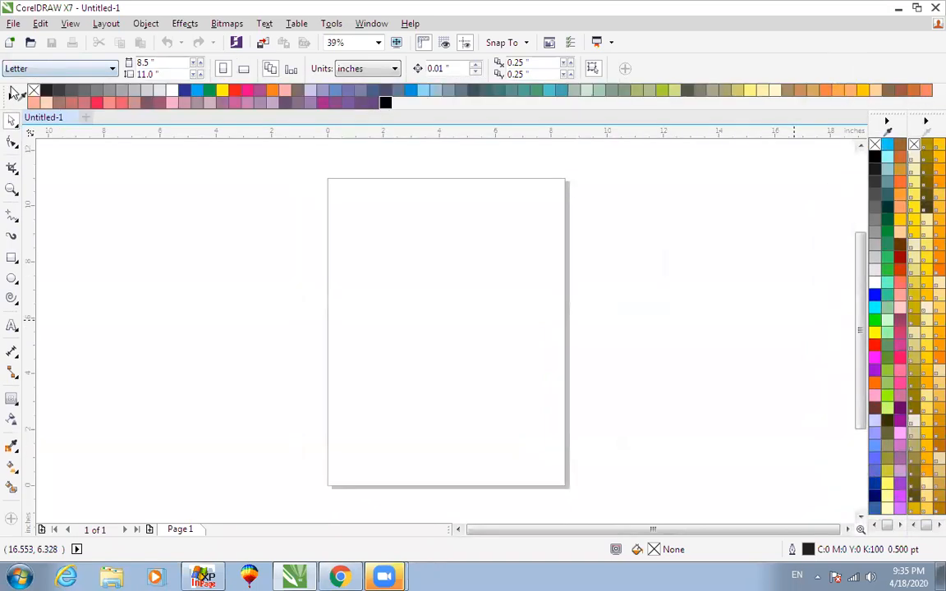
drag(8, 86, 874, 122)
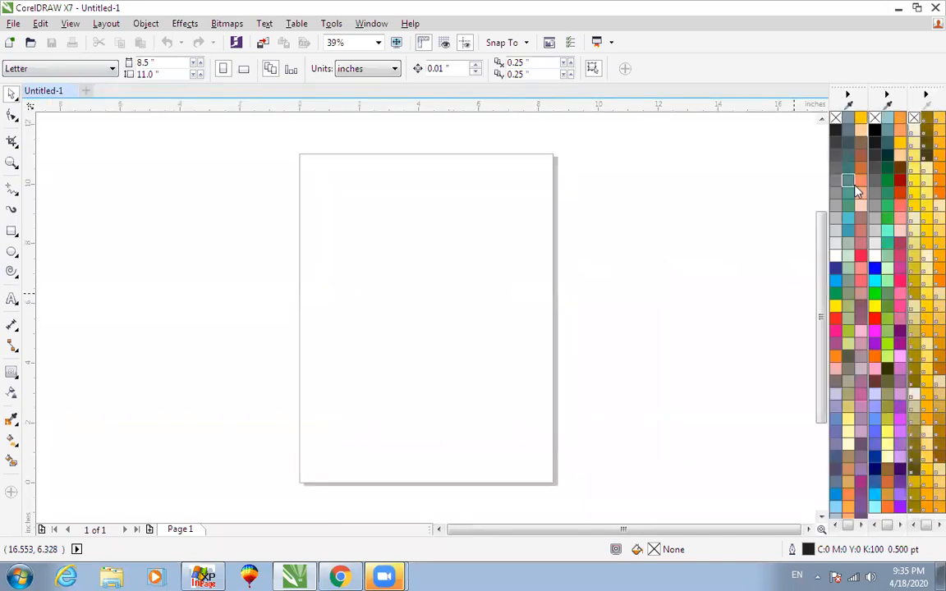
- Set the color palettes to display in 1 row
click(925, 95)
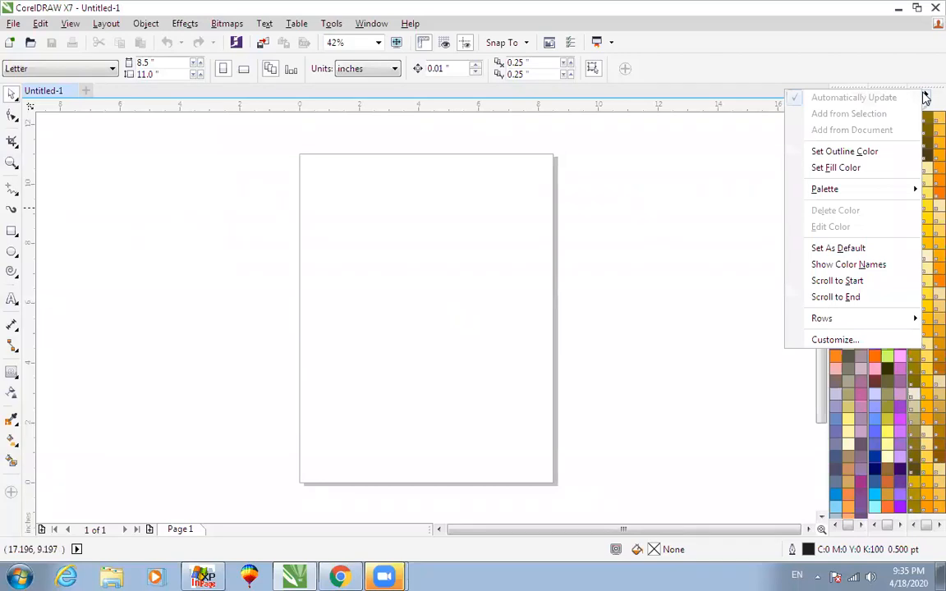
mouse_move(820, 319)
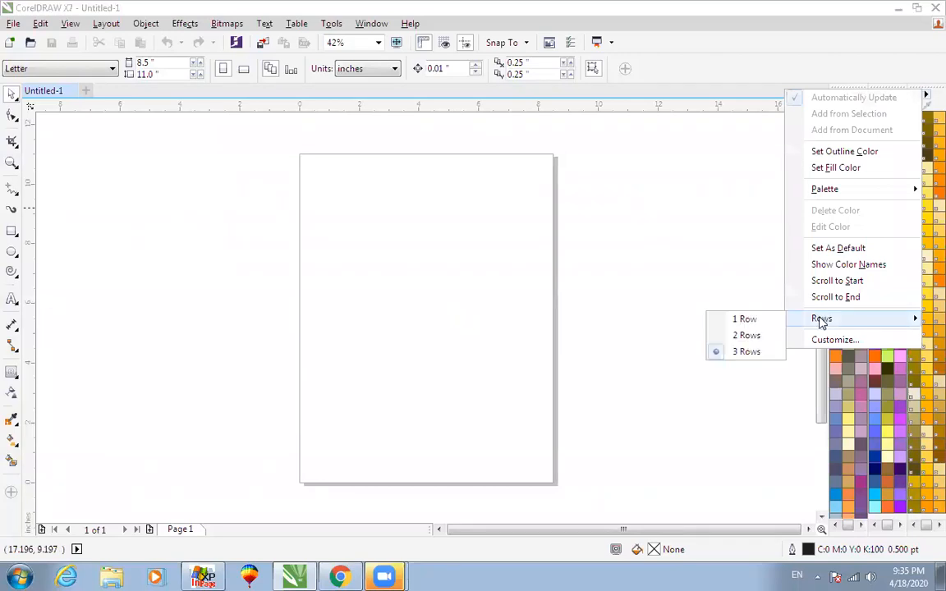
click(744, 320)
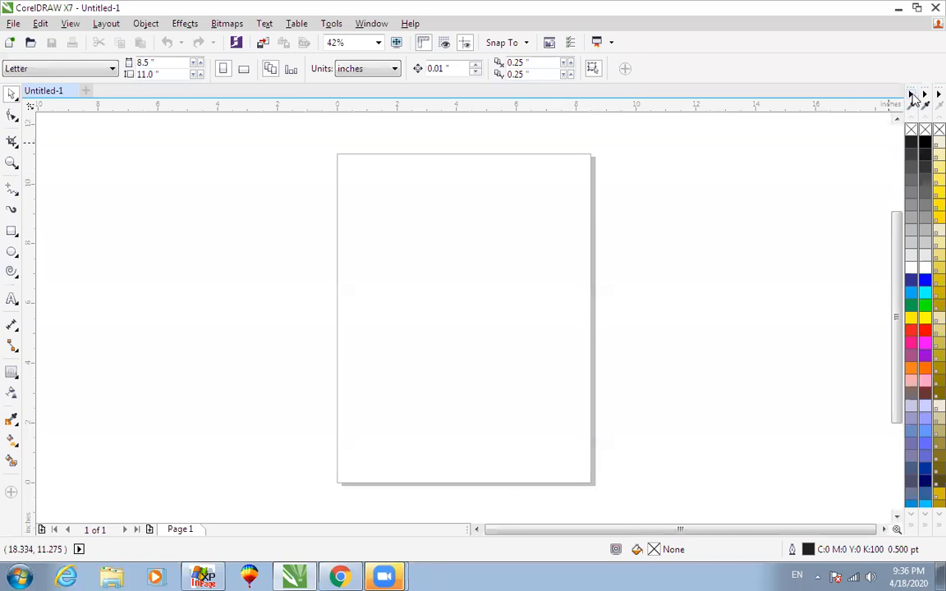
- Set the color palettes to display in 3 rows
right_click(857, 146)
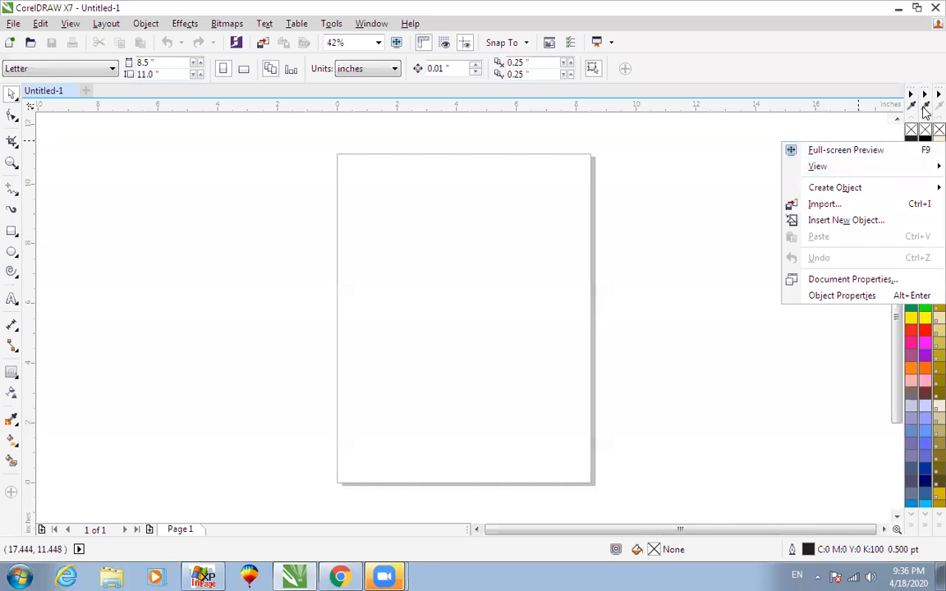
click(925, 121)
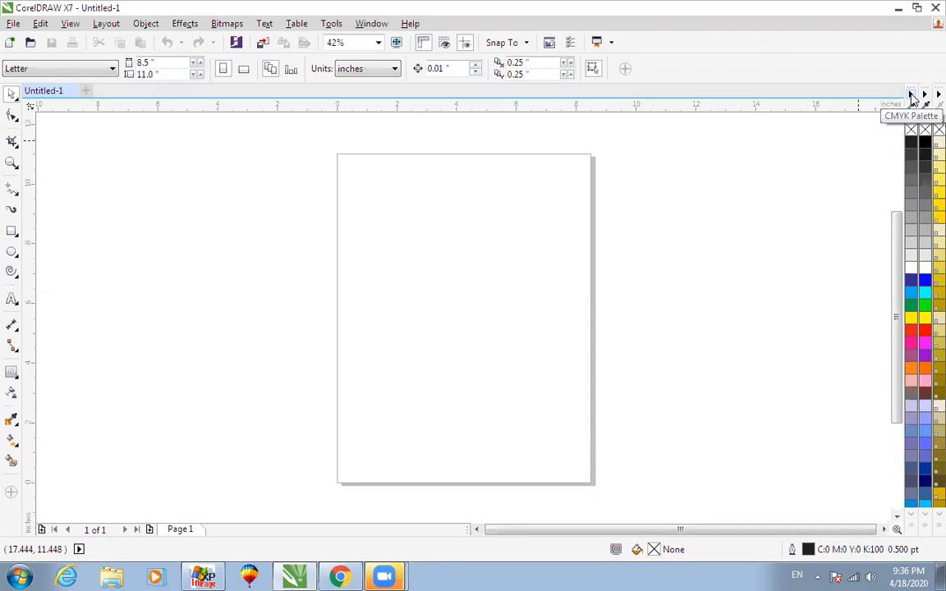
click(912, 96)
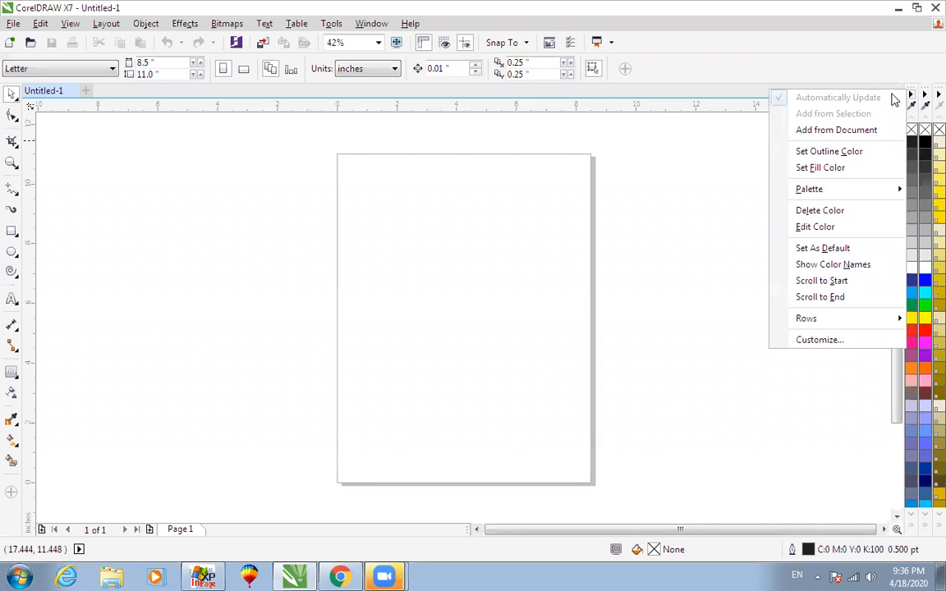
mouse_move(808, 325)
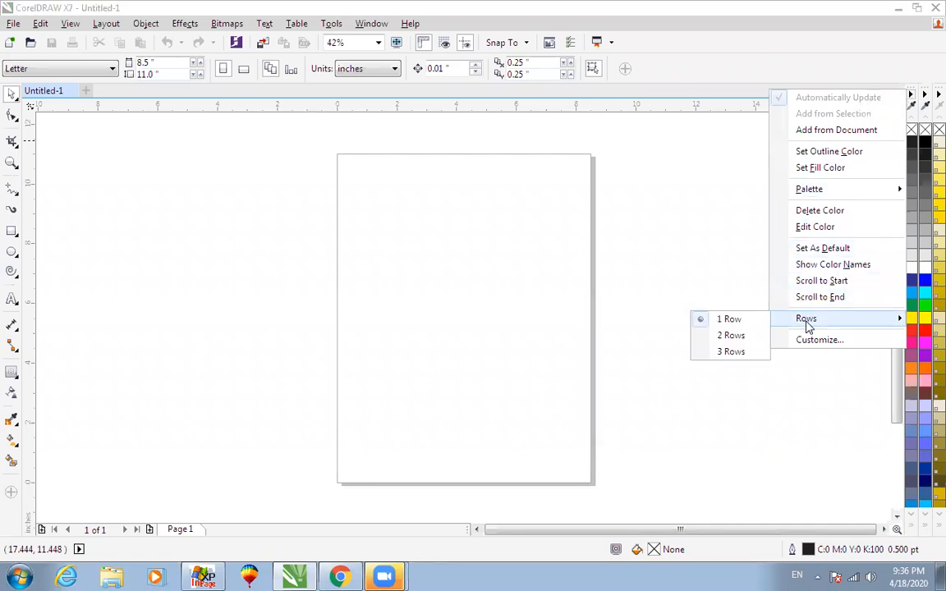
click(733, 352)
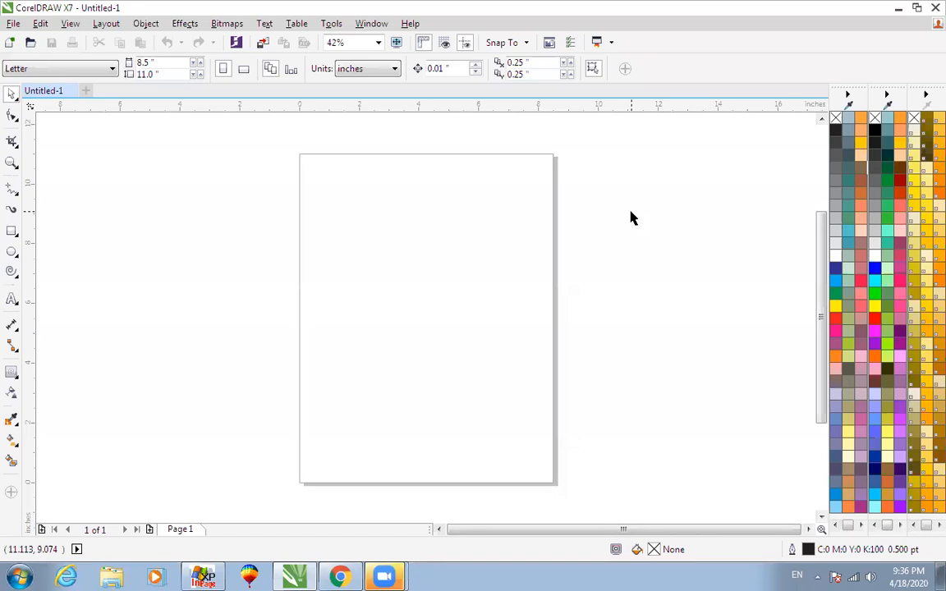
- Bring the graphics course banner image from the desktop into the document, placing it across the middle of the page
click(900, 8)
drag(82, 89, 445, 314)
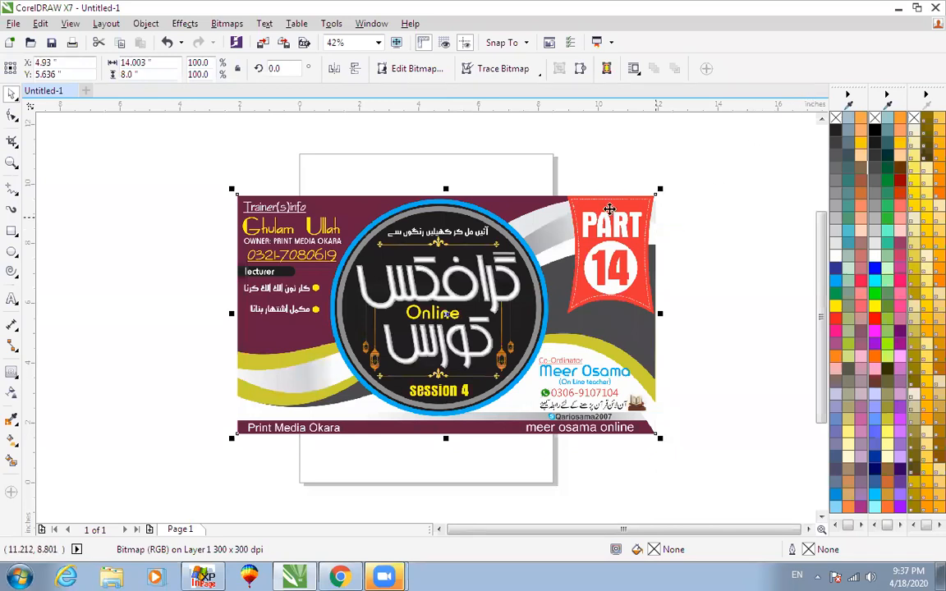
- Display the Document Palette
click(371, 25)
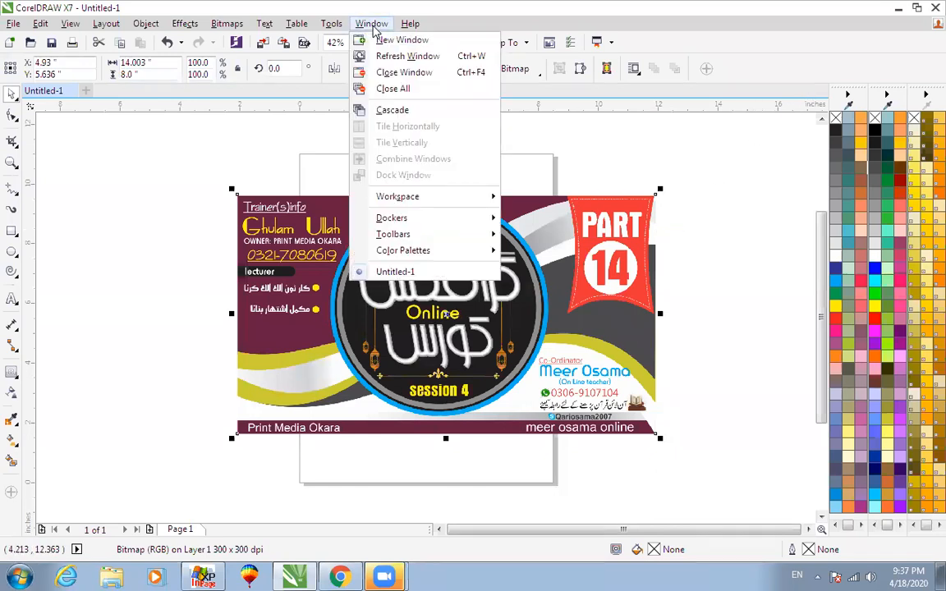
click(403, 110)
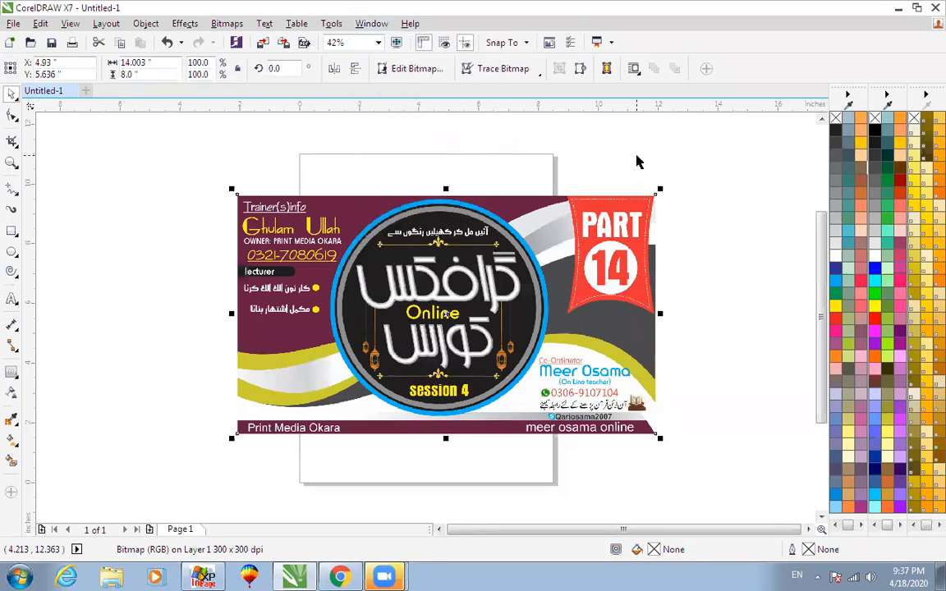
right_click(701, 155)
mouse_move(737, 181)
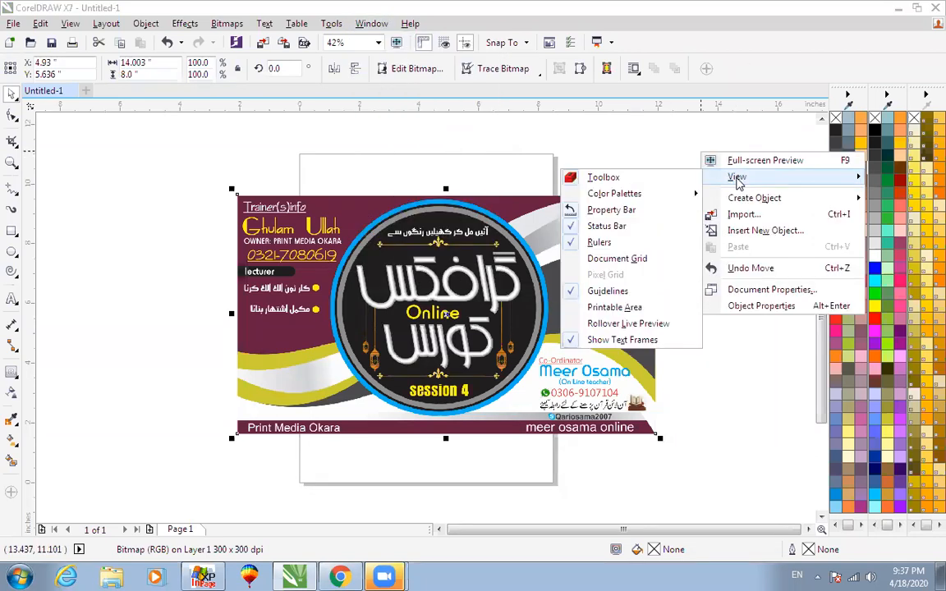
mouse_move(655, 195)
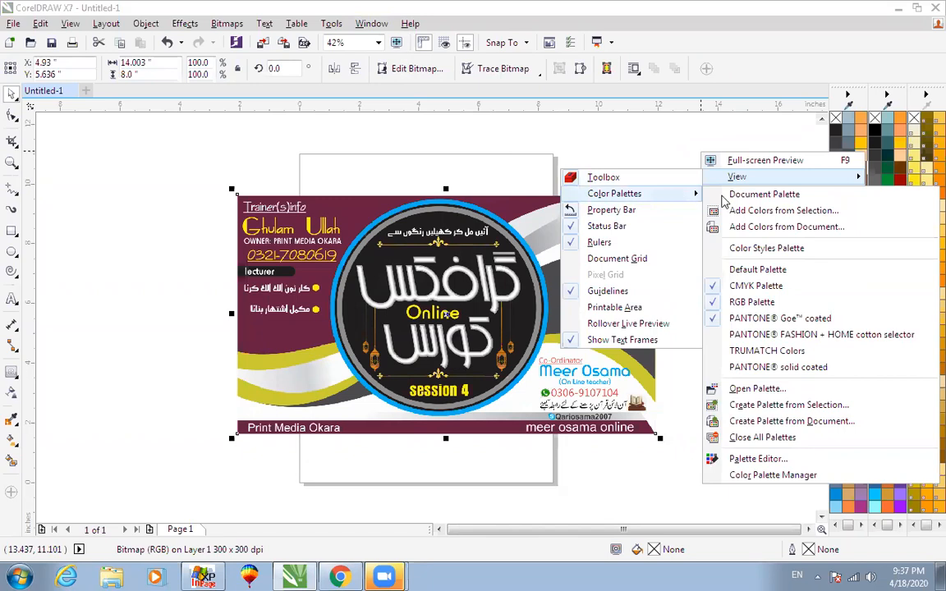
click(748, 197)
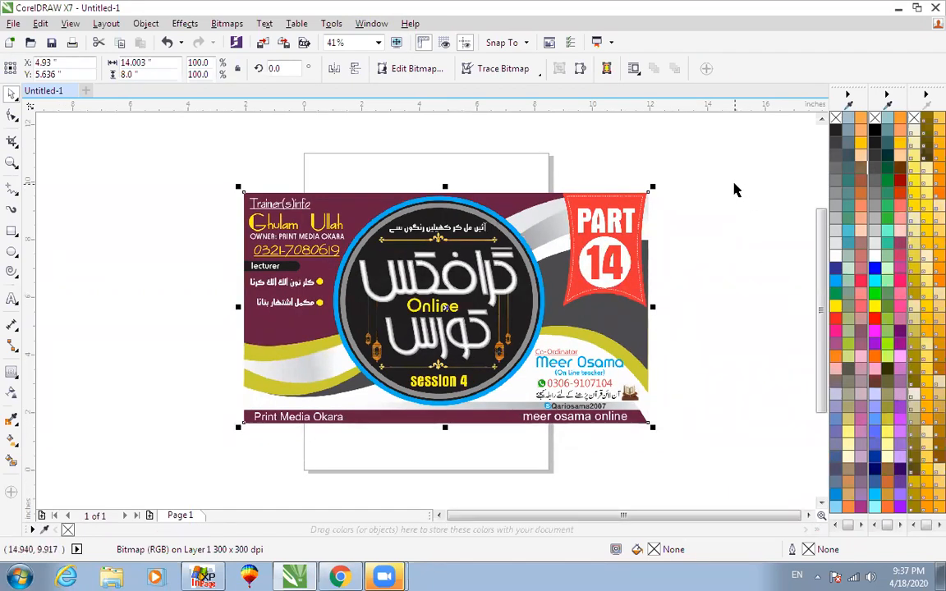
- Move the banner bitmap up the page by about 1.5 inches
drag(434, 287, 434, 244)
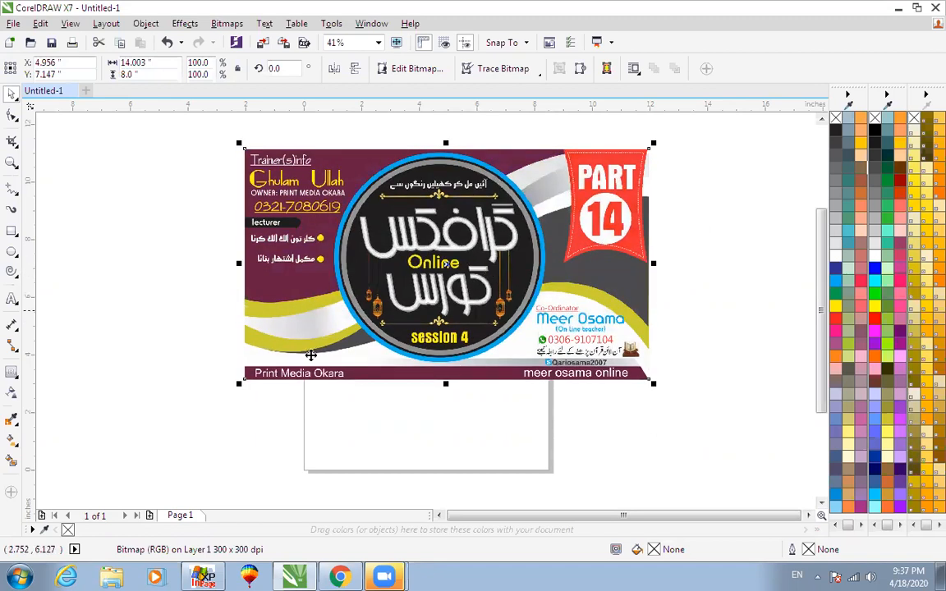
click(32, 530)
click(34, 531)
click(32, 530)
click(32, 529)
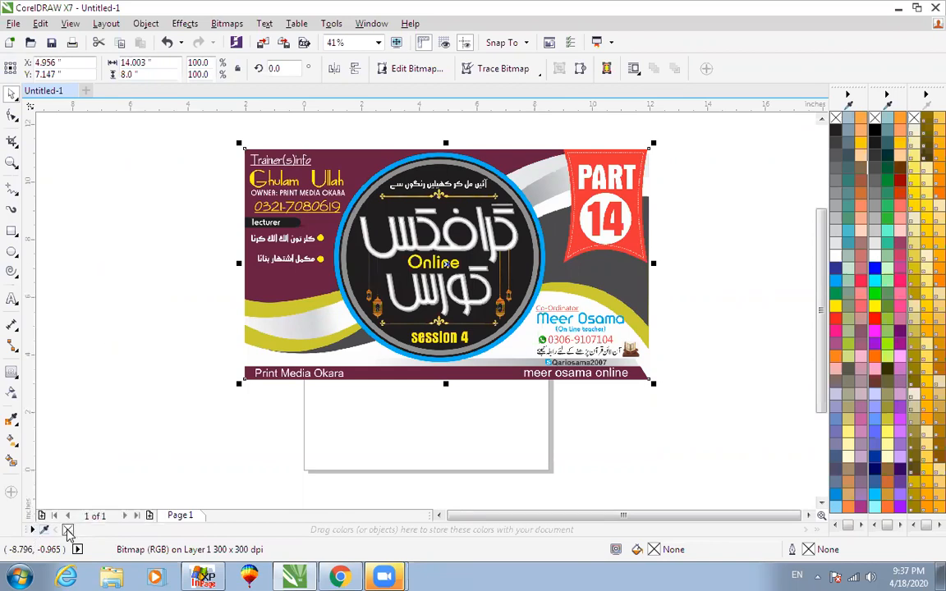
double_click(68, 531)
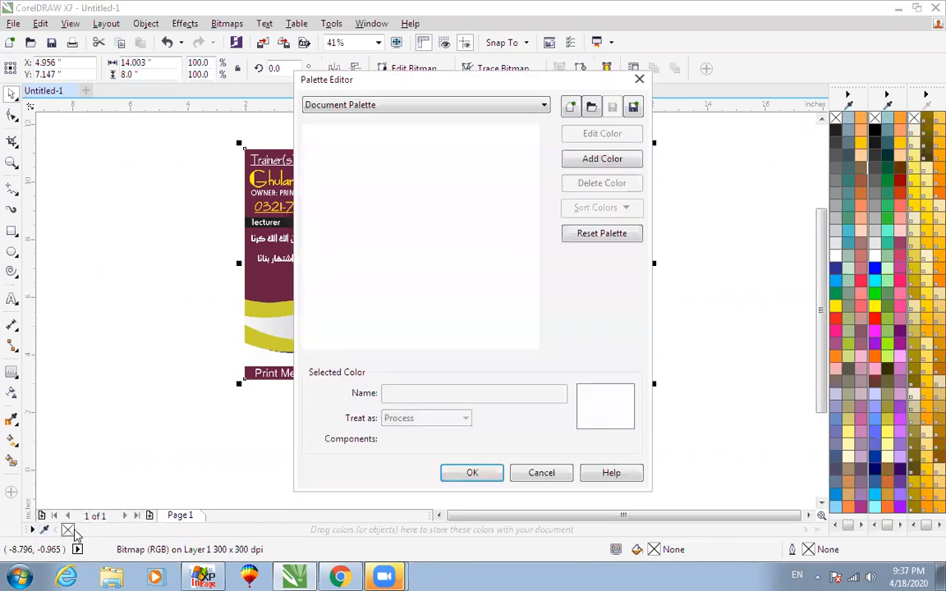
click(556, 476)
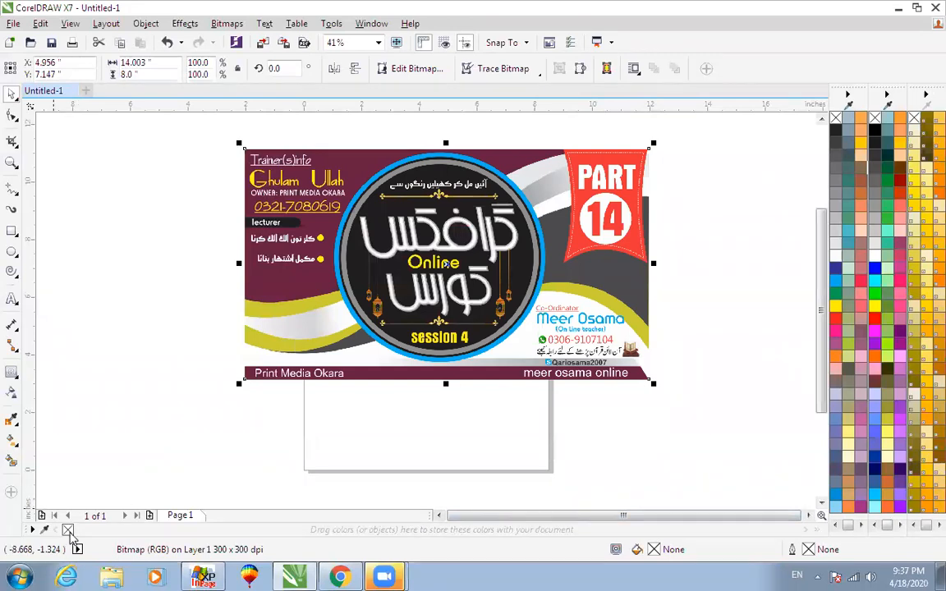
- Add White (C:0 M:0 Y:0 K:0) to the Document Palette with the Palette Editor
double_click(70, 532)
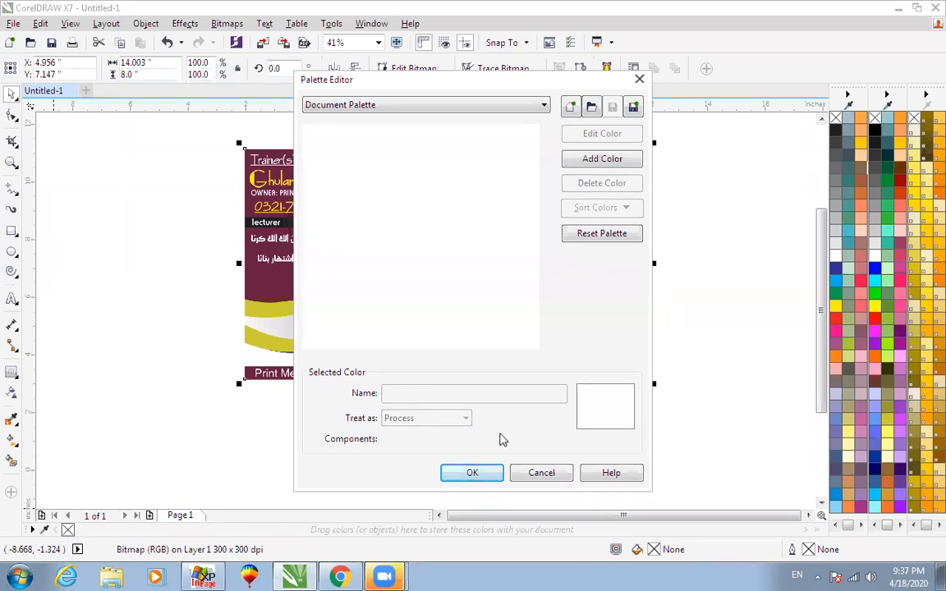
click(594, 159)
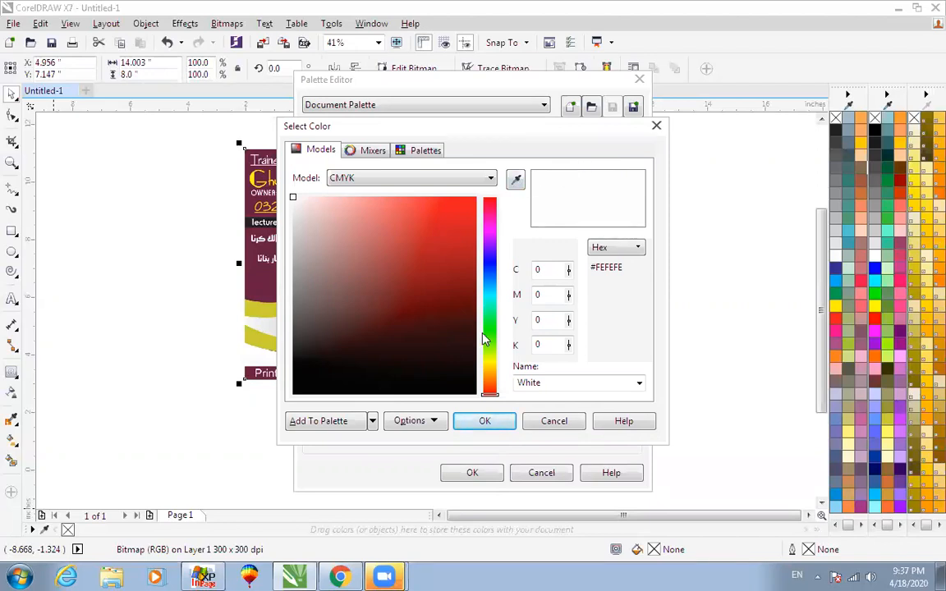
drag(485, 365, 490, 383)
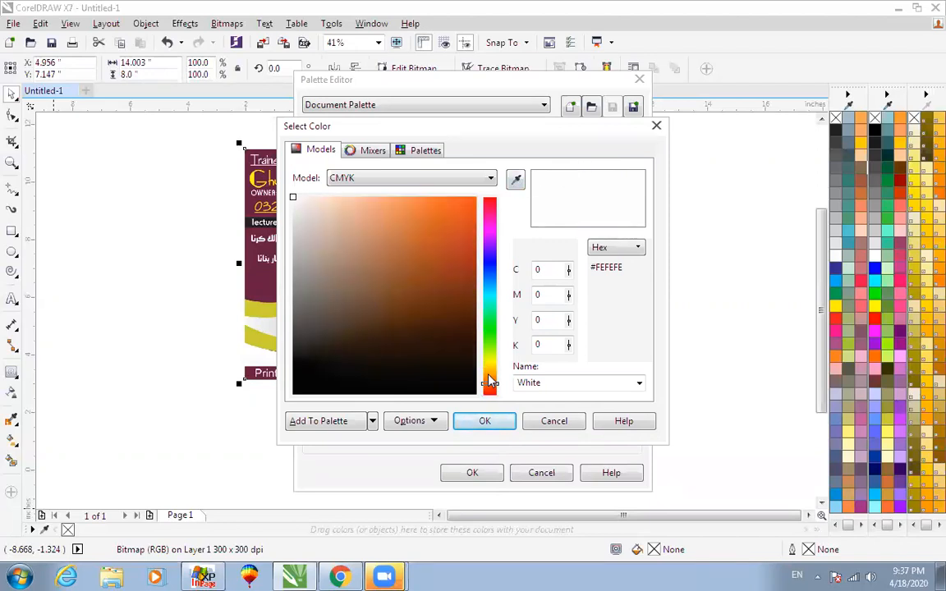
click(487, 422)
click(482, 472)
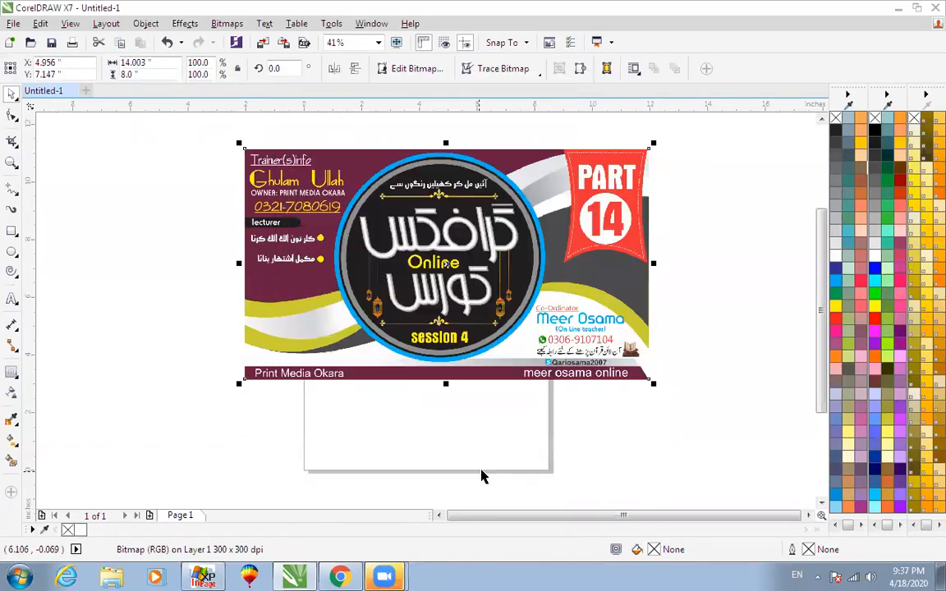
- Reset the Document Palette in the Palette Editor and add 256 colors from the banner bitmap
double_click(79, 530)
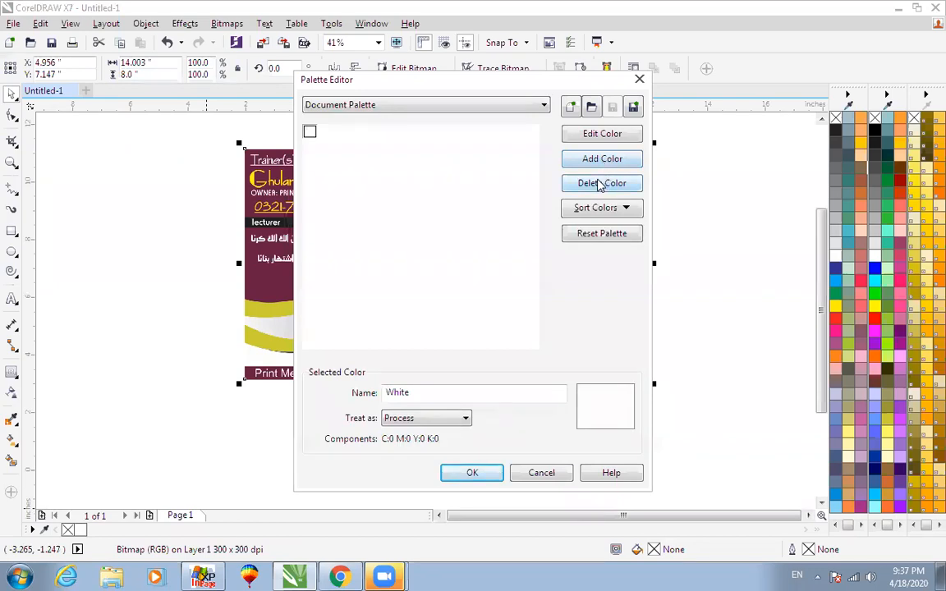
click(598, 210)
click(603, 210)
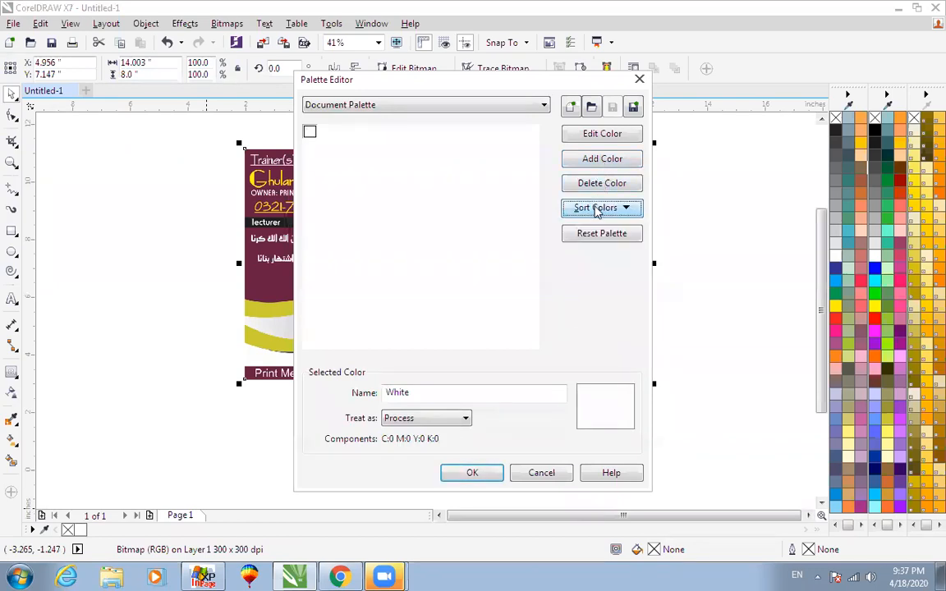
click(597, 235)
click(545, 312)
mouse_move(568, 281)
mouse_down()
mouse_move(569, 322)
mouse_move(568, 279)
mouse_up()
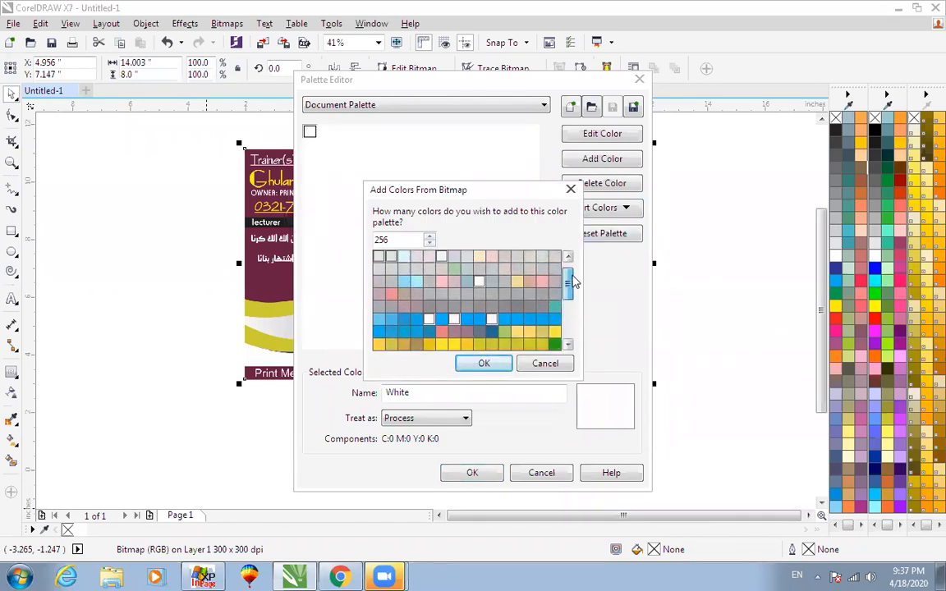
click(482, 366)
click(476, 473)
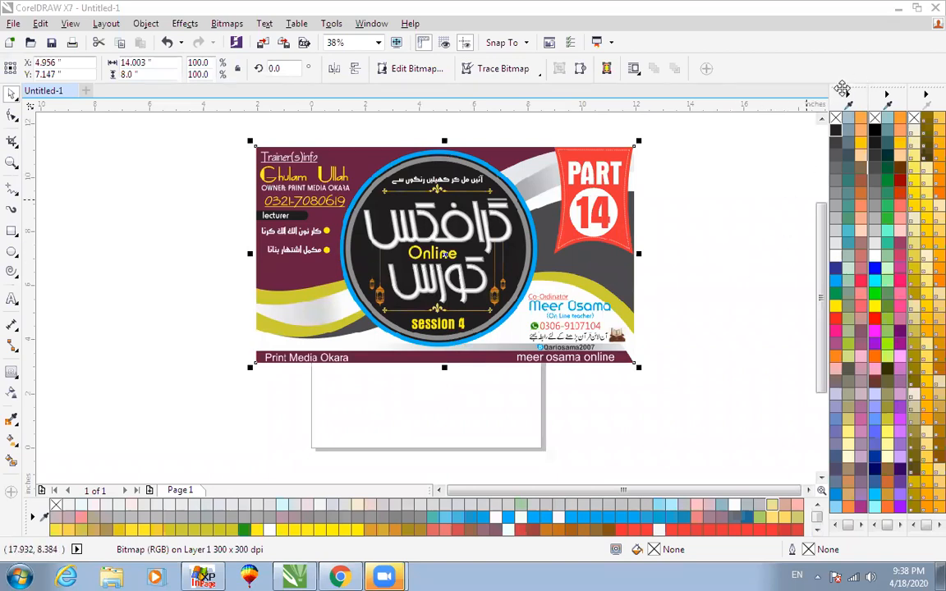
- Dock the default color palette as rows under the property bar and close the RGB palette
mouse_move(843, 88)
mouse_down()
mouse_move(51, 92)
mouse_move(115, 91)
mouse_up()
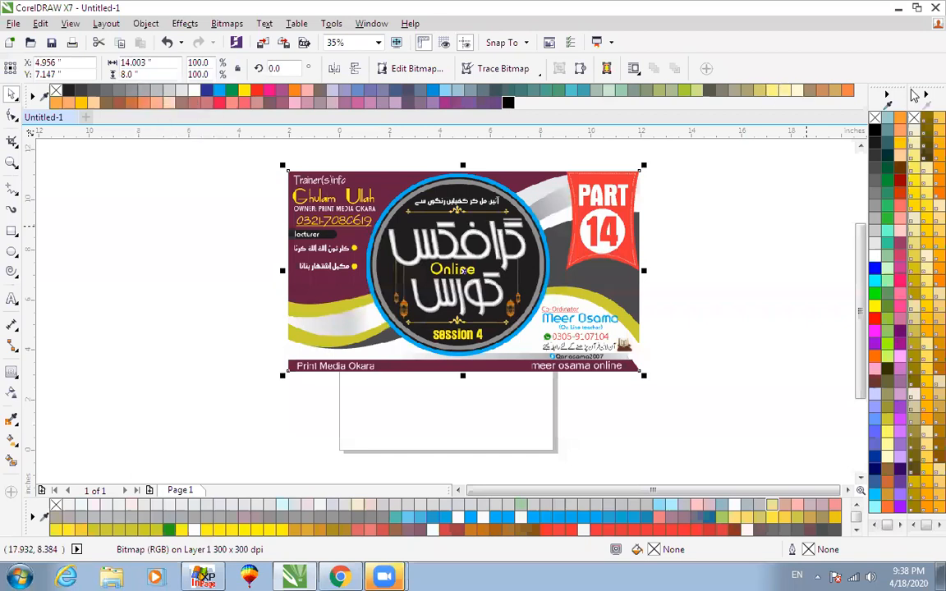
mouse_move(890, 88)
mouse_down()
mouse_move(365, 125)
mouse_move(48, 125)
mouse_move(78, 122)
mouse_up()
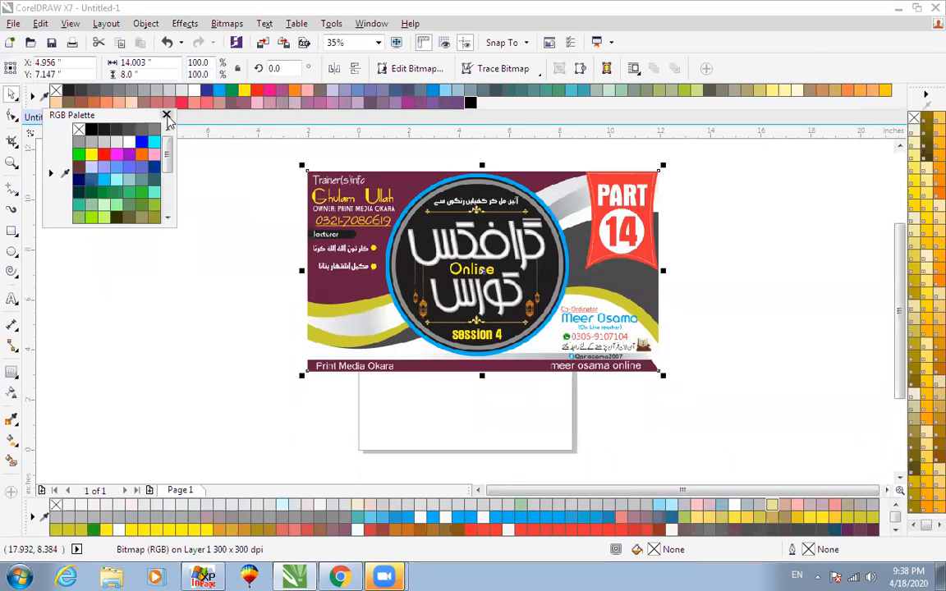
click(167, 116)
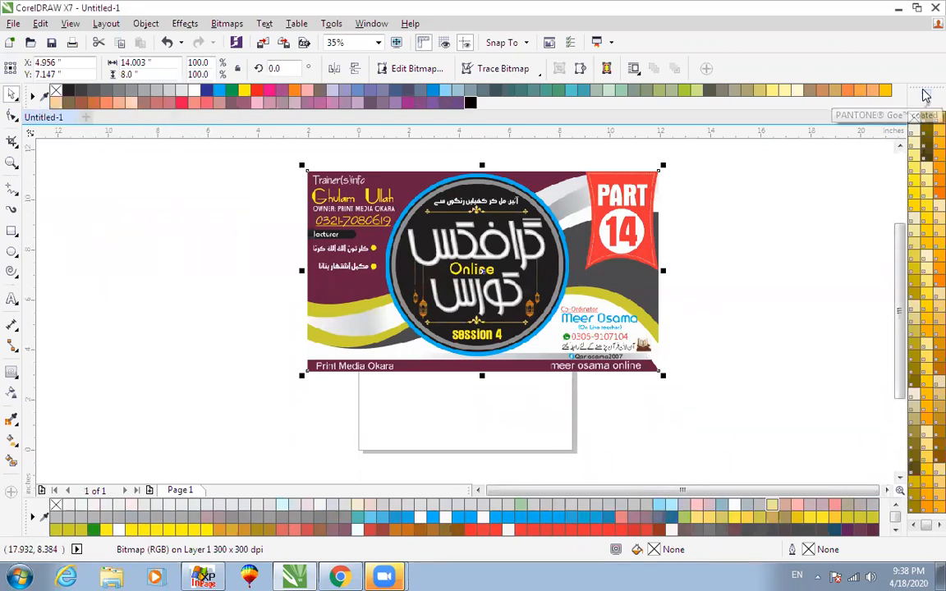
- Dock the PANTONE Goe coated palette beside the toolbox and return the default palette to the opposite side of the drawing area
mouse_move(915, 115)
mouse_down()
mouse_move(197, 193)
mouse_move(49, 147)
mouse_move(21, 123)
mouse_up()
click(159, 178)
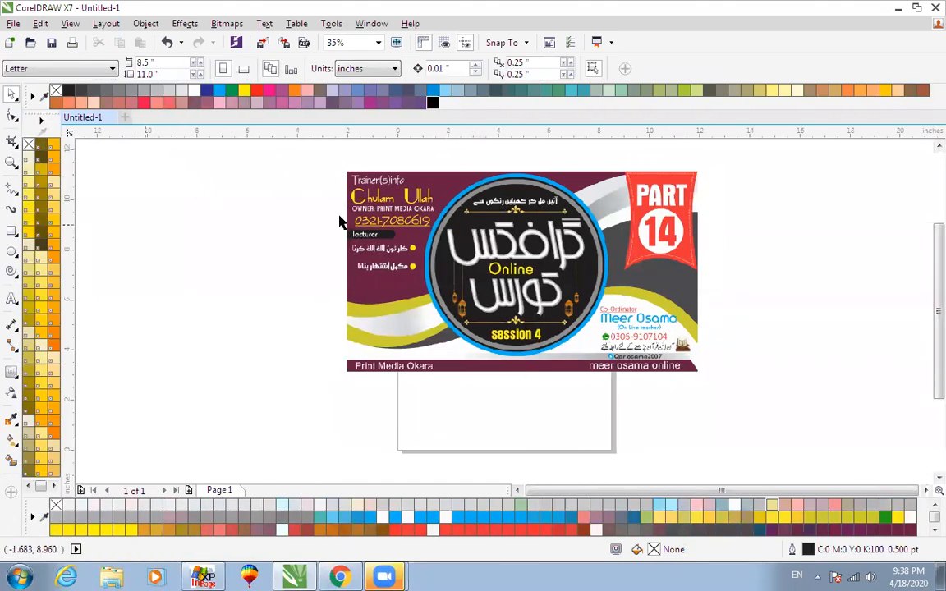
mouse_move(25, 92)
mouse_down()
mouse_move(928, 152)
mouse_move(930, 160)
mouse_move(923, 156)
mouse_up()
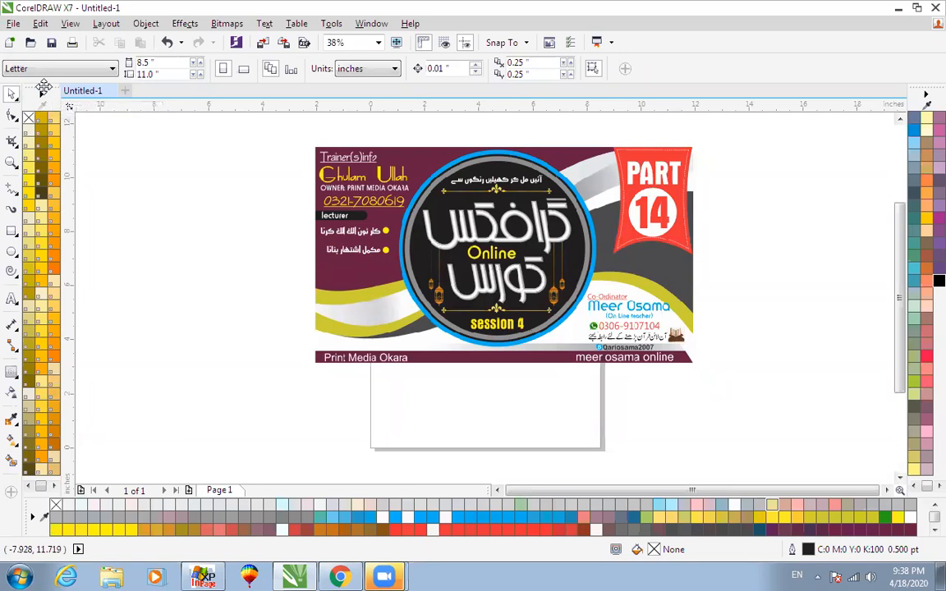
- Move the banner bitmap down the page by about 1.4 inches
click(39, 95)
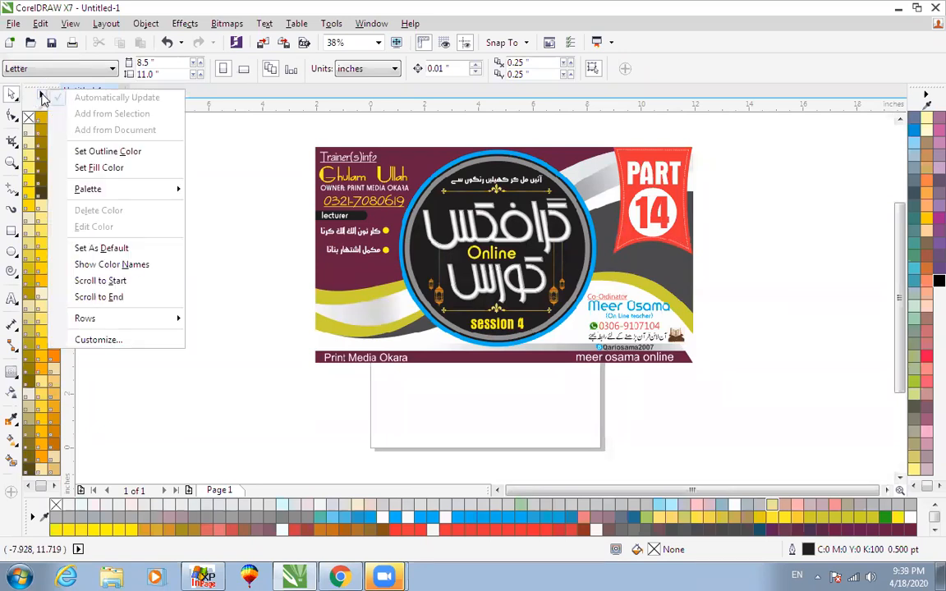
click(484, 240)
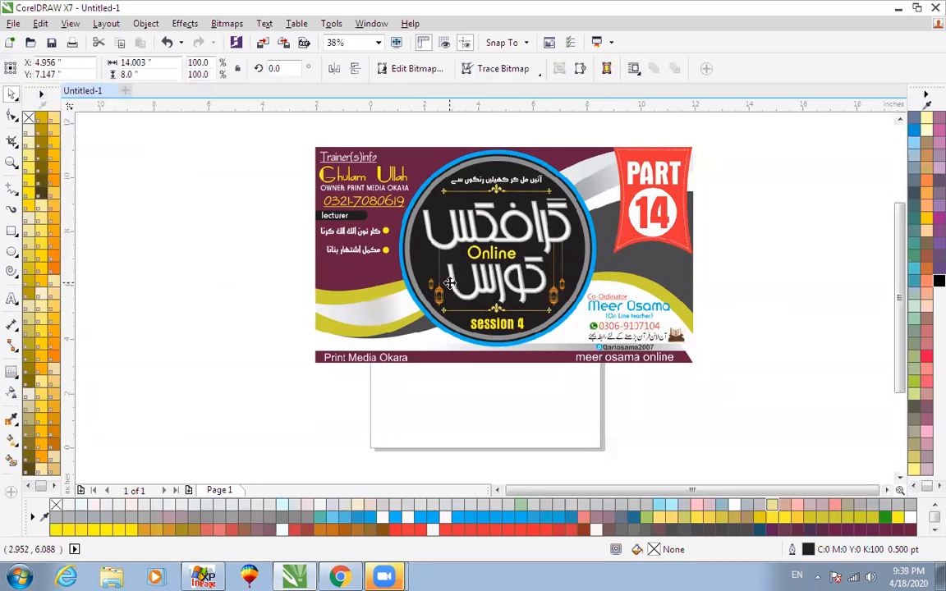
drag(485, 240, 484, 279)
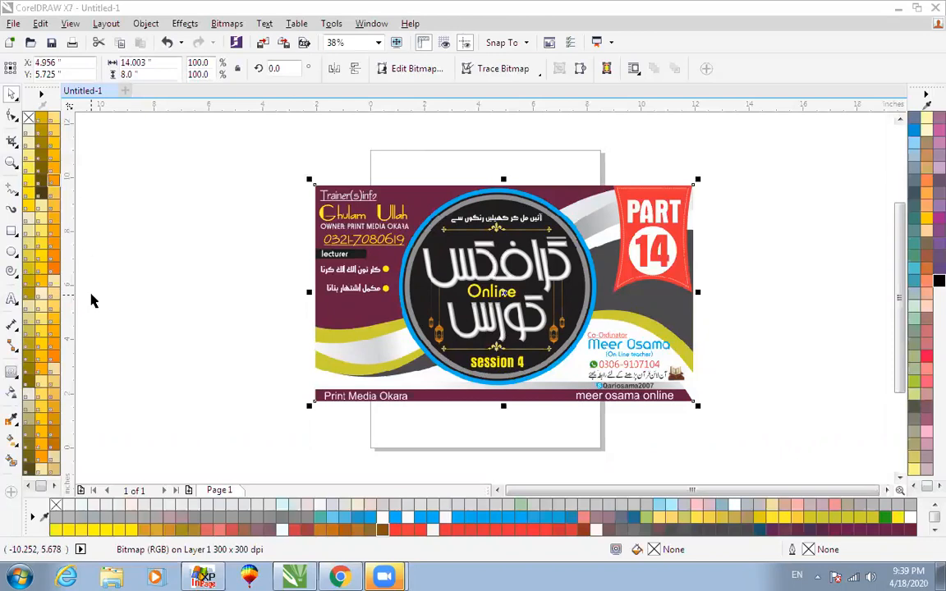
- Browse the color range and the options of the PANTONE Goe coated palette
click(52, 489)
click(53, 489)
click(52, 489)
click(52, 490)
click(53, 489)
click(52, 489)
click(53, 489)
click(52, 489)
click(52, 489)
click(52, 490)
click(52, 489)
click(53, 489)
click(53, 489)
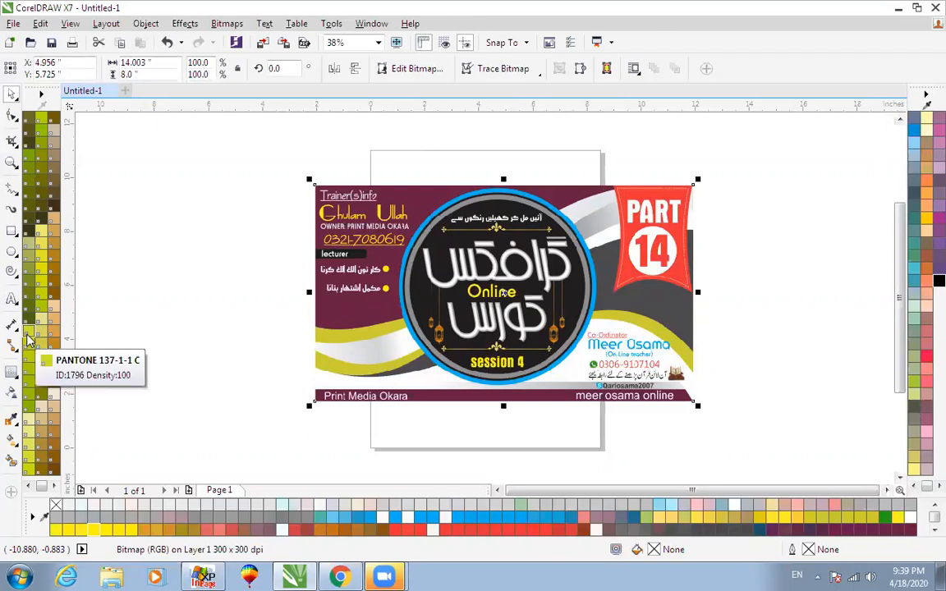
right_click(43, 97)
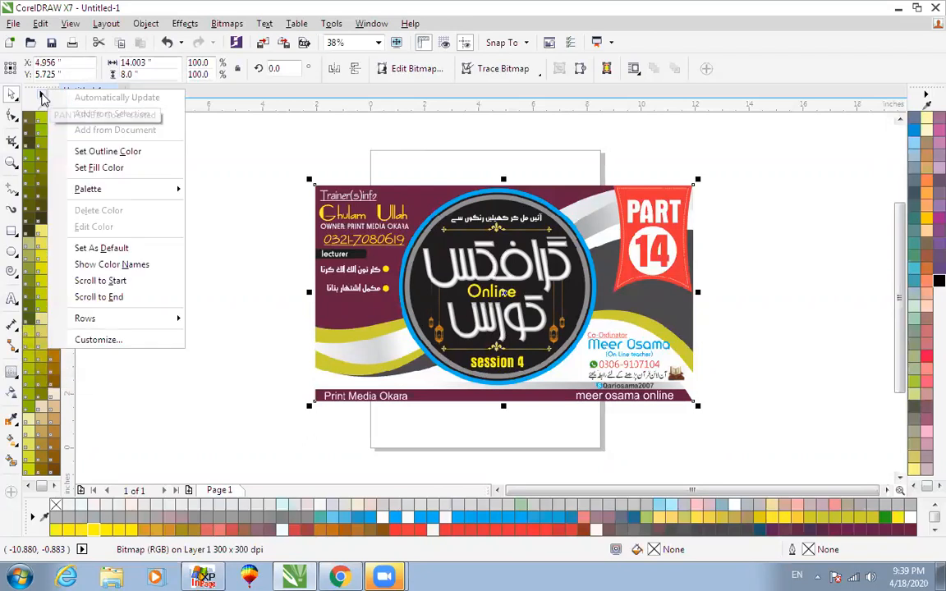
click(219, 158)
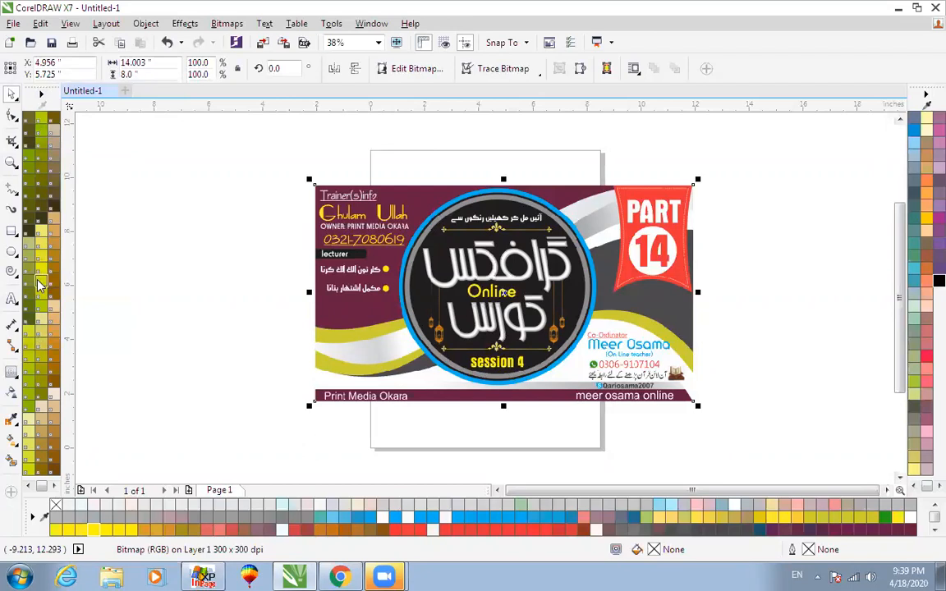
- Delete the banner bitmap and draw a rectangle about 5.93 by 3.36 inches in the upper middle of the page
key(Delete)
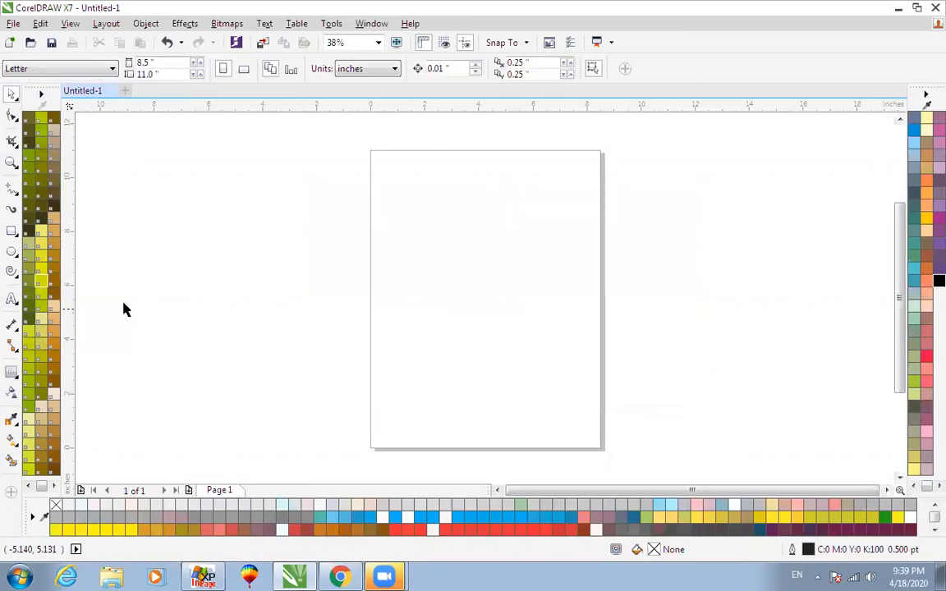
click(12, 231)
drag(407, 219, 568, 311)
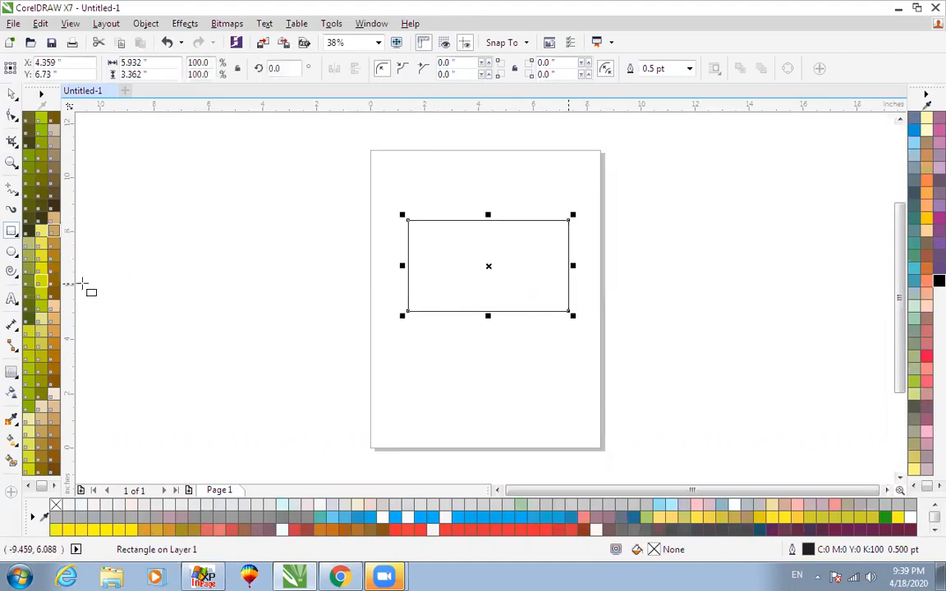
- Try several PANTONE swatches as the rectangle's fill, including 139-1-4 C and 135-3-2 C, ending with 137-1-7 C
click(43, 267)
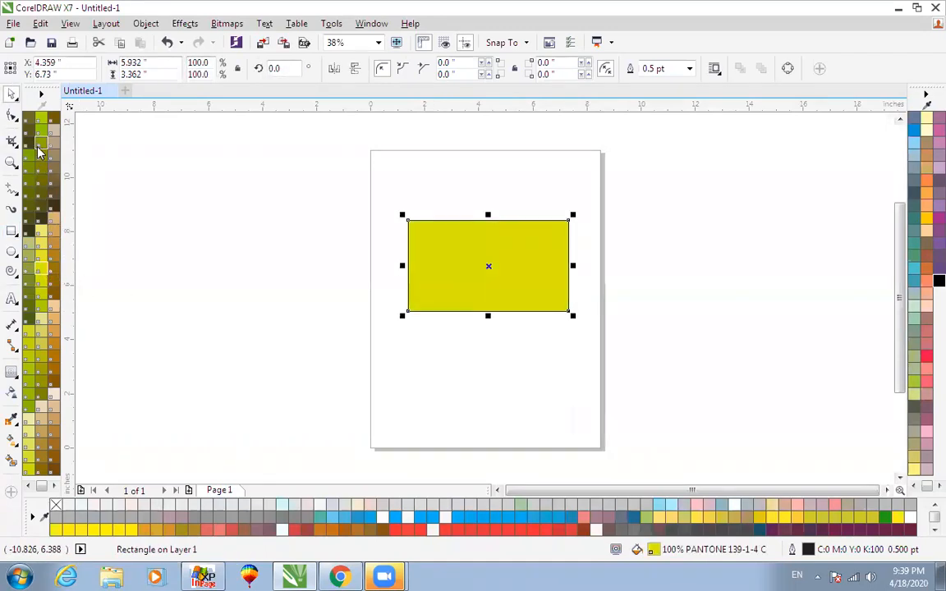
click(28, 172)
click(33, 182)
click(47, 207)
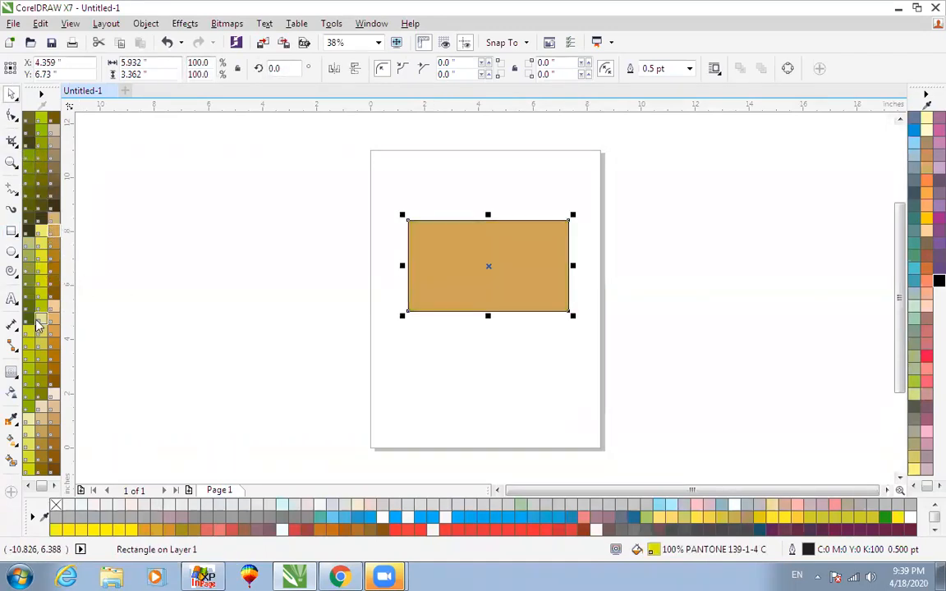
click(29, 366)
click(26, 347)
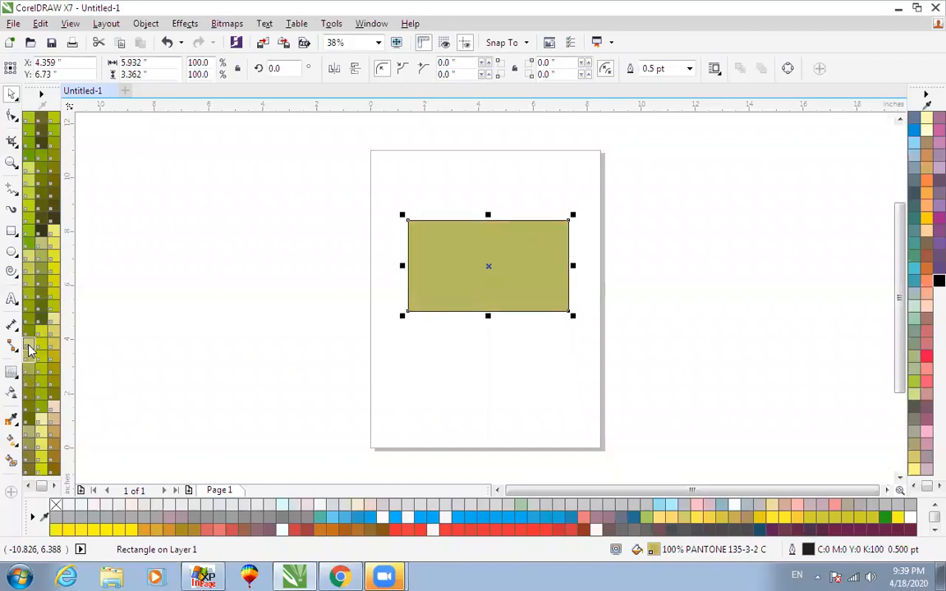
click(37, 334)
click(37, 365)
click(48, 433)
- Examine the green, magenta, yellow and blue ranges of the PANTONE palette by paging through it in both directions
click(52, 486)
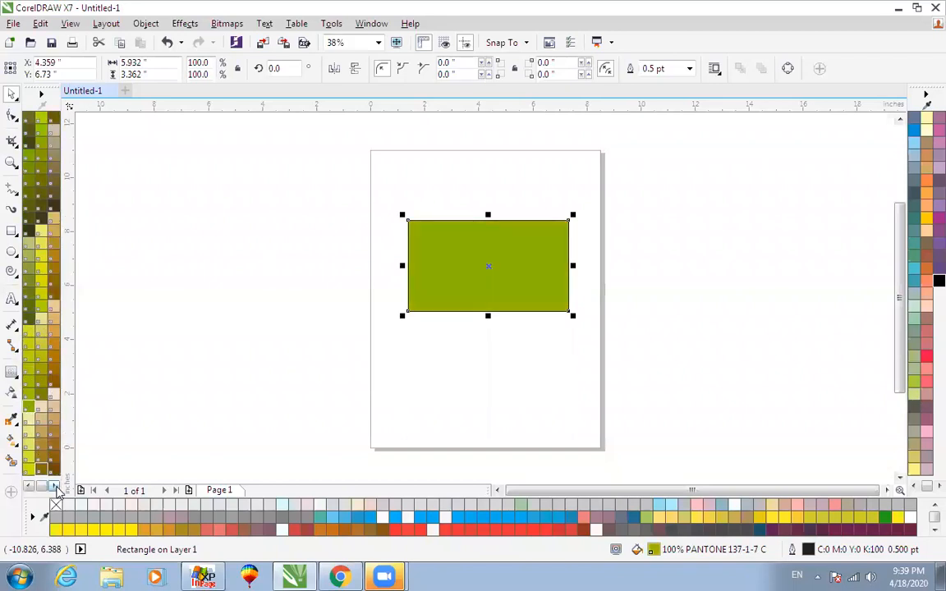
click(53, 486)
click(53, 486)
click(27, 486)
click(27, 486)
click(27, 486)
click(27, 486)
click(28, 486)
click(27, 486)
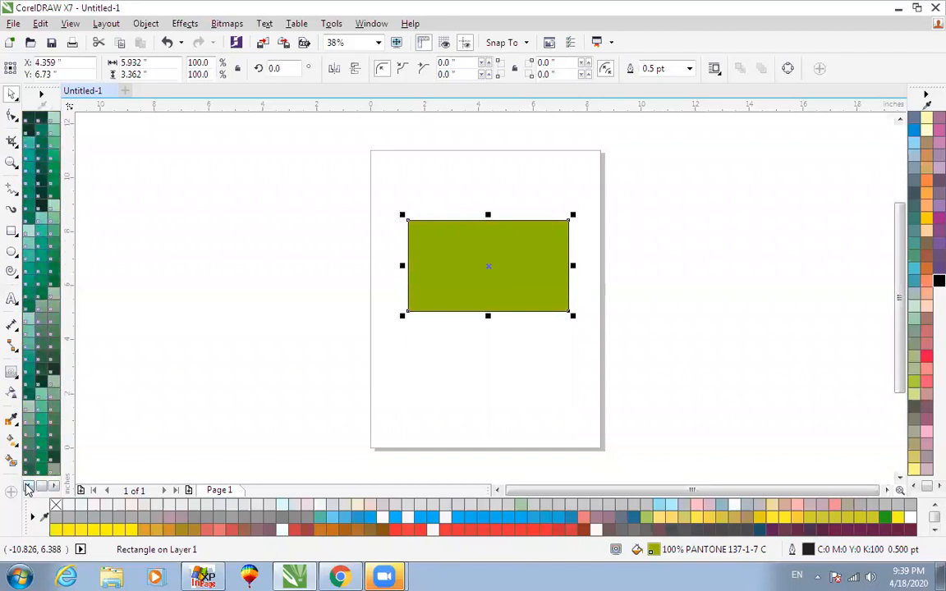
click(27, 486)
click(27, 486)
click(27, 486)
click(27, 486)
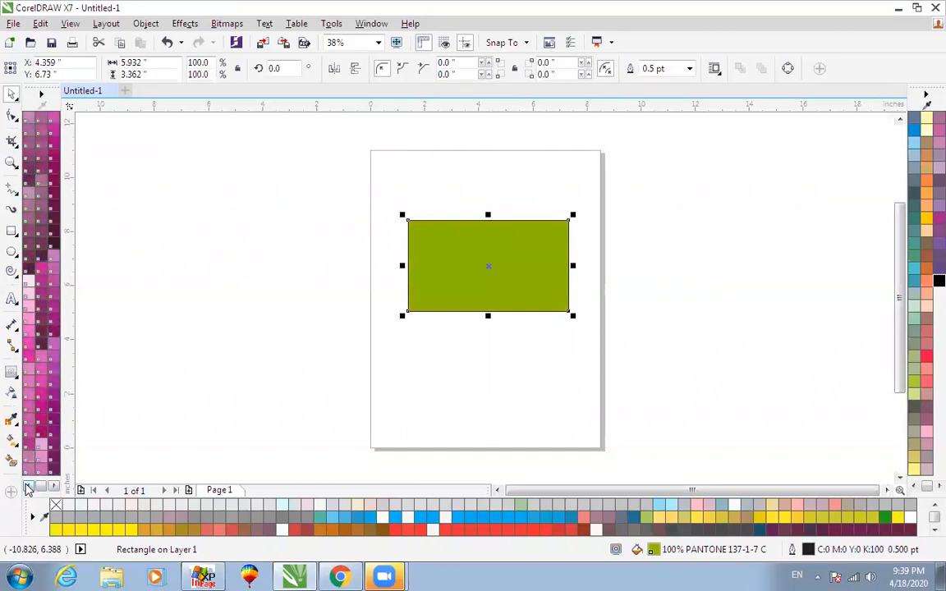
click(27, 486)
click(27, 485)
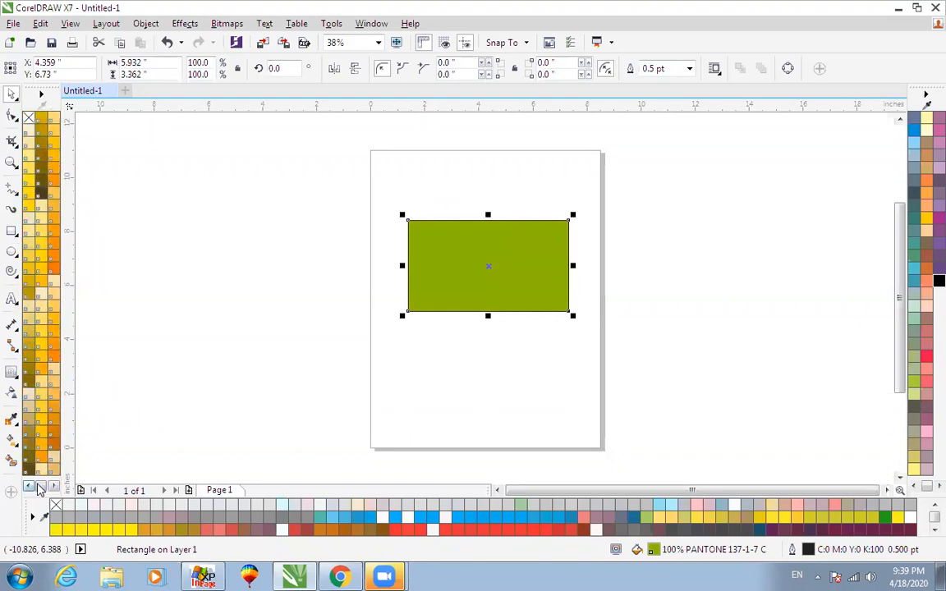
click(53, 487)
click(52, 487)
click(53, 487)
click(53, 487)
click(53, 488)
click(52, 487)
click(52, 488)
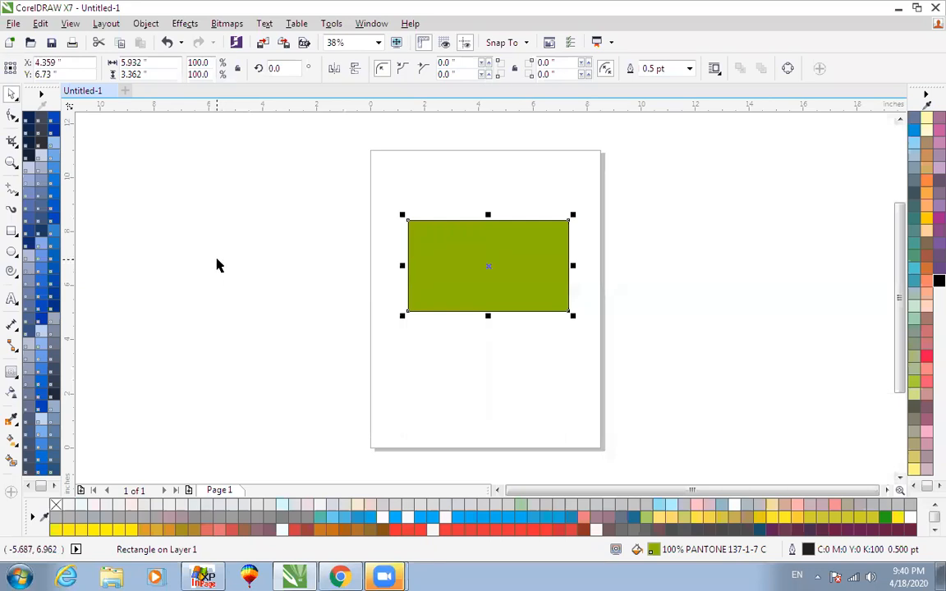
- Delete the filled rectangle from the page
key(Delete)
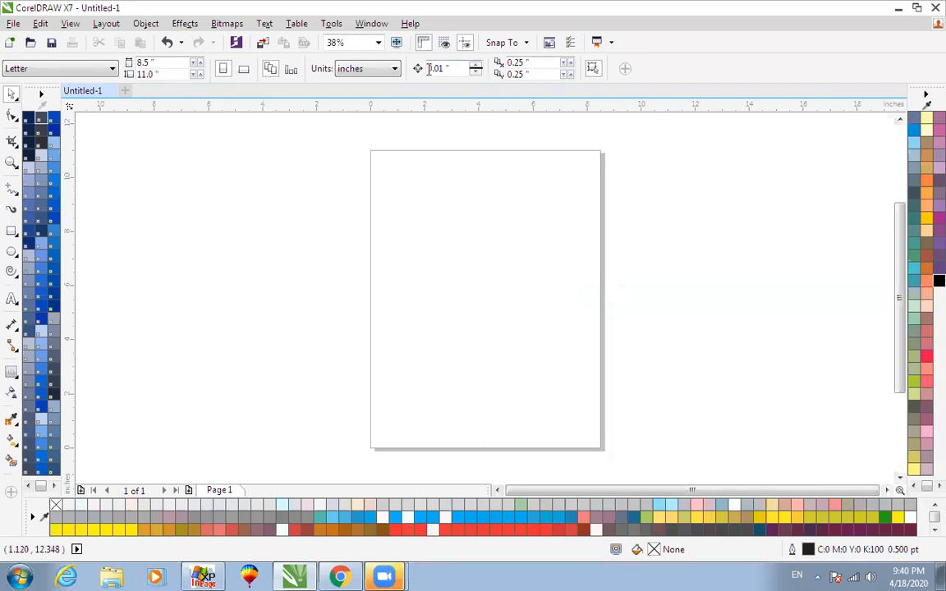
click(369, 24)
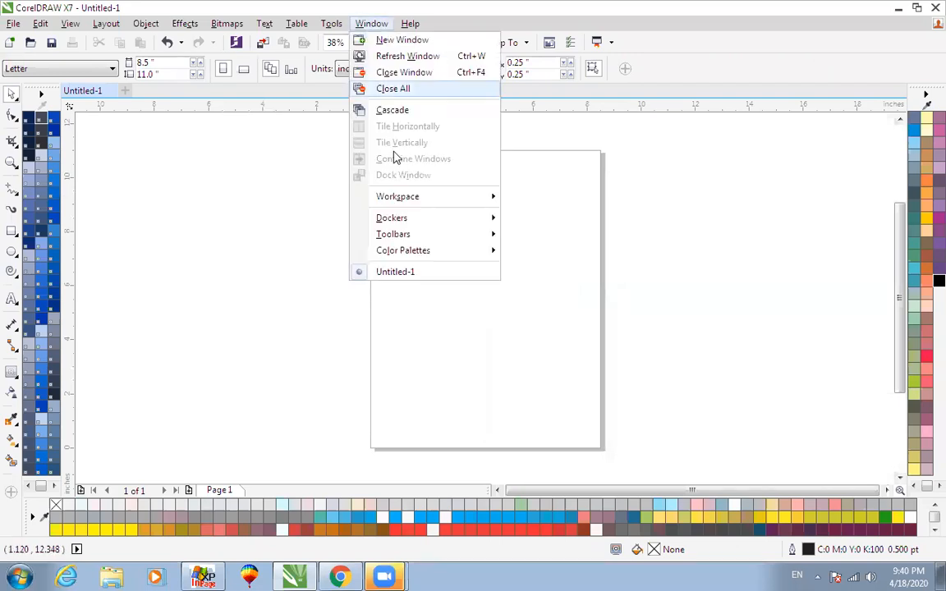
mouse_move(426, 219)
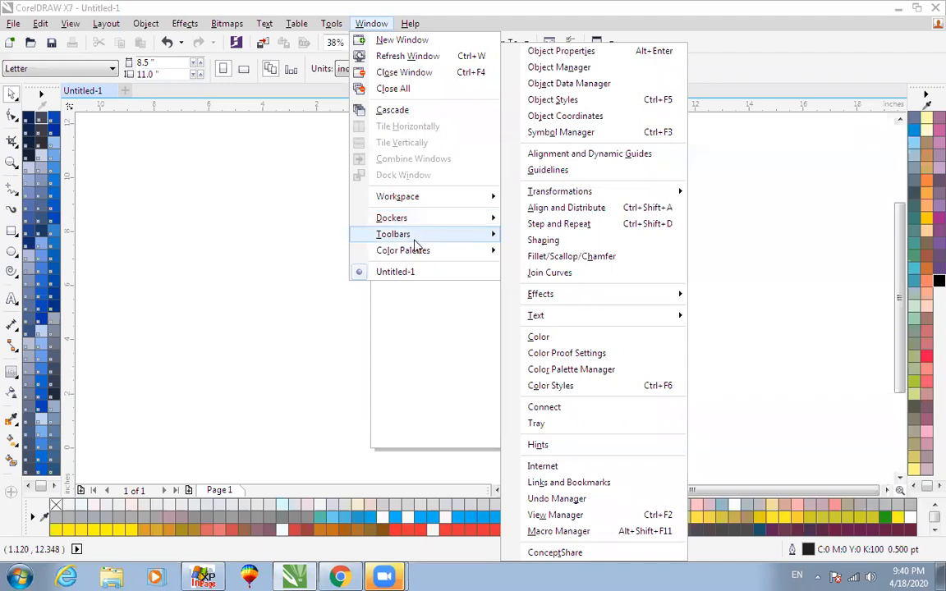
mouse_move(414, 241)
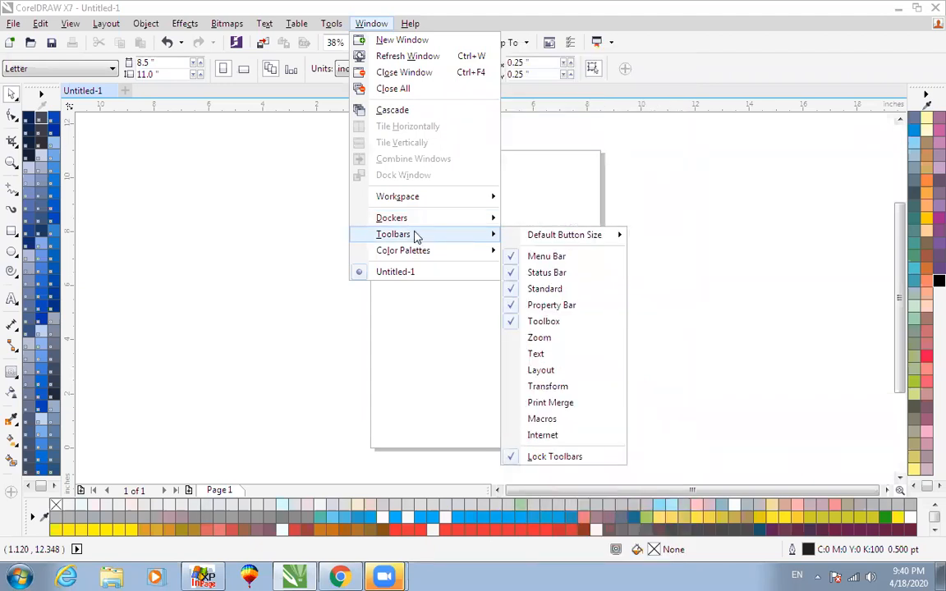
mouse_move(325, 30)
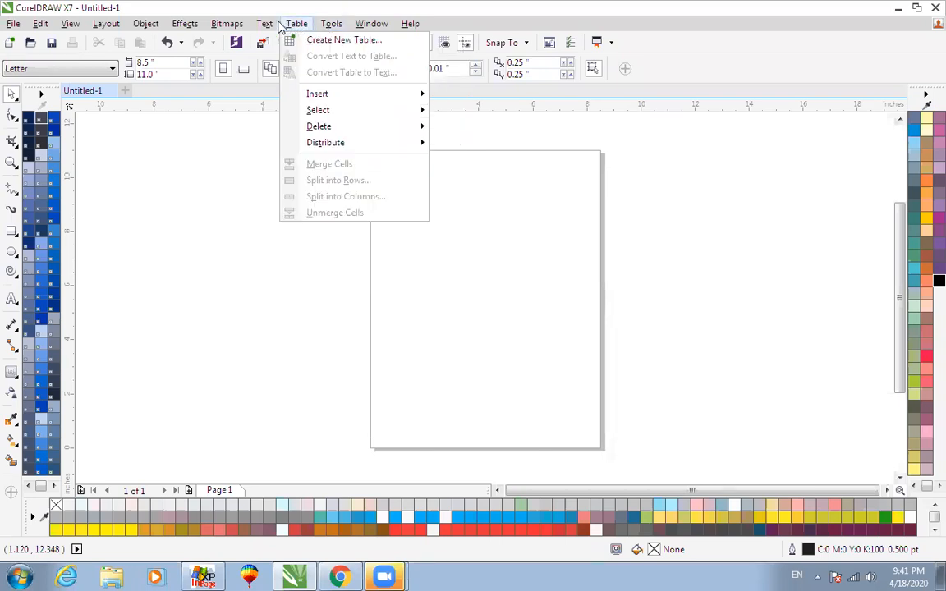
mouse_move(269, 27)
click(488, 194)
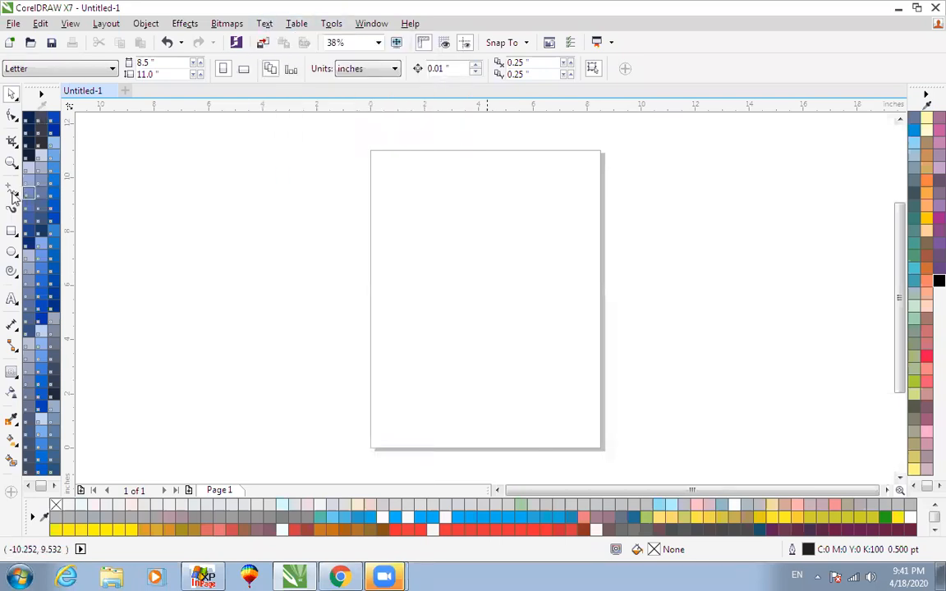
- Draw a new rectangle on the page, then duplicate it and repeat the duplication several times
click(11, 230)
mouse_move(406, 181)
mouse_down()
mouse_move(551, 264)
mouse_move(563, 299)
mouse_up()
key(space)
drag(483, 238, 448, 209)
drag(528, 153, 382, 163)
right_click(395, 256)
key(F2)
drag(335, 132, 568, 305)
drag(337, 182, 373, 192)
right_click(373, 192)
key(ctrl+r)
key(ctrl+r)
key(ctrl+r)
key(ctrl+r)
- Select all the drawn rectangles and delete them
drag(251, 142, 645, 250)
drag(565, 195, 648, 250)
mouse_move(316, 206)
mouse_down()
mouse_move(303, 215)
mouse_move(307, 207)
mouse_up()
scroll(669, 192, down, 2)
drag(724, 148, 422, 359)
key(Delete)
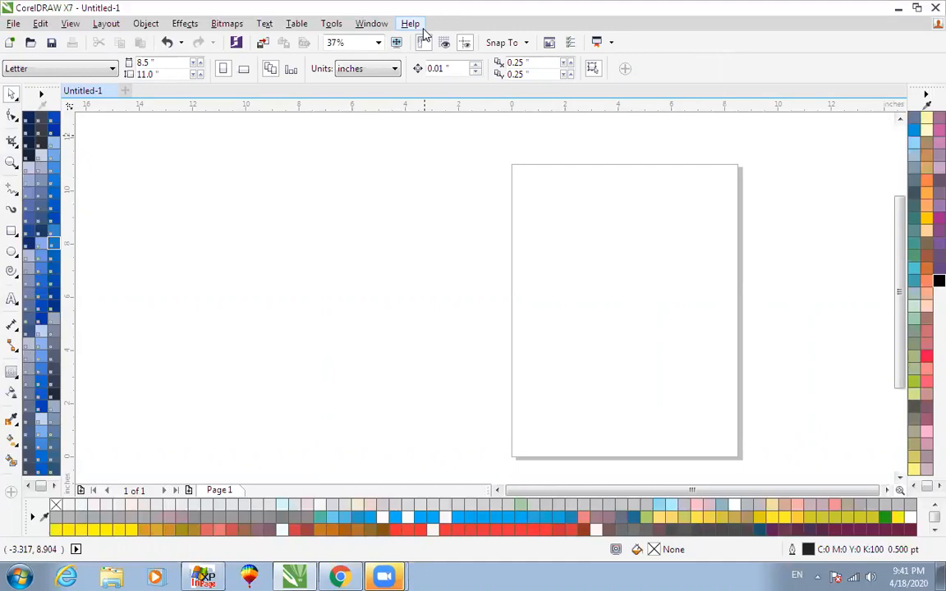
click(331, 30)
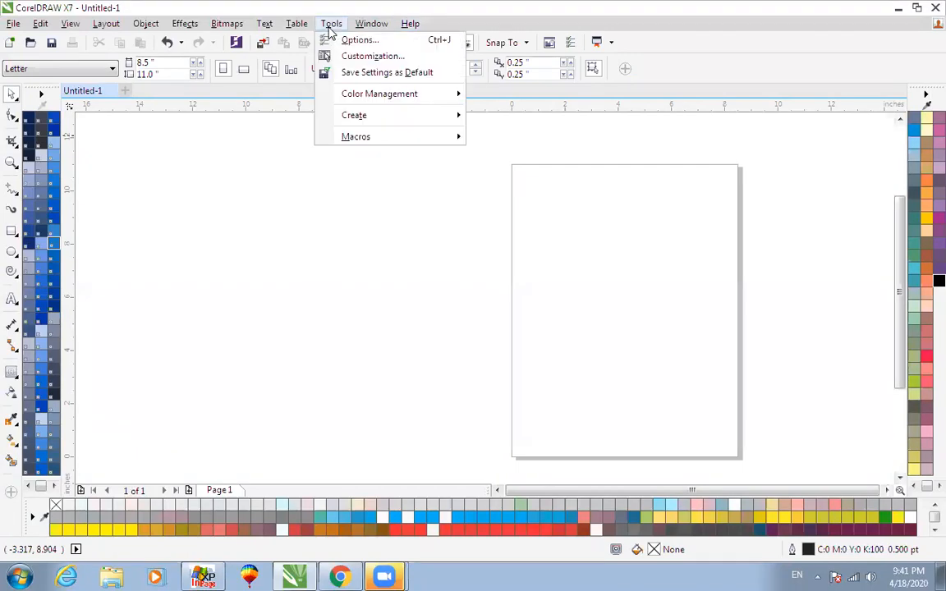
mouse_move(381, 97)
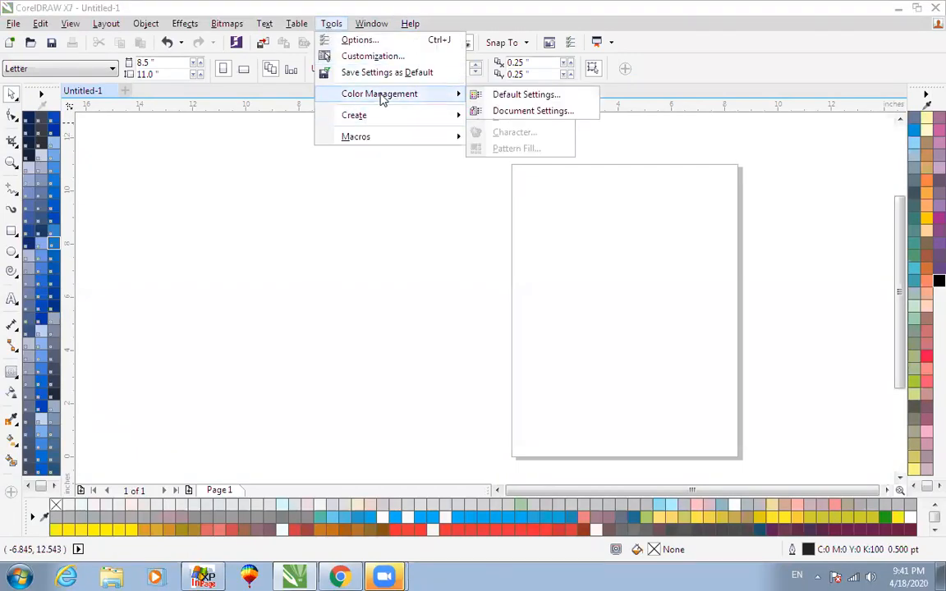
mouse_move(371, 23)
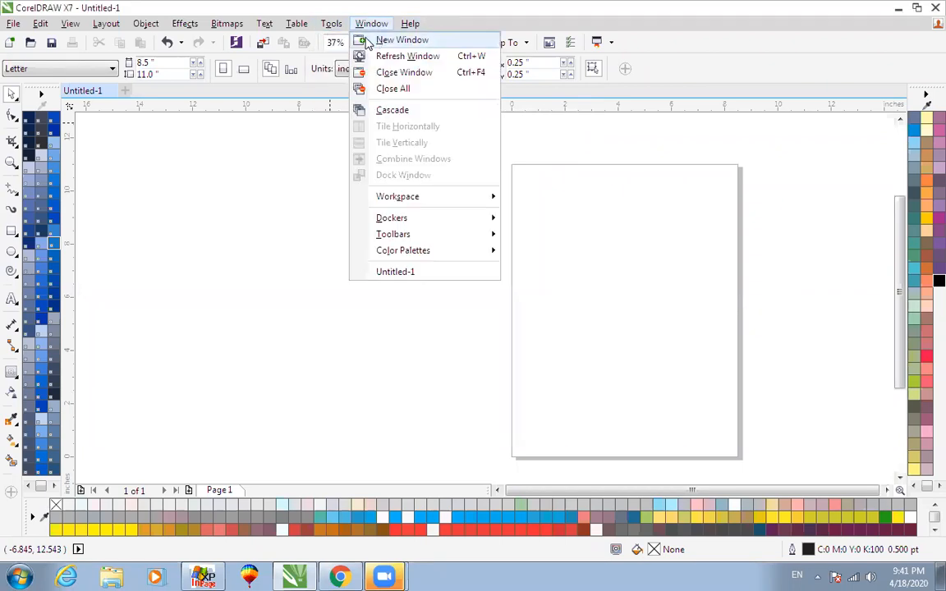
mouse_move(399, 202)
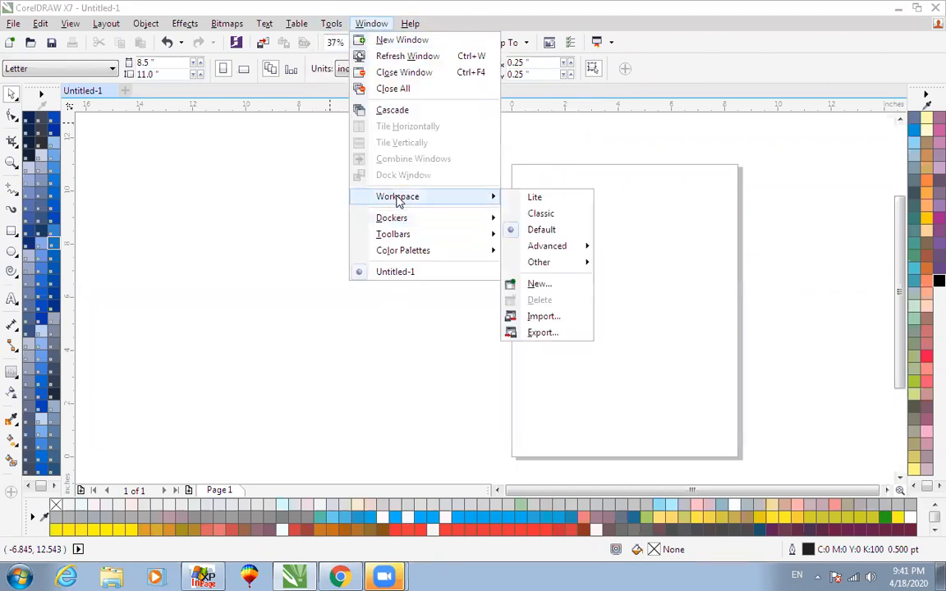
mouse_move(399, 222)
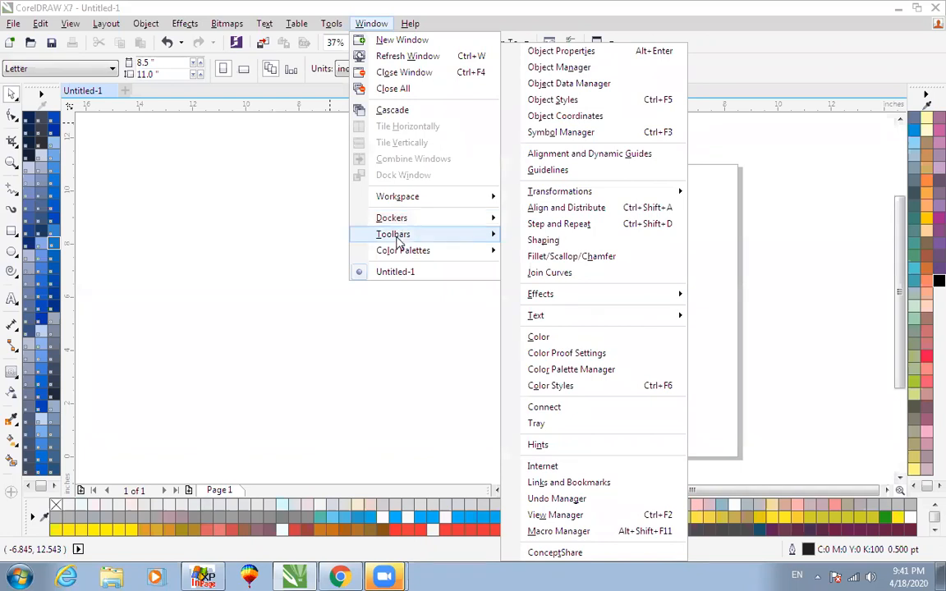
mouse_move(403, 260)
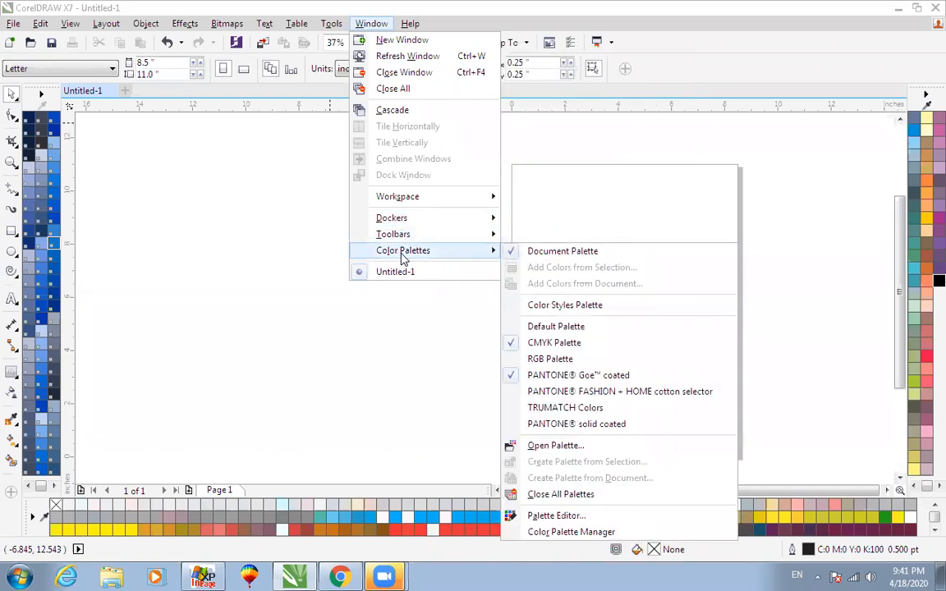
- Open the Macro Manager
mouse_move(331, 23)
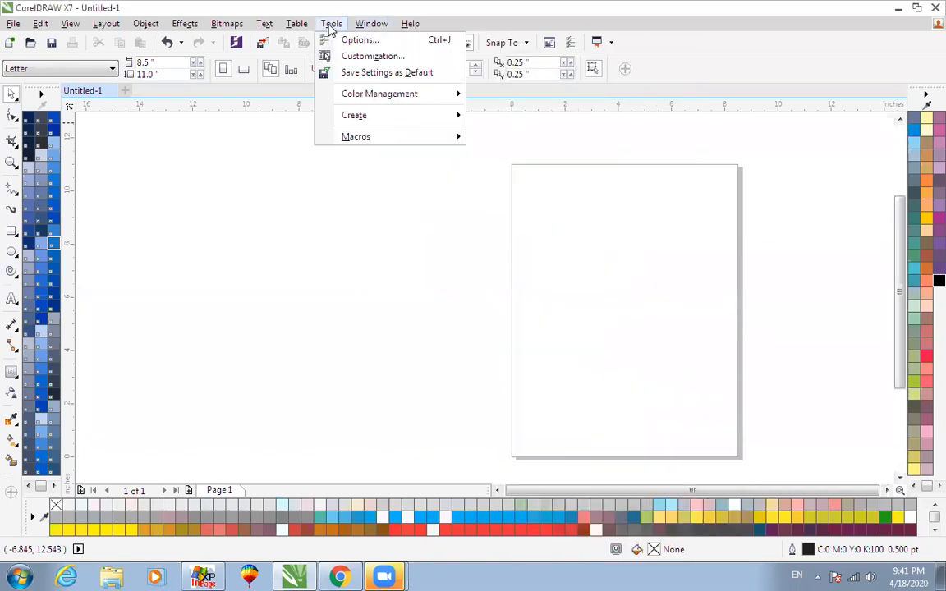
mouse_move(358, 141)
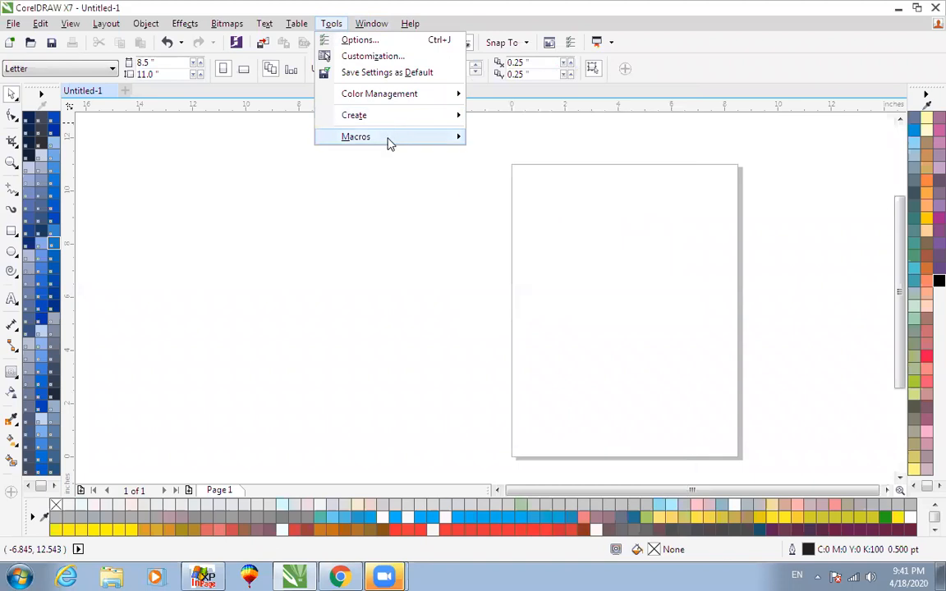
mouse_move(389, 141)
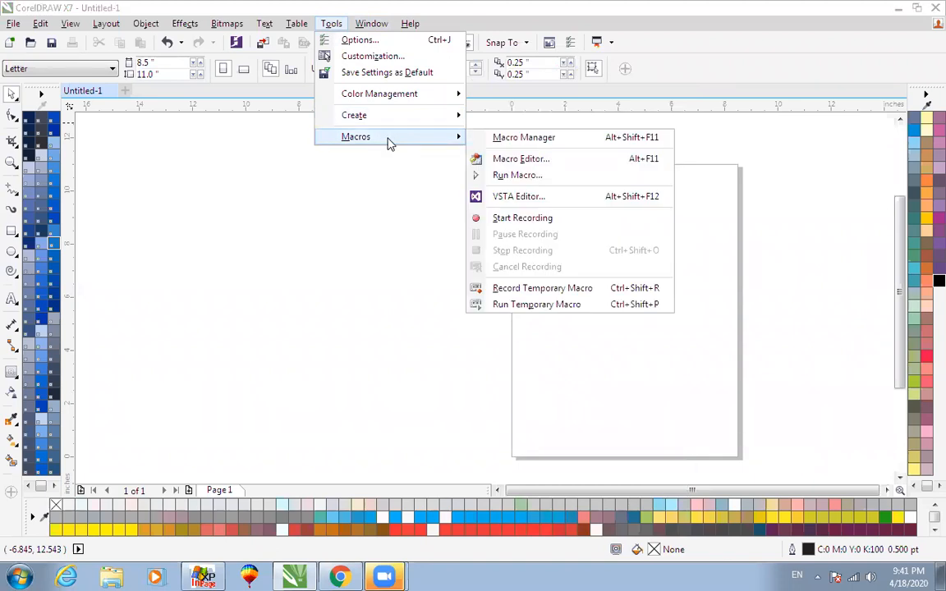
click(526, 139)
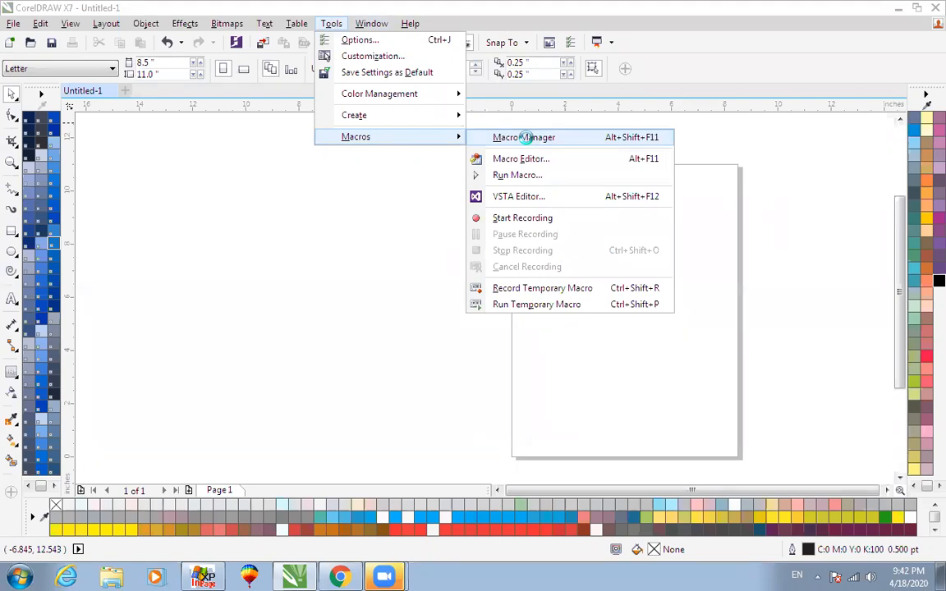
click(524, 138)
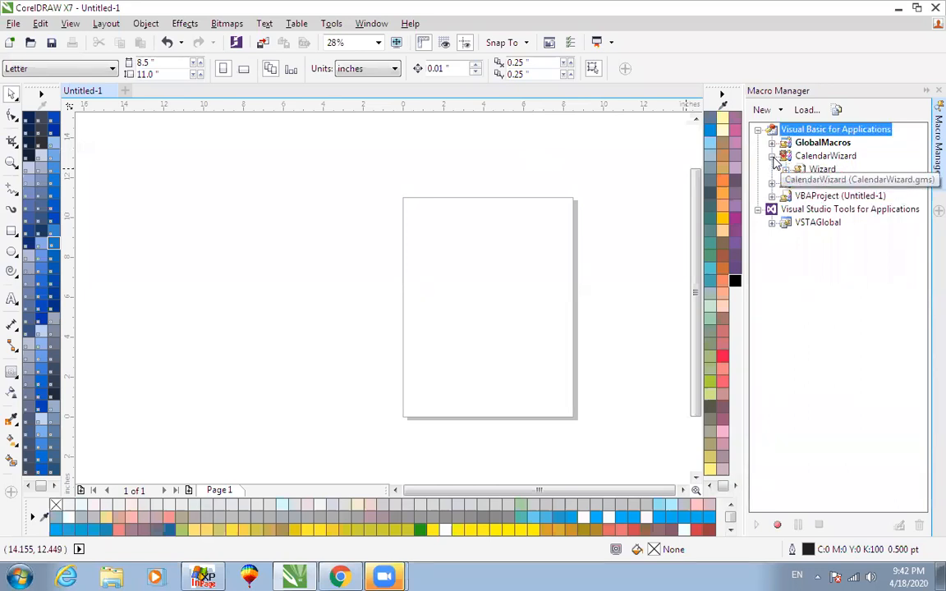
- Expand the CalendarWizard project down to its Wizard module and run the CreateCalendar macro
click(772, 157)
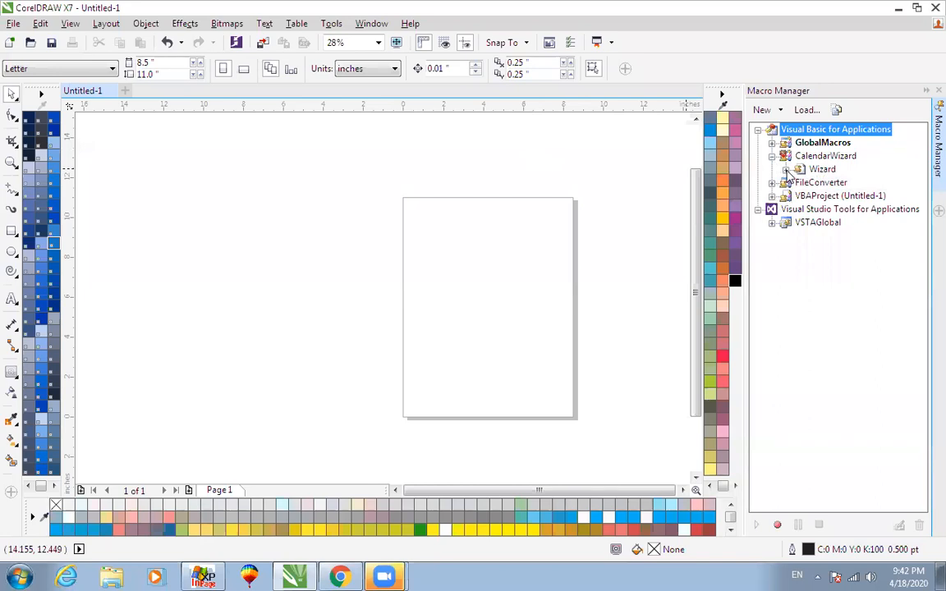
click(786, 170)
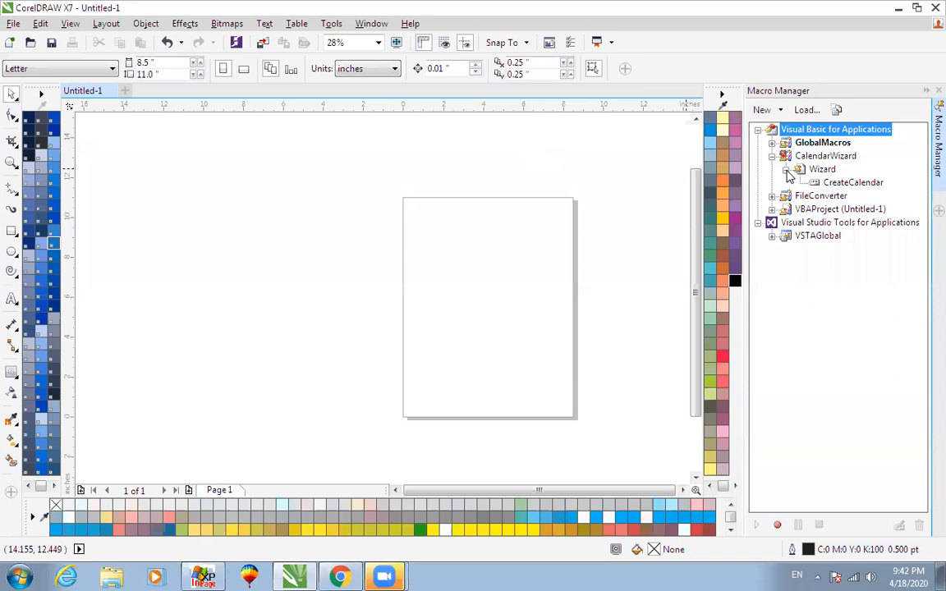
click(844, 184)
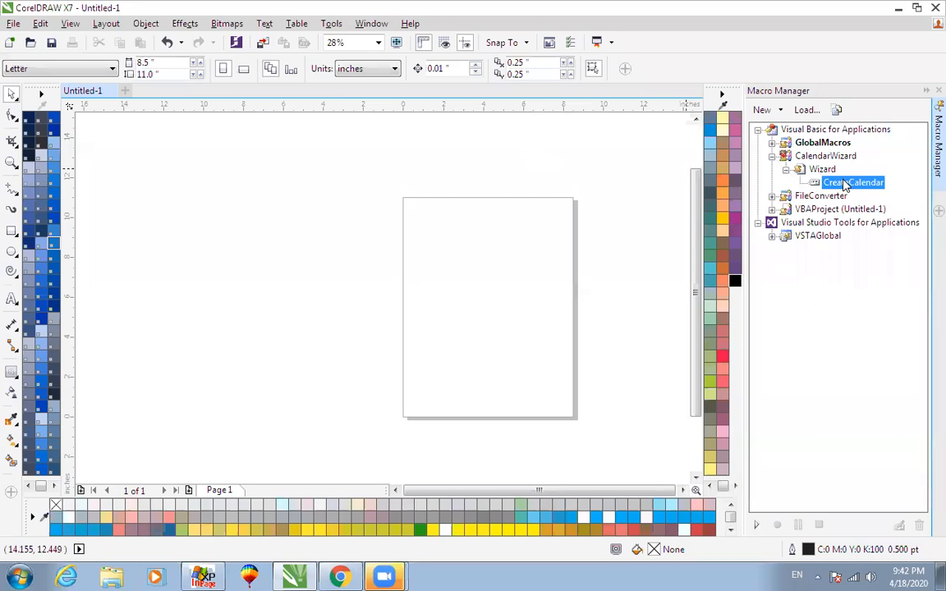
double_click(844, 184)
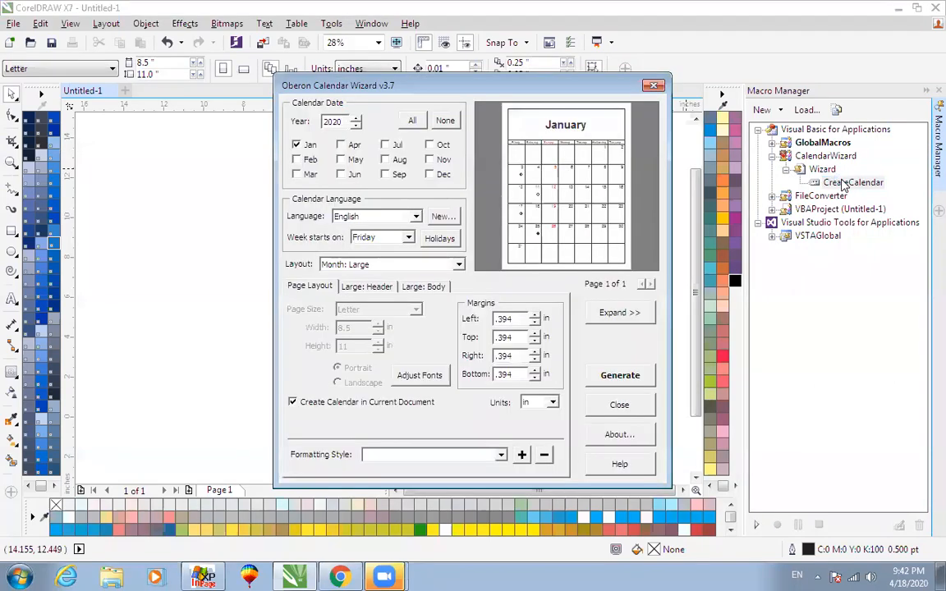
drag(592, 91, 576, 90)
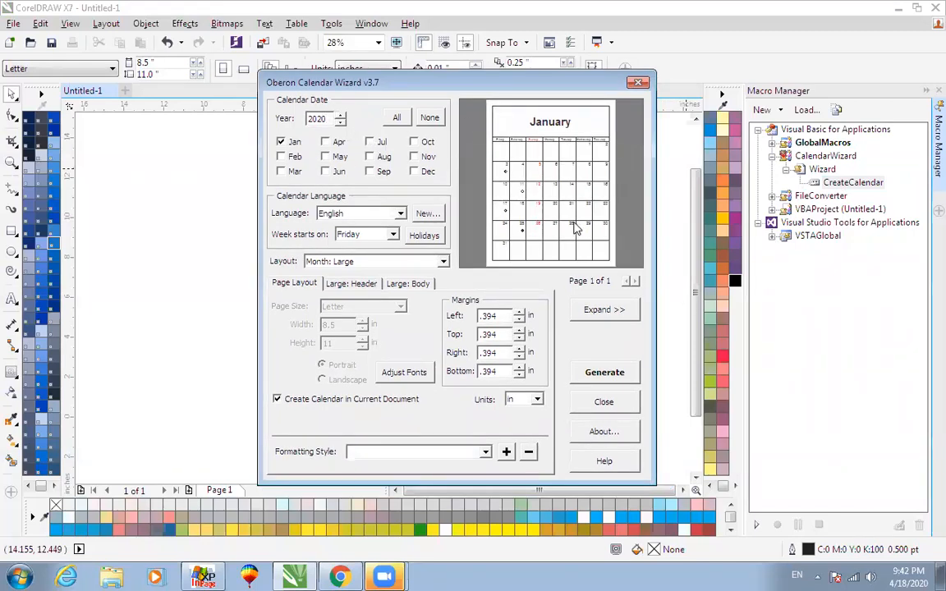
drag(329, 118, 294, 108)
key(Tab)
click(328, 118)
key(BackSpace)
click(585, 404)
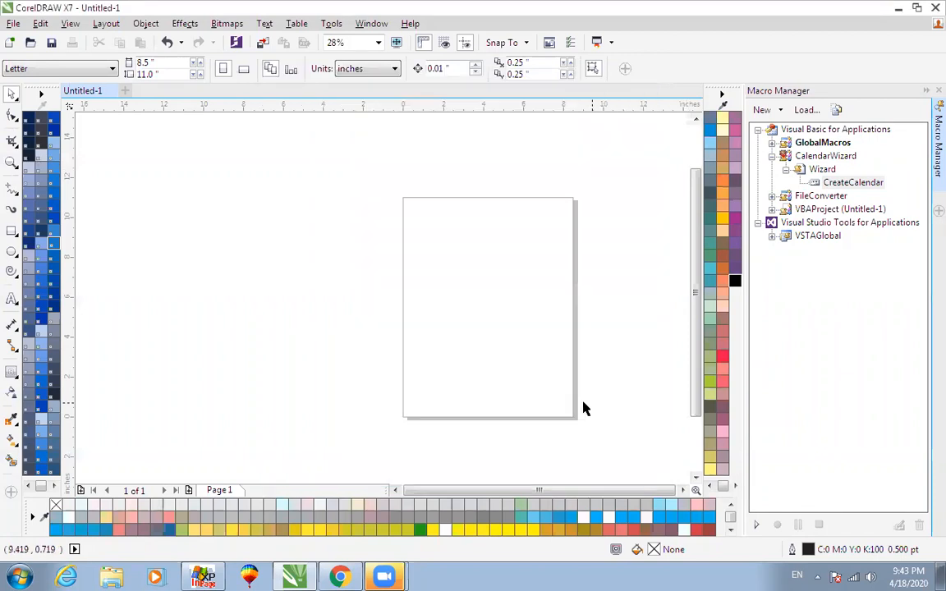
- Run the CreateCalendar macro again and set the calendar to include all months, with English as its language
double_click(833, 183)
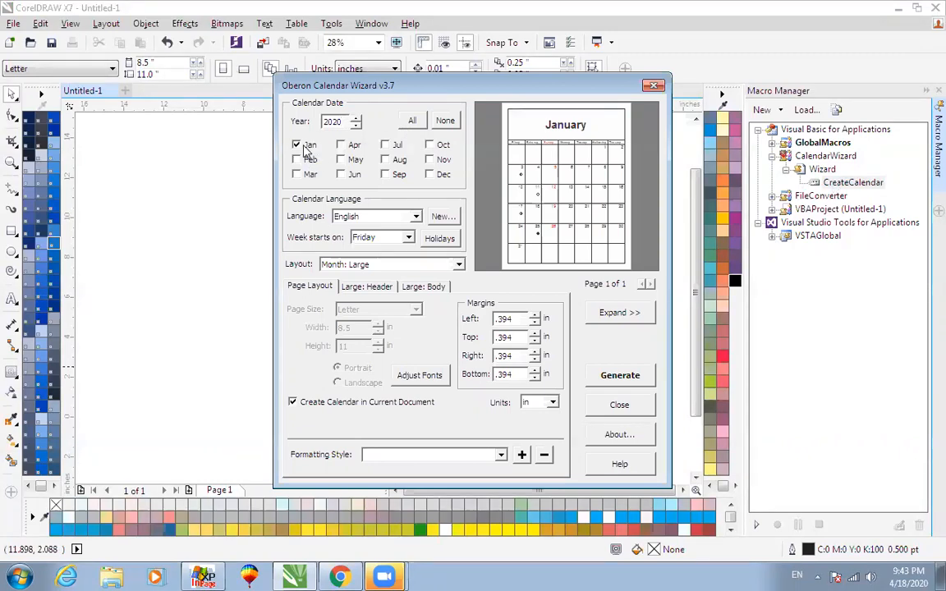
click(413, 121)
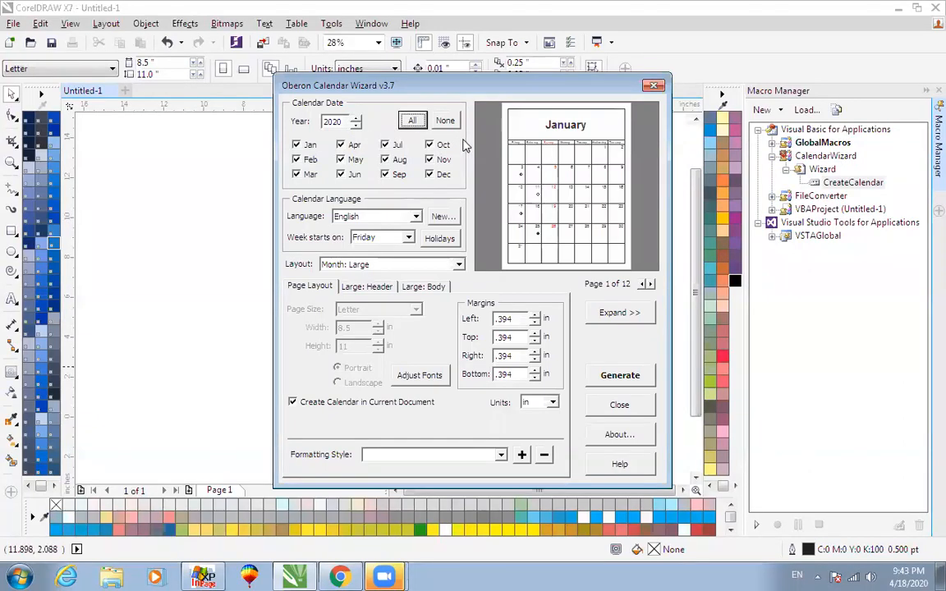
click(382, 216)
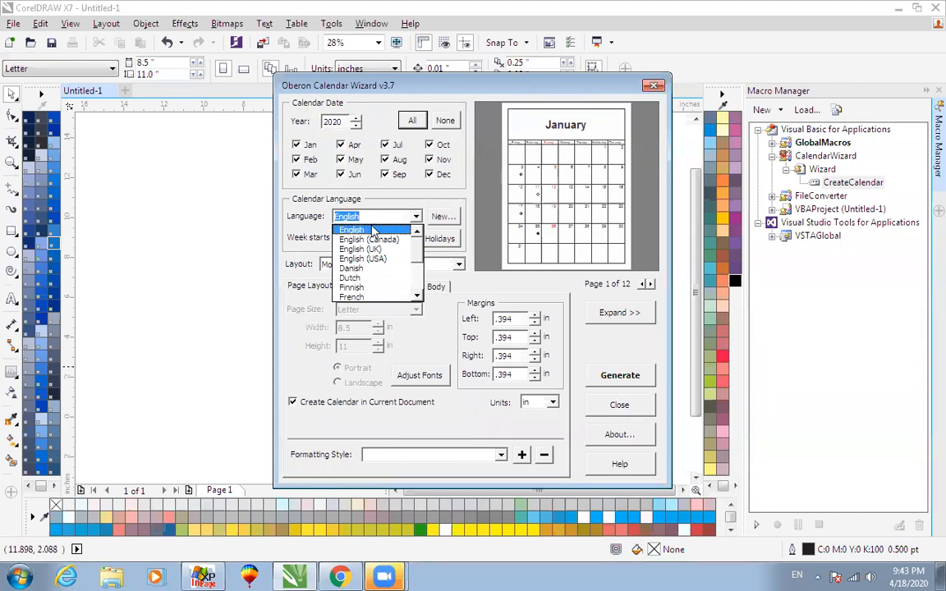
drag(417, 254, 419, 278)
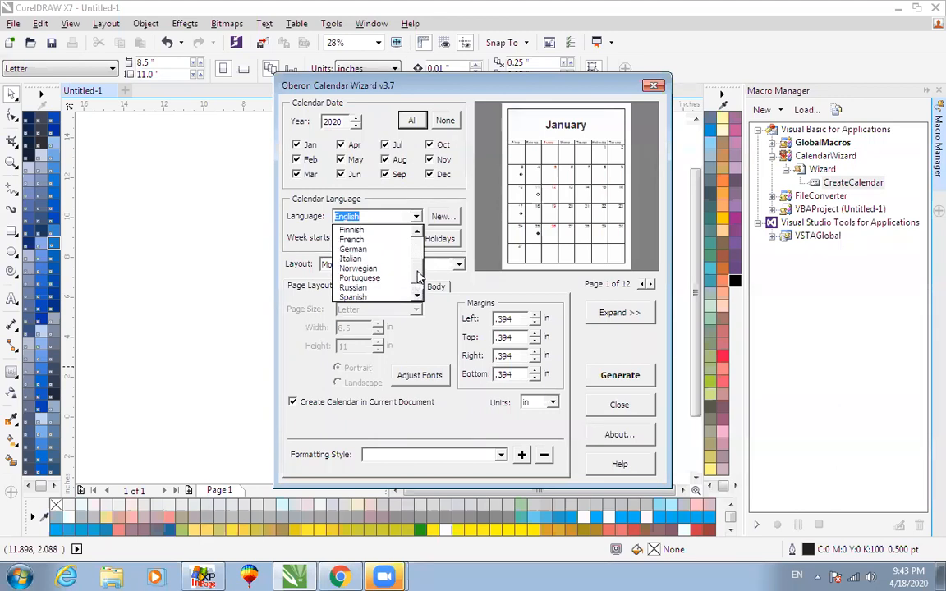
scroll(377, 262, up, 3)
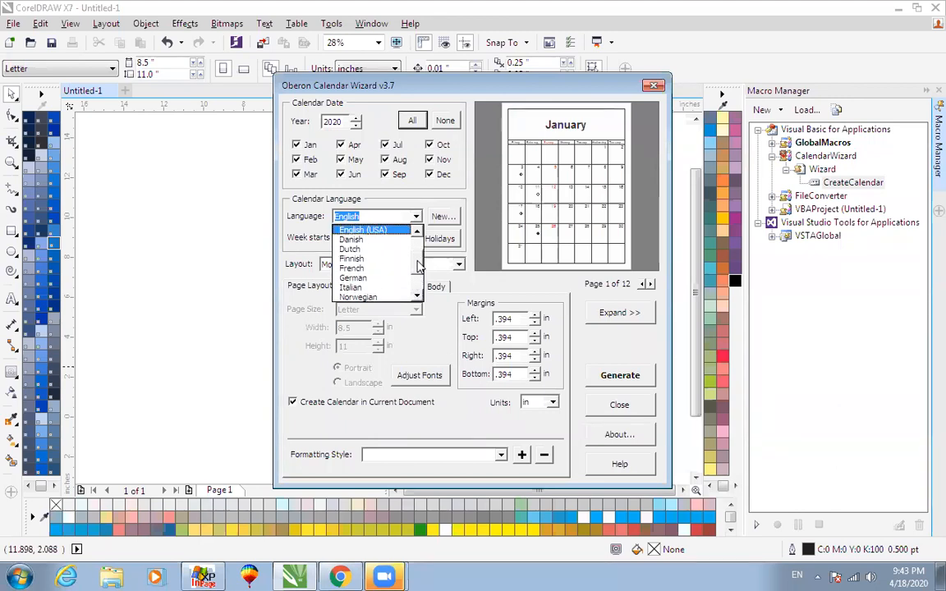
click(370, 230)
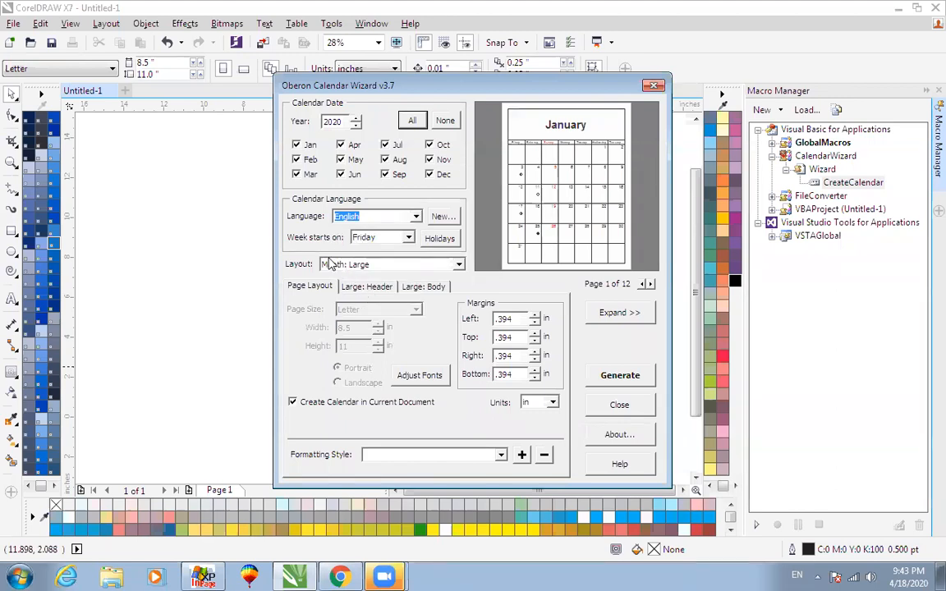
- Set the calendar's week to start on Monday and choose the "Month: Large + 2 Small" layout
click(409, 238)
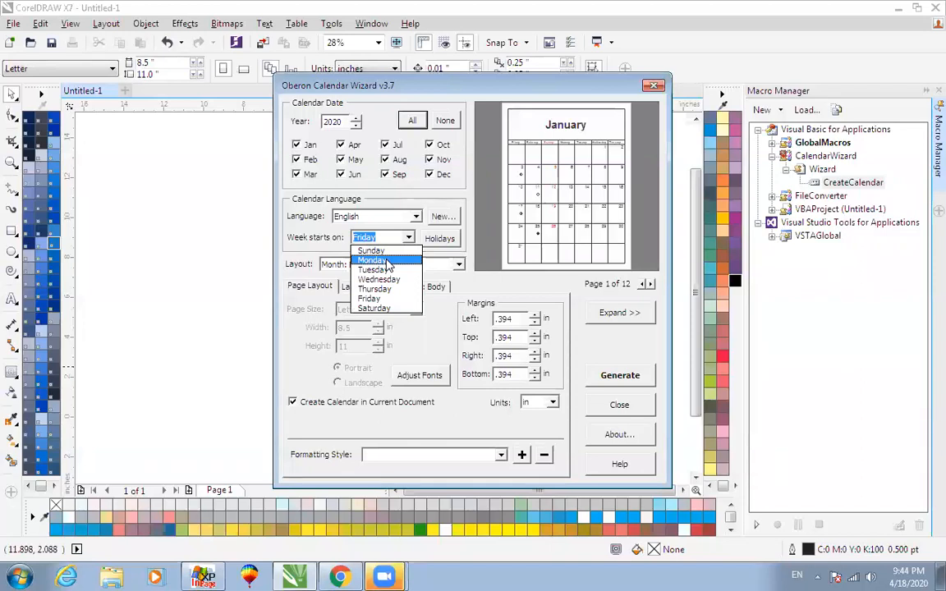
click(386, 260)
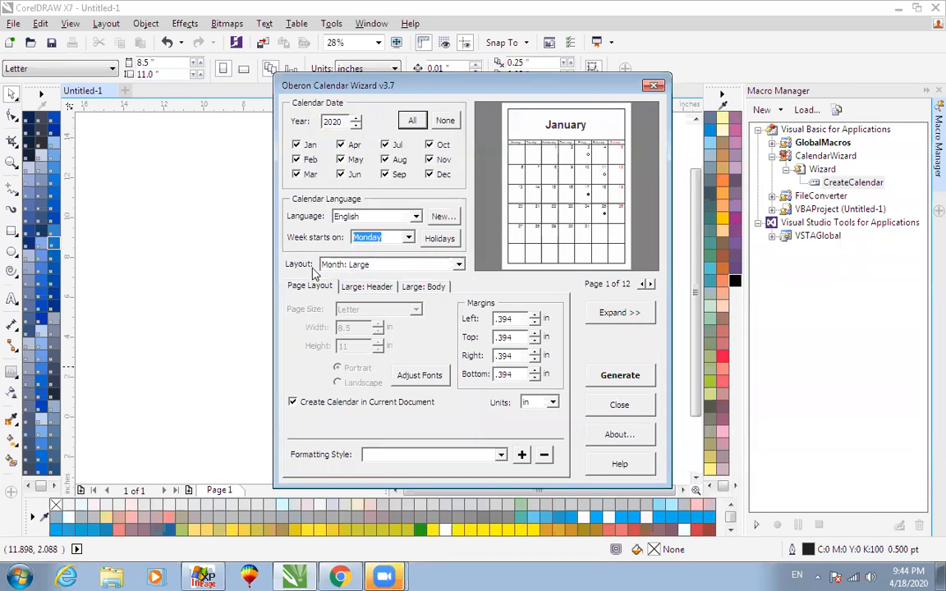
click(458, 264)
click(459, 265)
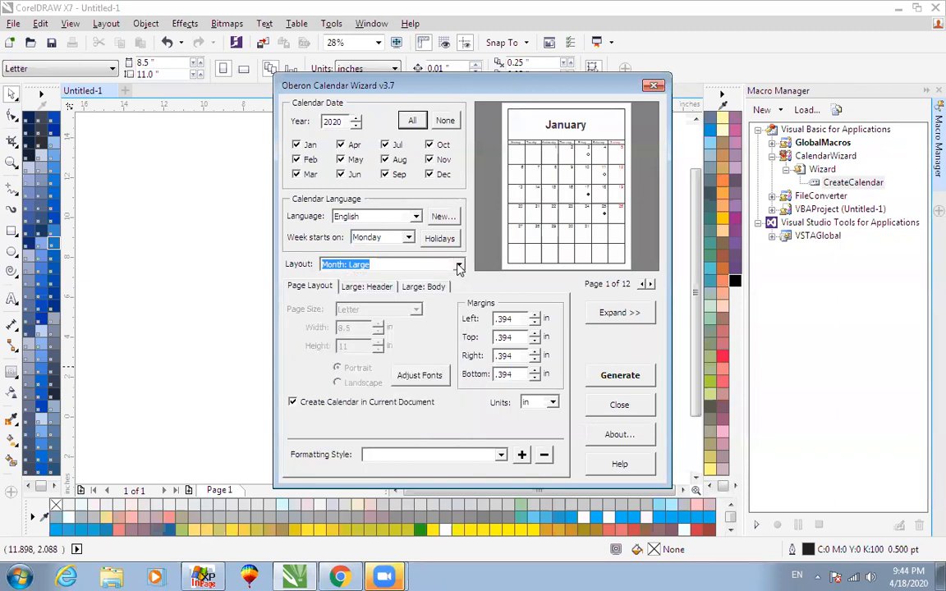
click(459, 266)
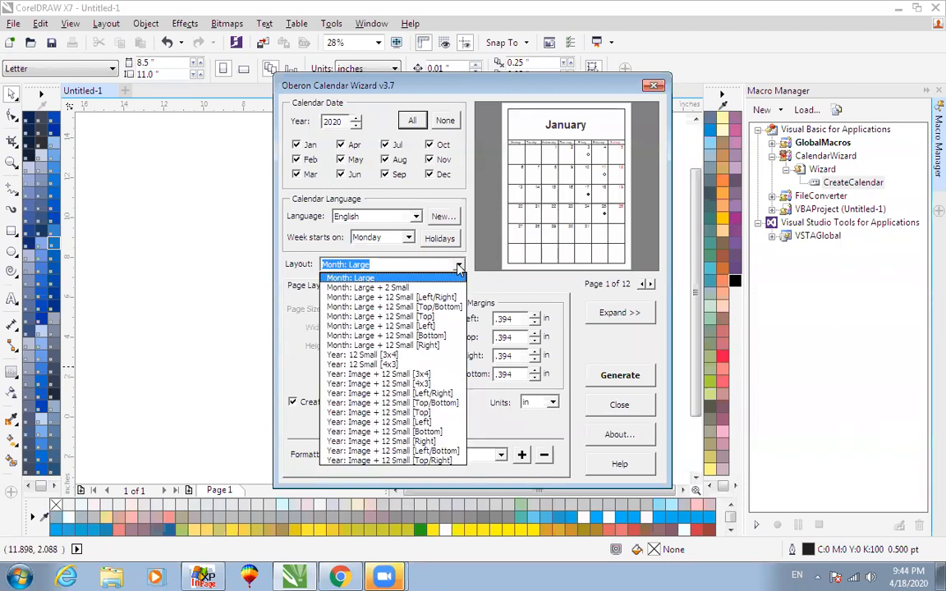
click(409, 288)
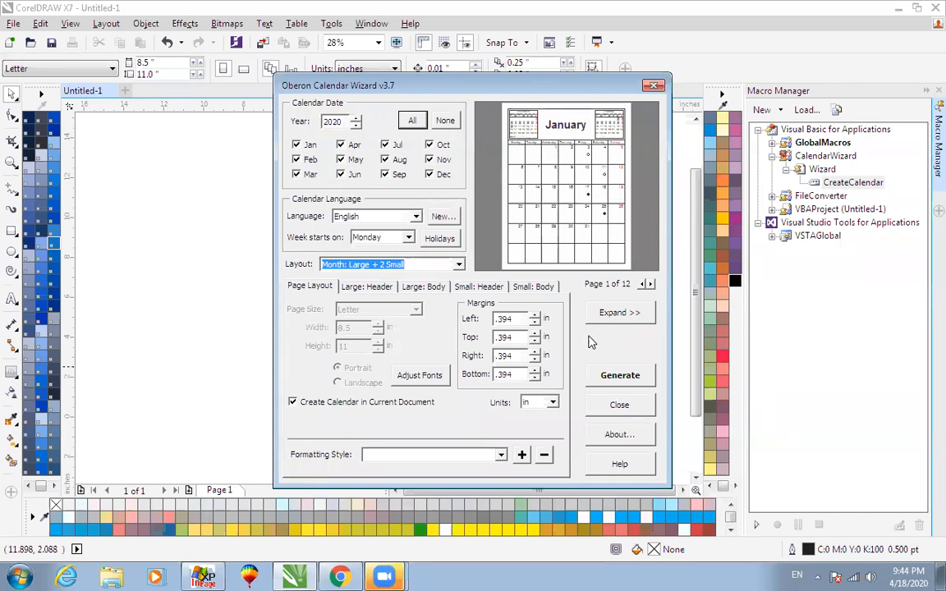
- Generate the calendar in the current document and dismiss the completion message
click(610, 377)
click(608, 376)
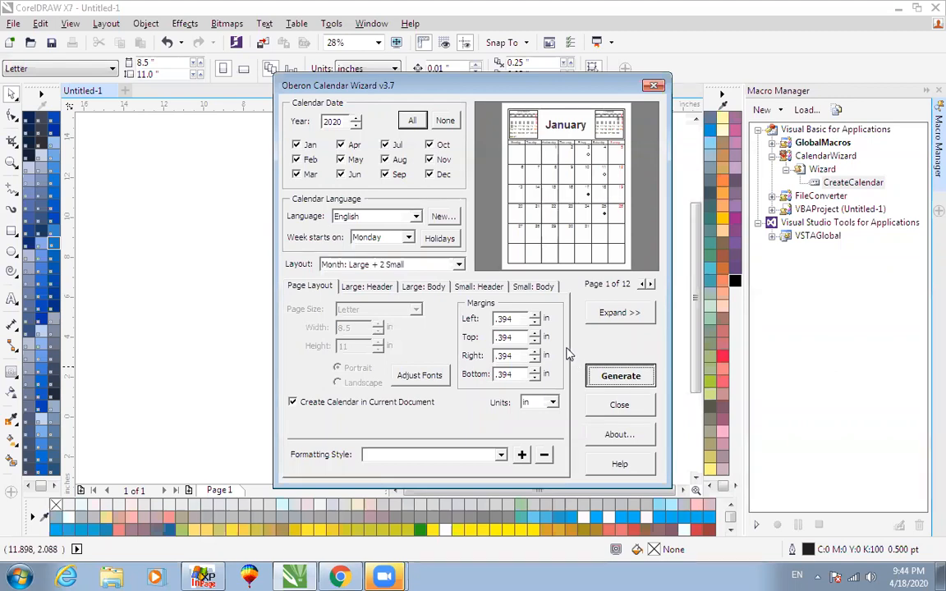
click(611, 376)
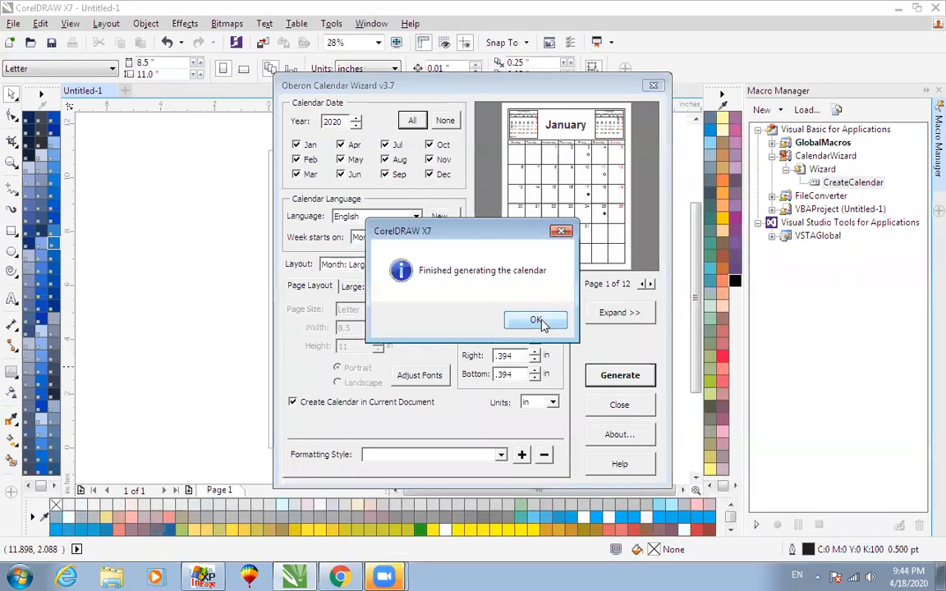
click(536, 321)
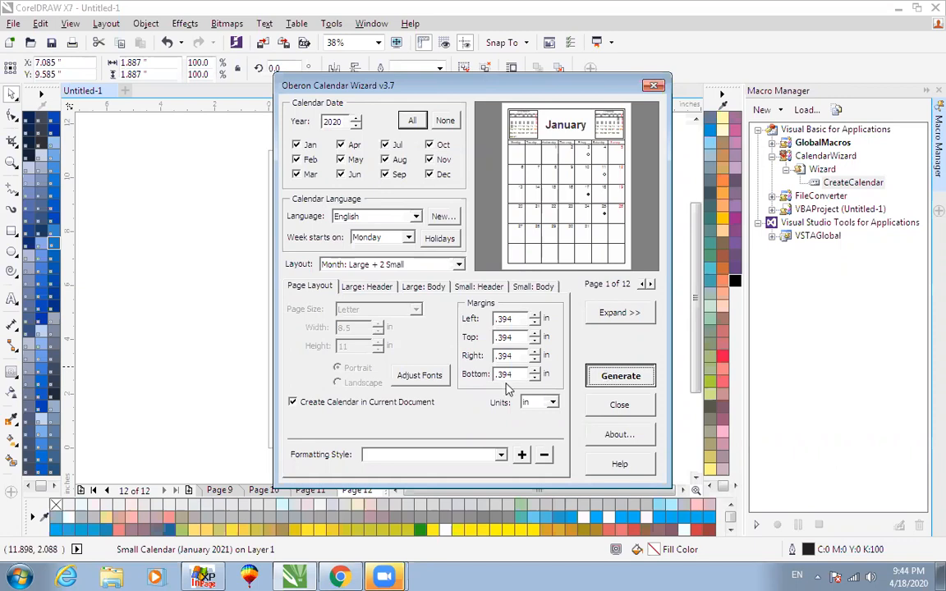
- Generate the calendar a second time with the same settings, then close the calendar wizard
click(616, 380)
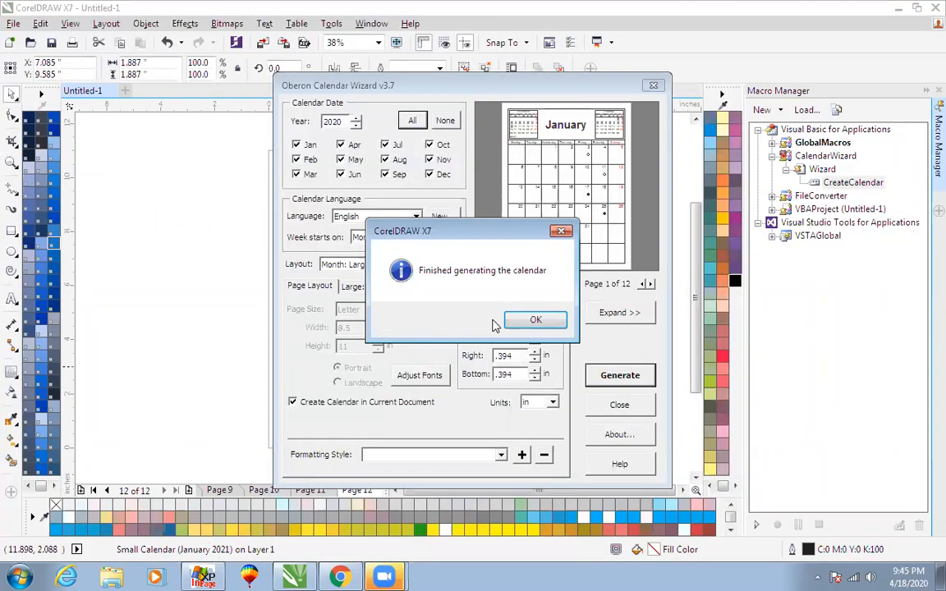
click(535, 319)
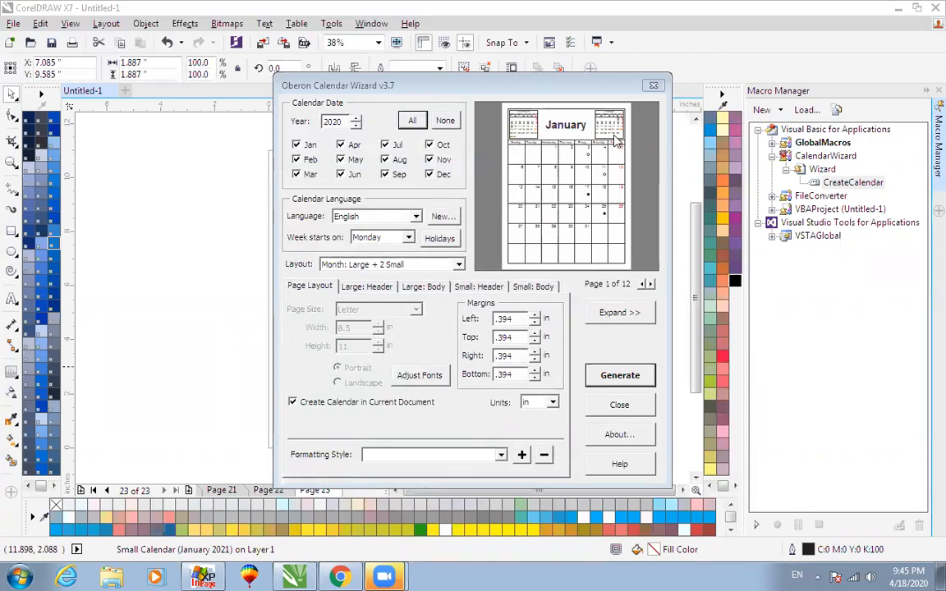
click(622, 408)
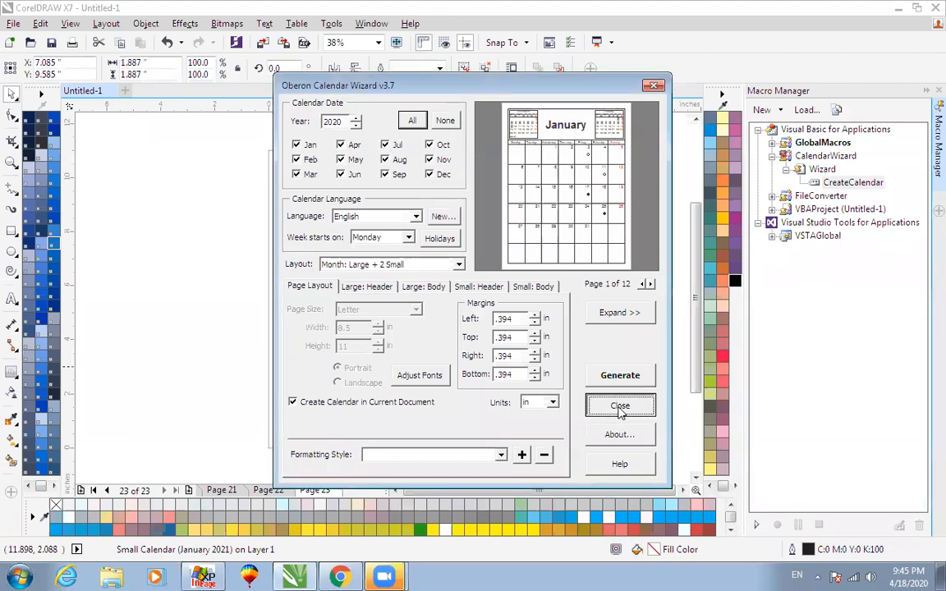
click(532, 239)
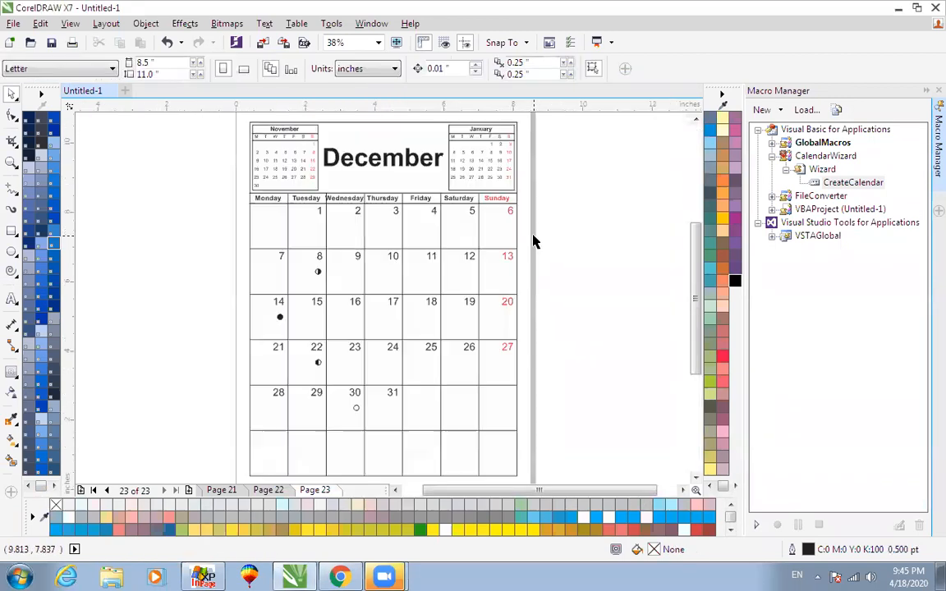
- Inspect the top of the December calendar page up close, view the whole page again, and go to page 21
key(z)
drag(200, 270, 544, 166)
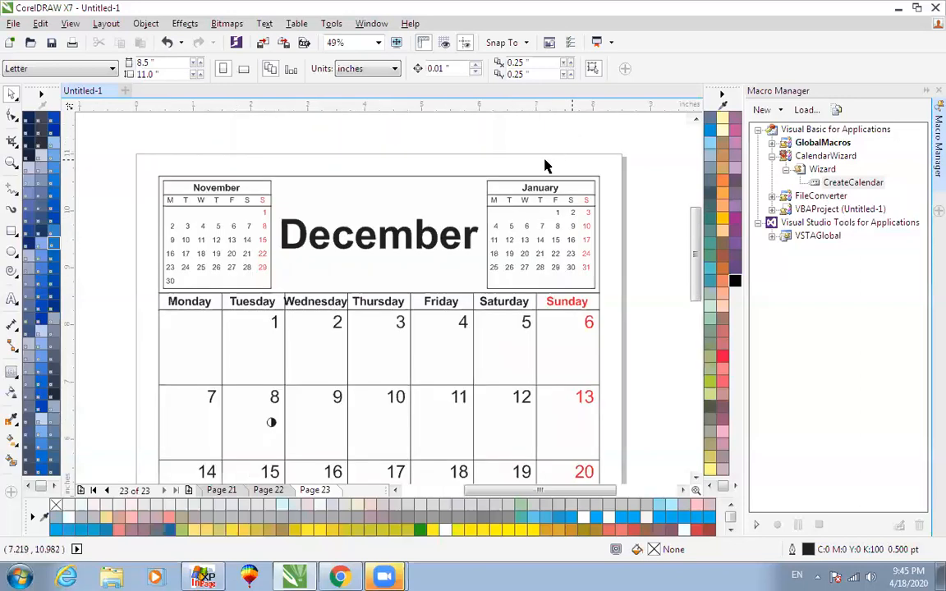
key(shift+F4)
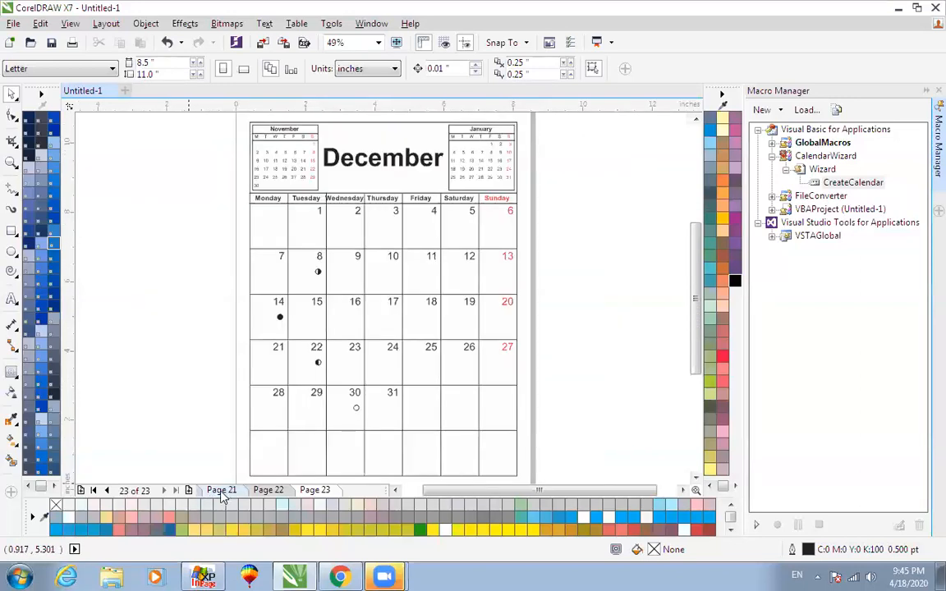
click(221, 491)
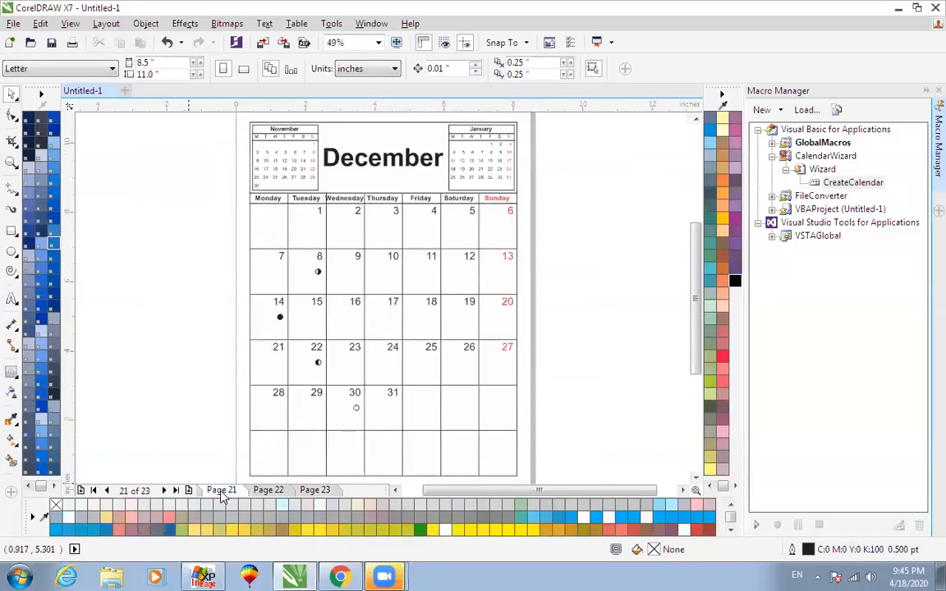
- Close the generated calendar document without saving it and create a new blank Letter document
click(110, 91)
click(475, 310)
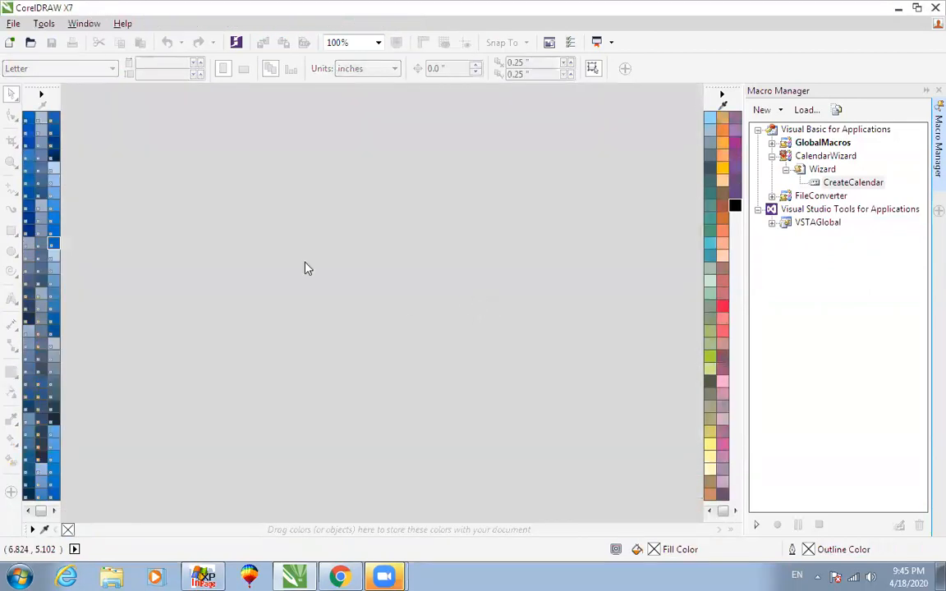
click(12, 26)
click(85, 38)
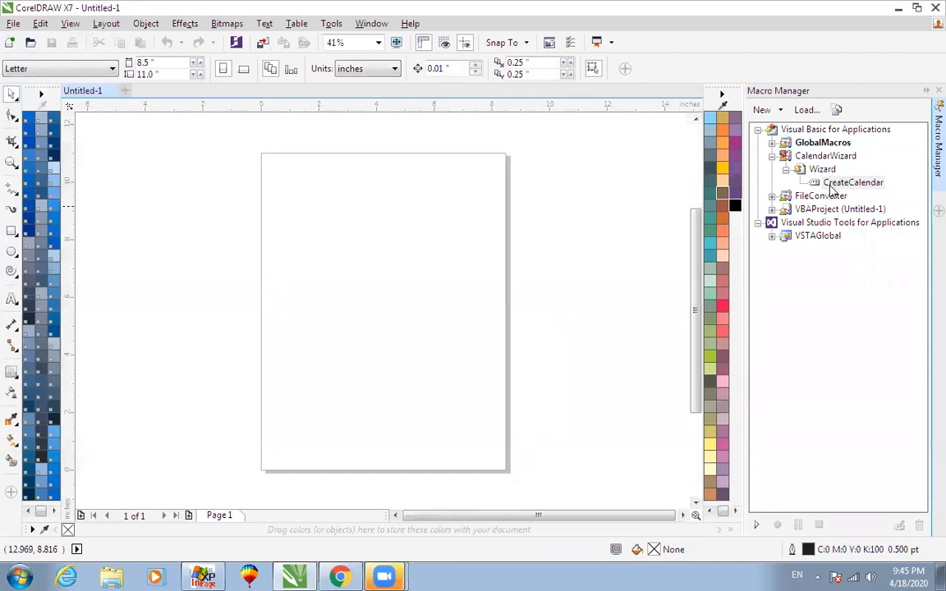
- Run the CreateCalendar macro in the new document and include all months of 2020
click(830, 185)
double_click(845, 183)
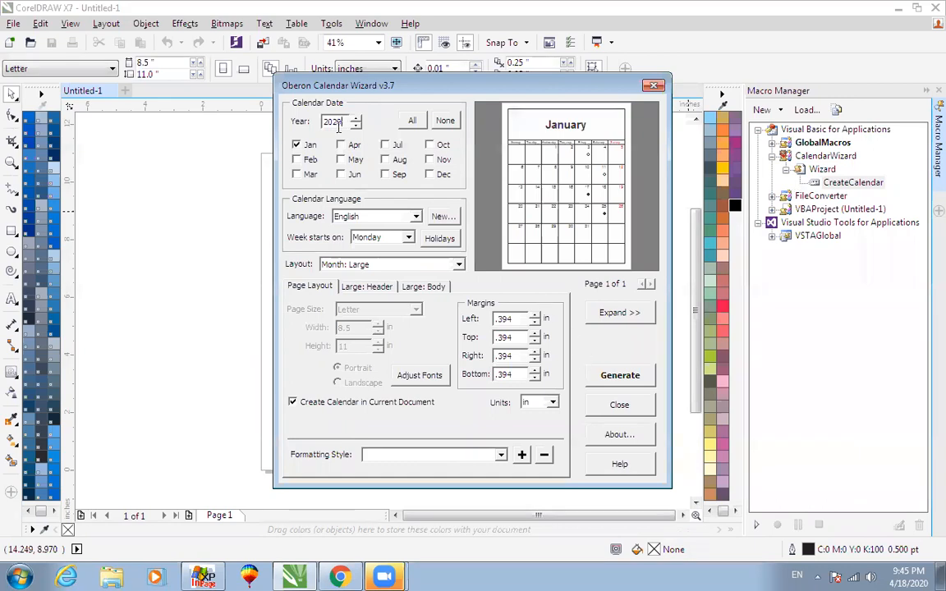
click(413, 121)
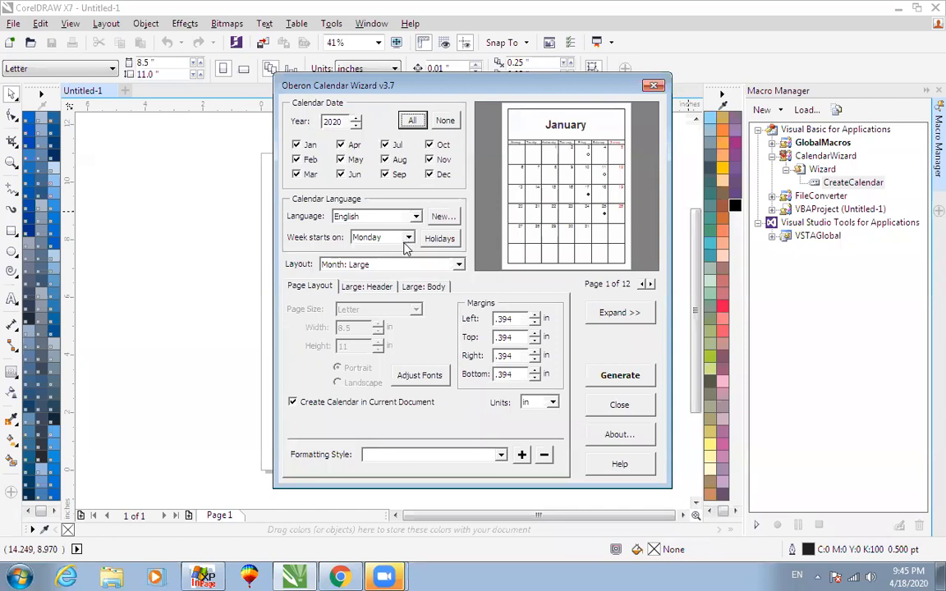
- Preview the "Month: Large + 12 Small" layouts in the Left/Right, Top/Bottom, Top, Left and Right variants
click(423, 264)
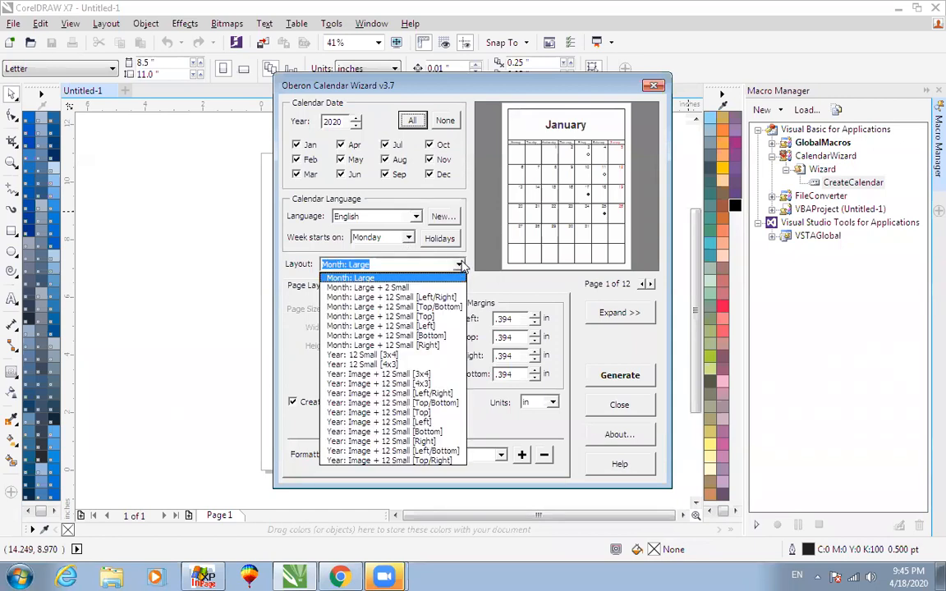
click(428, 297)
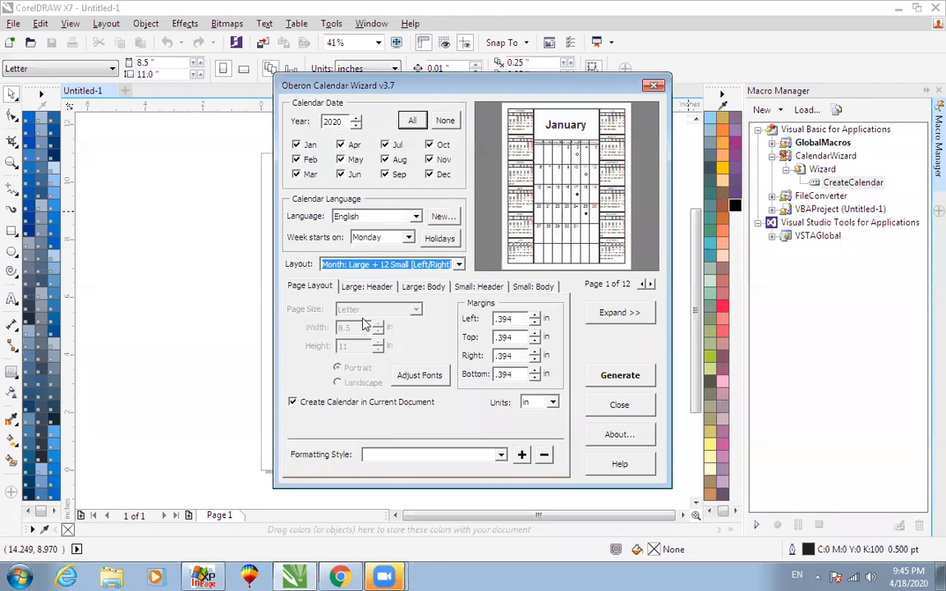
click(376, 263)
click(366, 277)
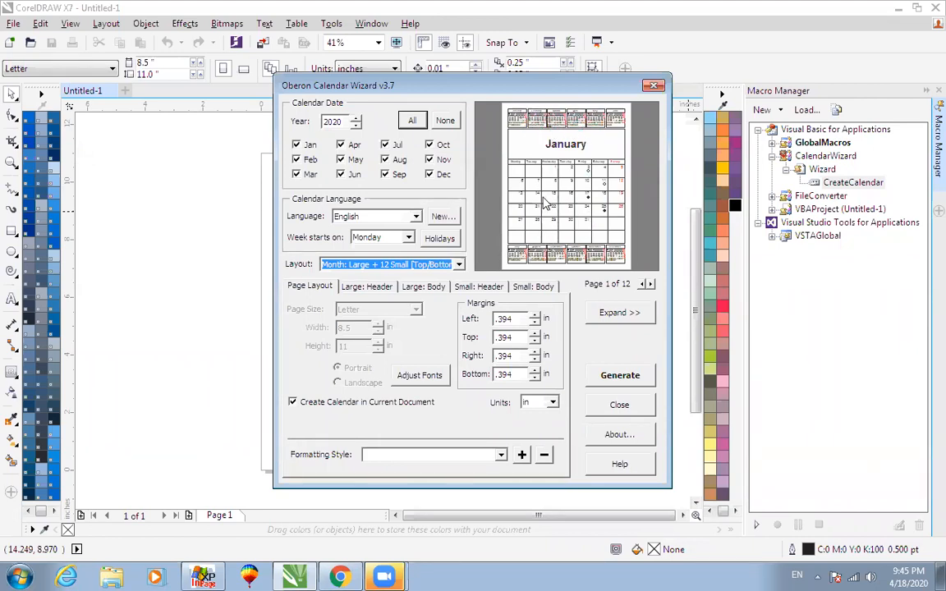
click(401, 264)
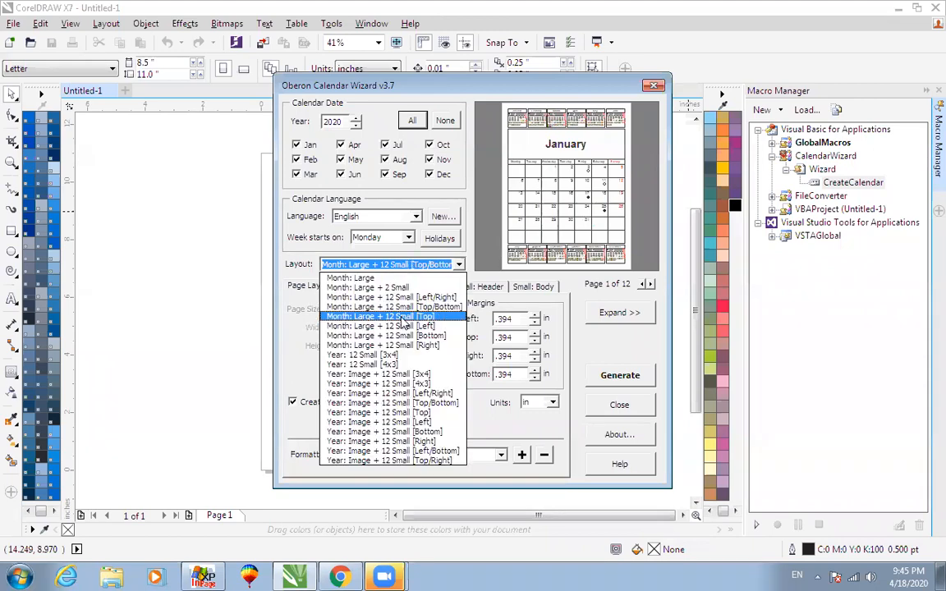
click(402, 317)
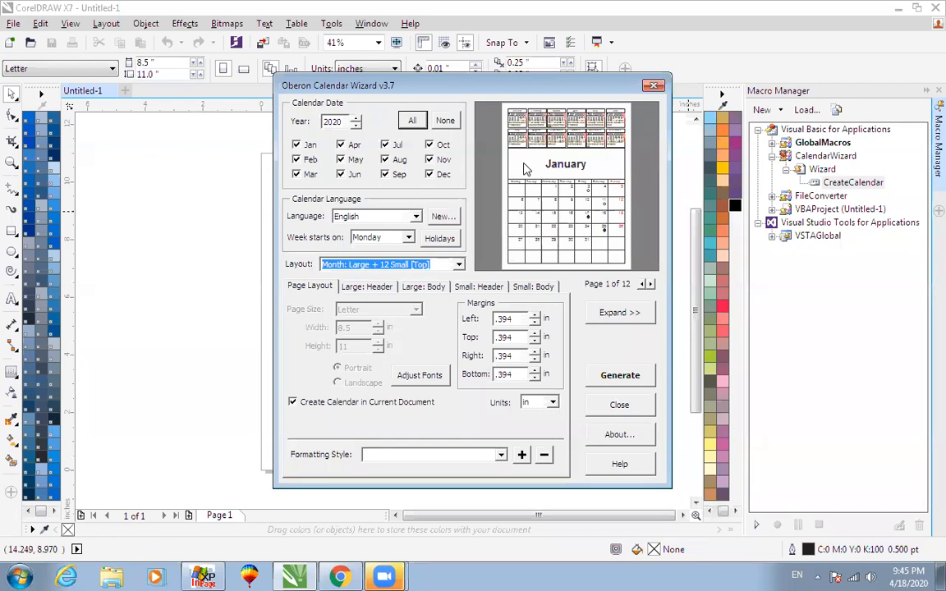
click(401, 264)
click(407, 327)
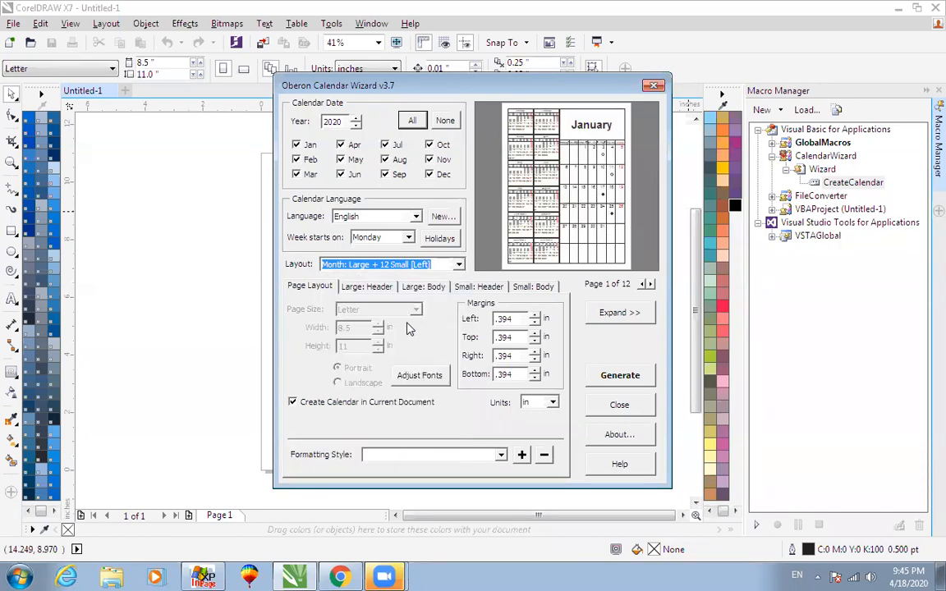
click(400, 264)
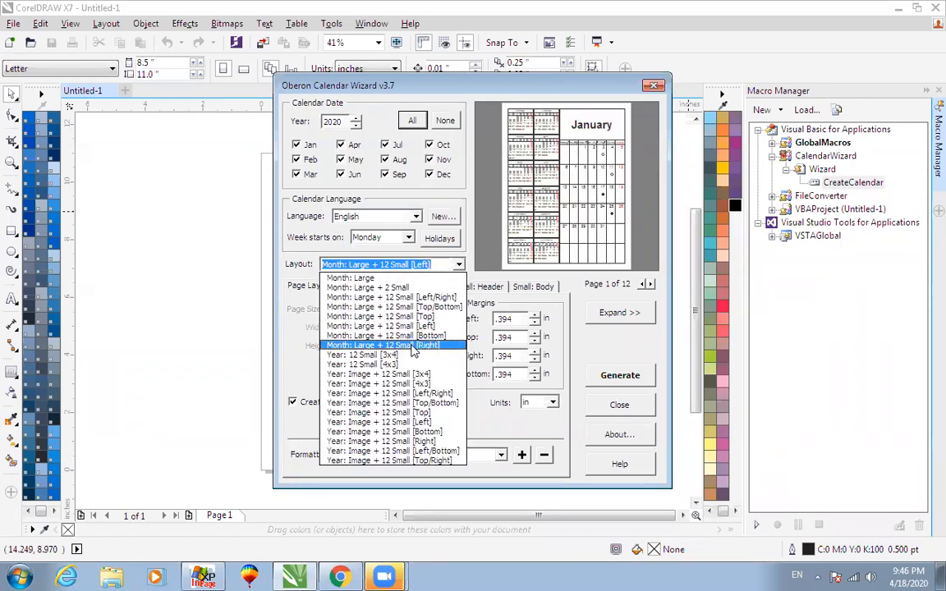
click(413, 345)
- Preview the "Year: 12 Small [4x3]" layout and the "Year: Image + 12 Small" layouts in the 3x4 and 4x3 variants
click(415, 263)
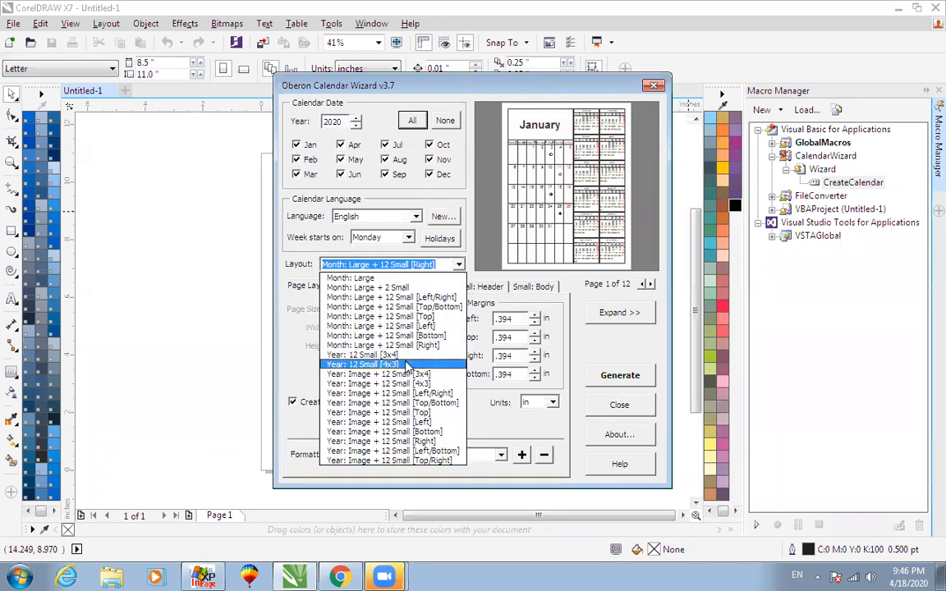
click(405, 365)
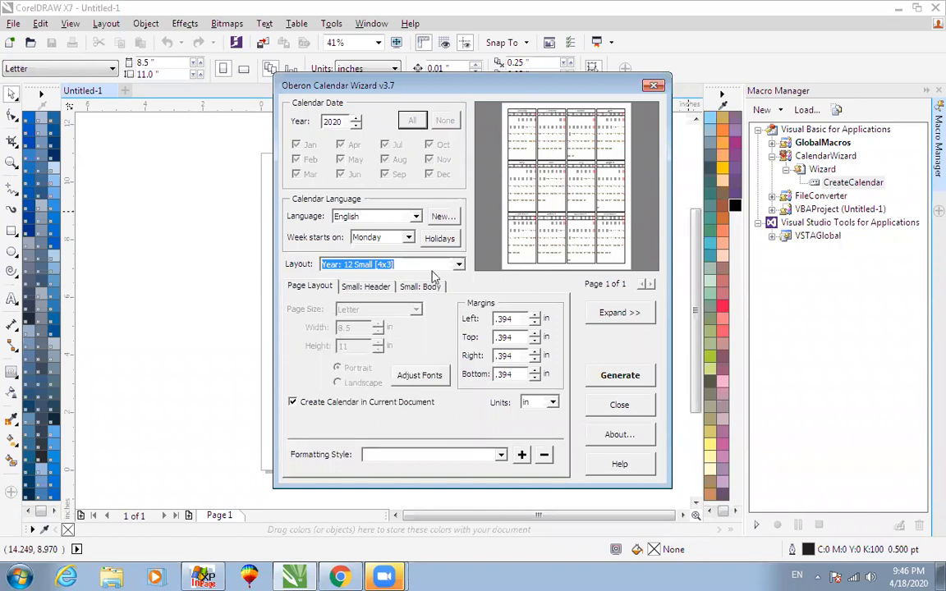
click(458, 264)
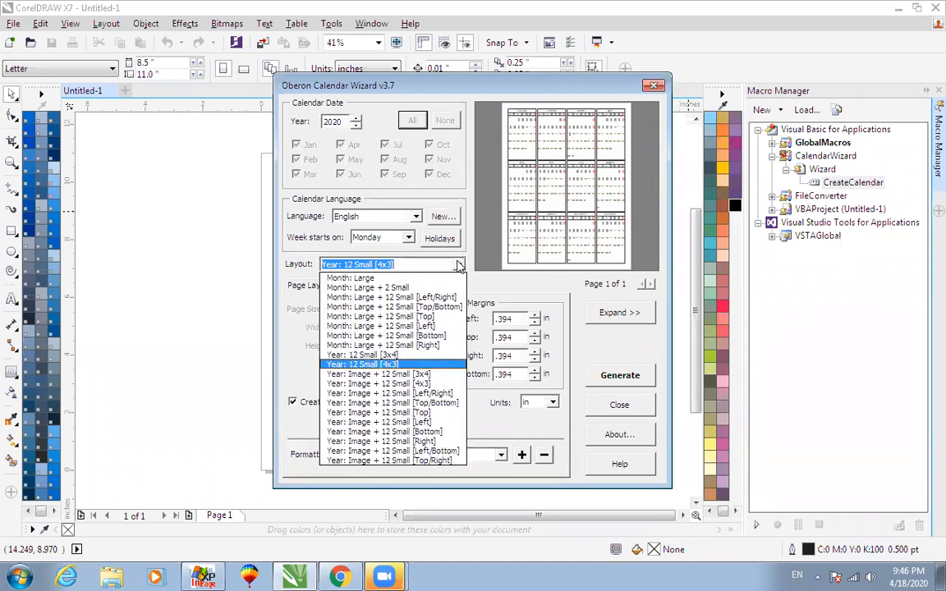
click(361, 369)
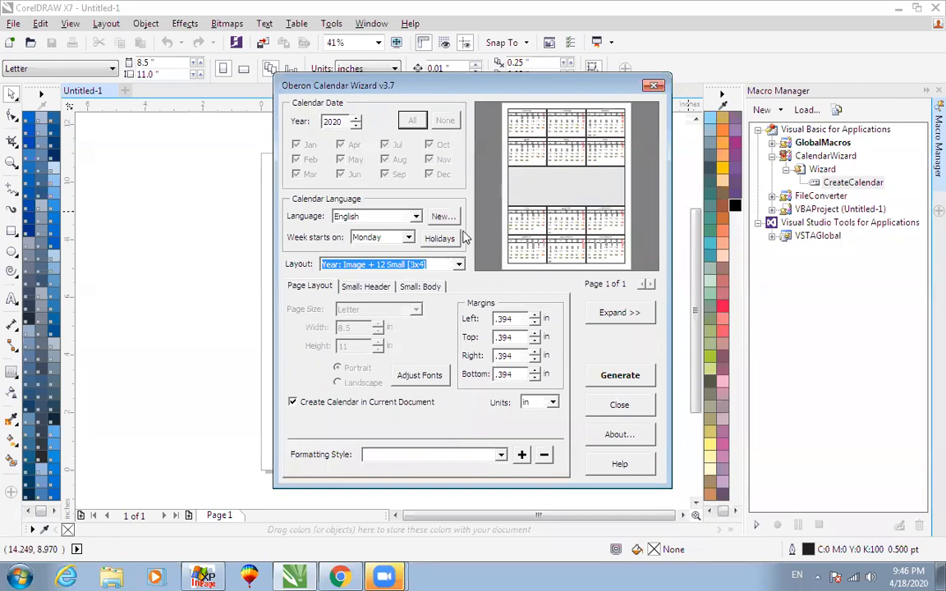
click(458, 265)
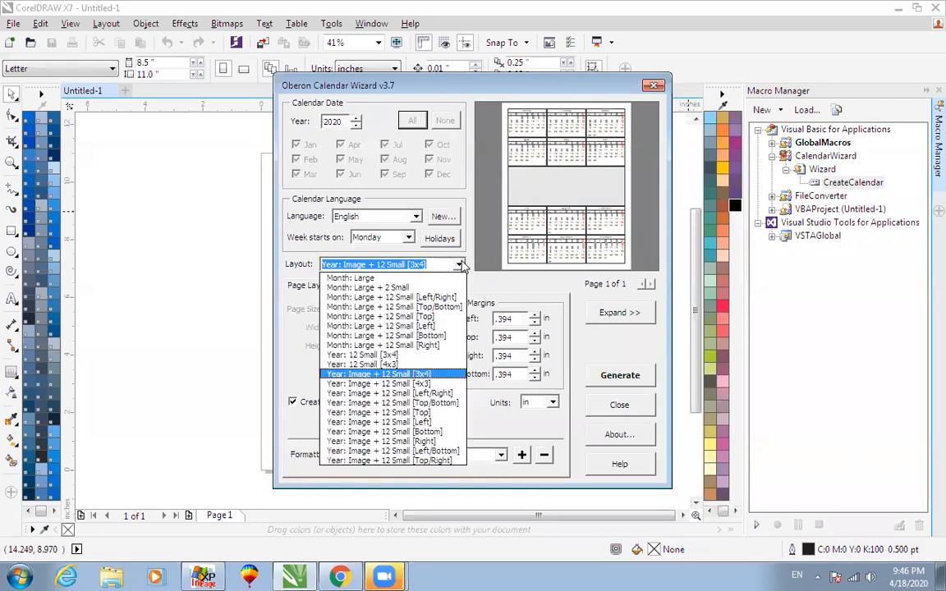
click(418, 384)
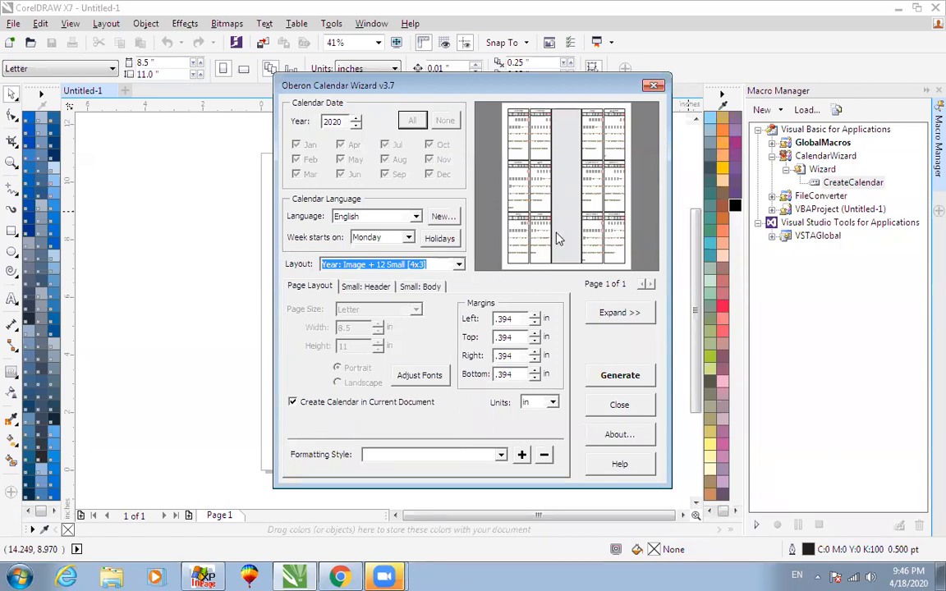
- Preview the "Year: Image + 12 Small" layouts in the Left/Right, Top/Bottom and Top variants
click(374, 263)
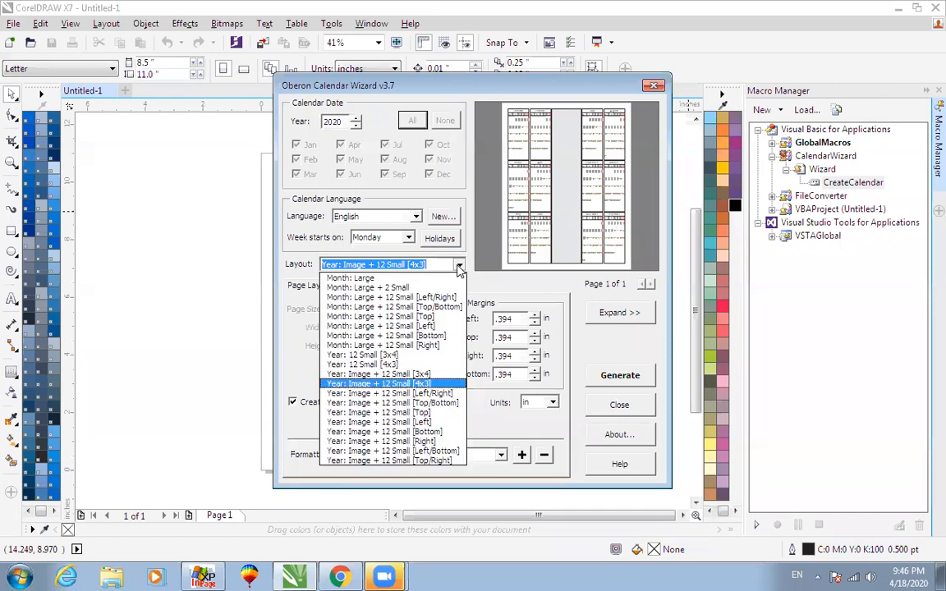
click(424, 394)
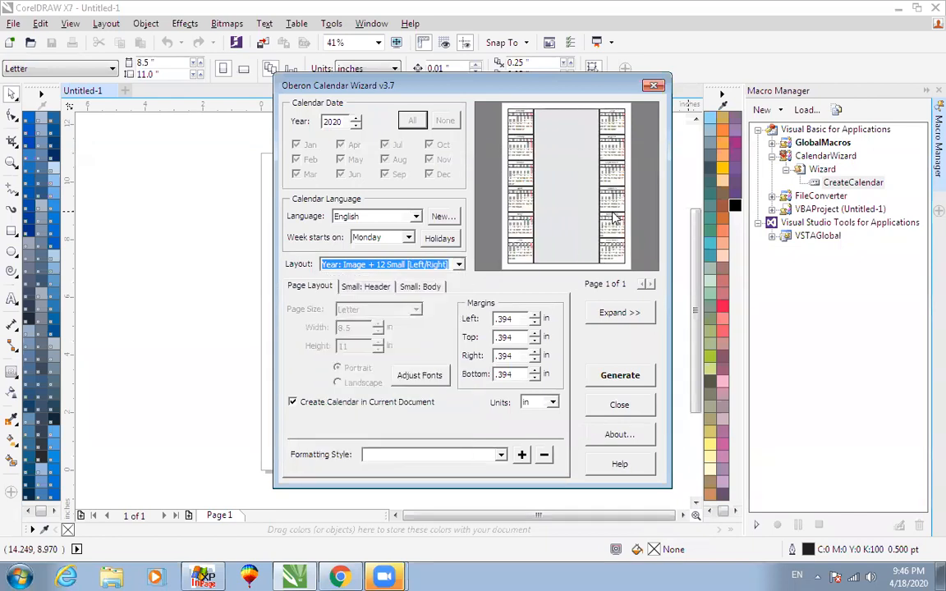
click(415, 264)
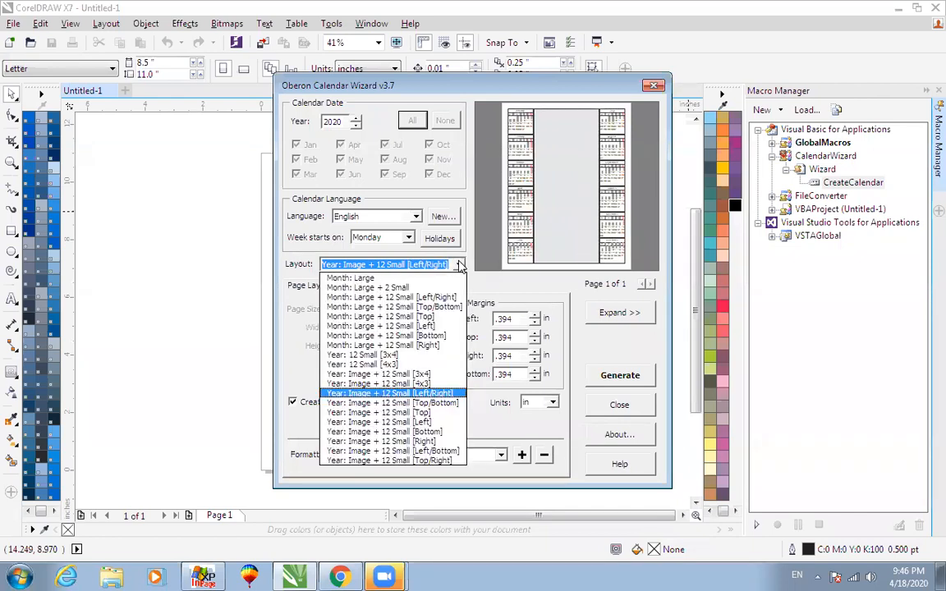
click(423, 403)
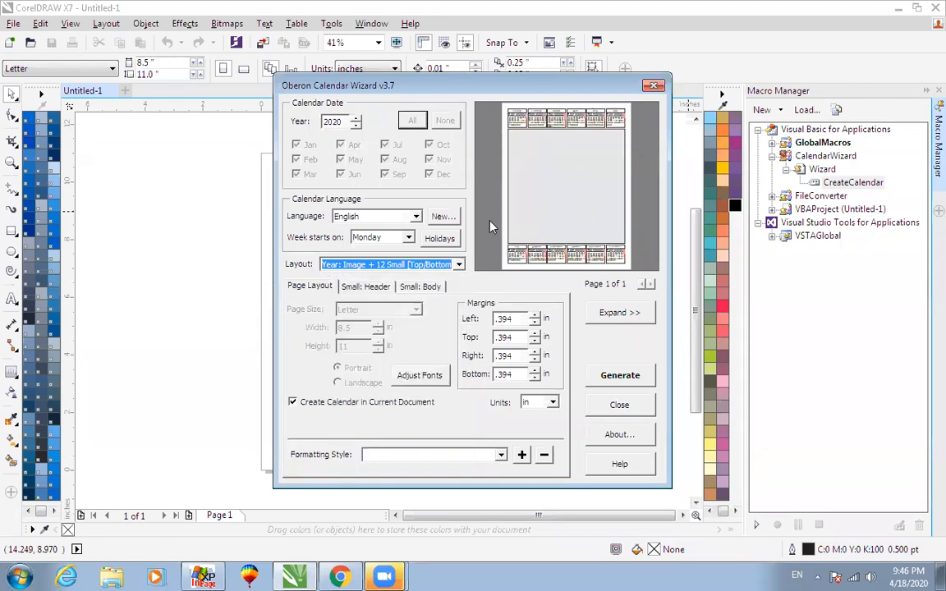
click(458, 264)
click(433, 412)
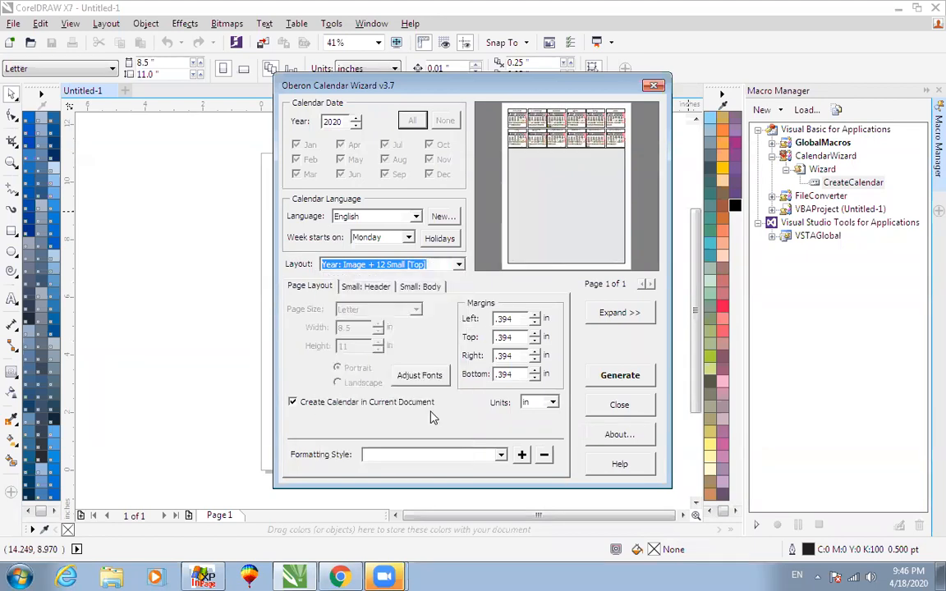
- Try the Bottom and Right image layouts, and set the calendar layout to "Year: Image + 12 Small [Left/Bottom]"
click(458, 265)
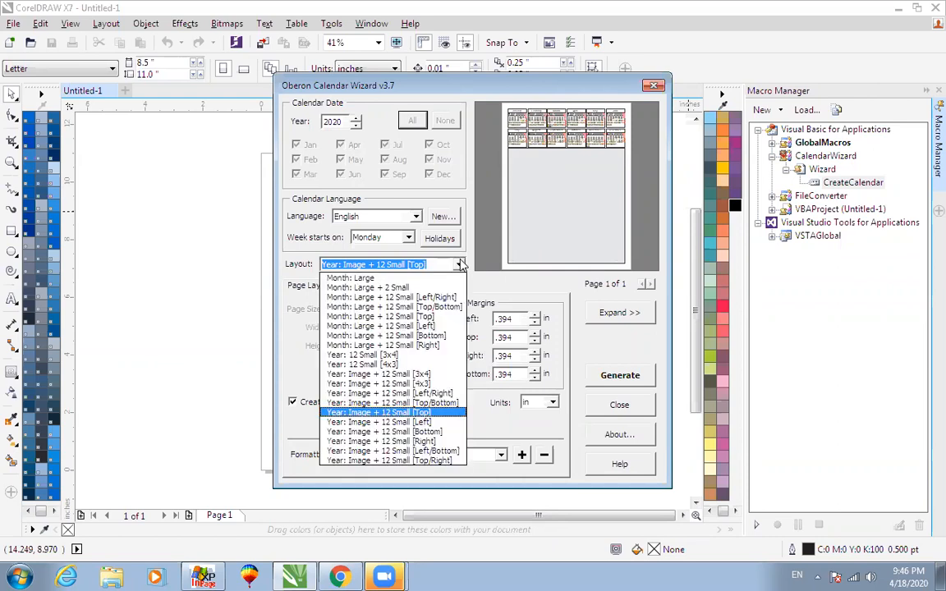
click(447, 432)
click(457, 264)
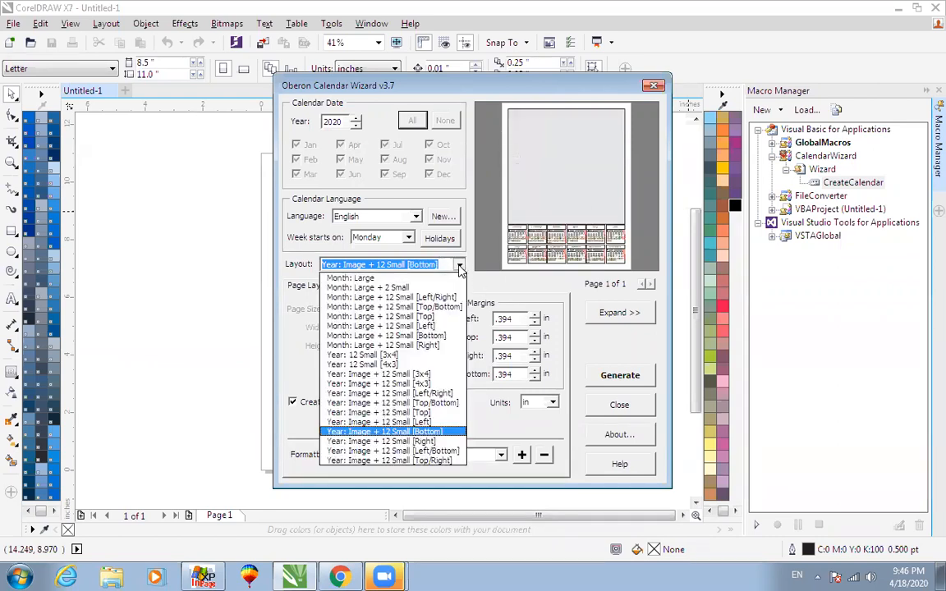
click(403, 440)
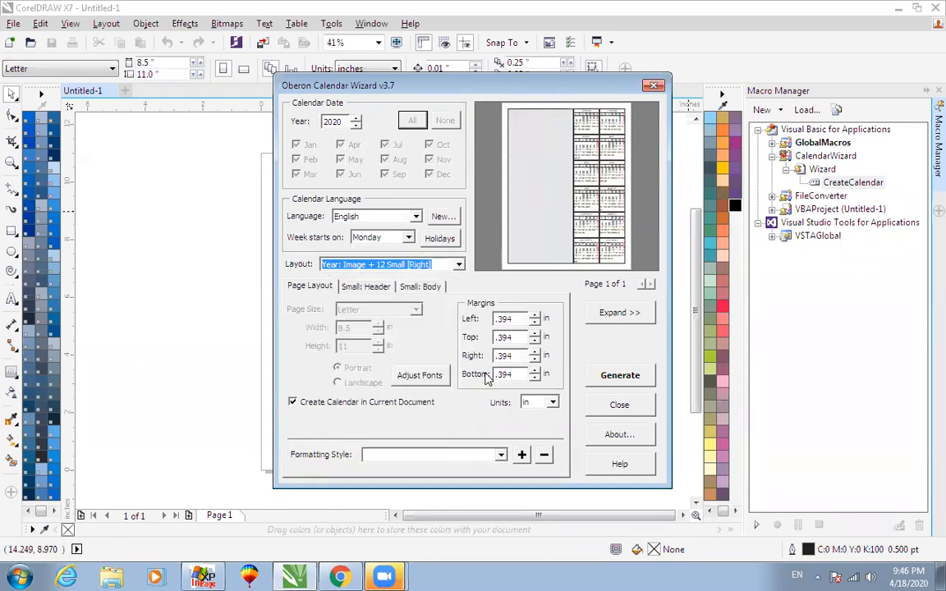
click(458, 264)
click(394, 451)
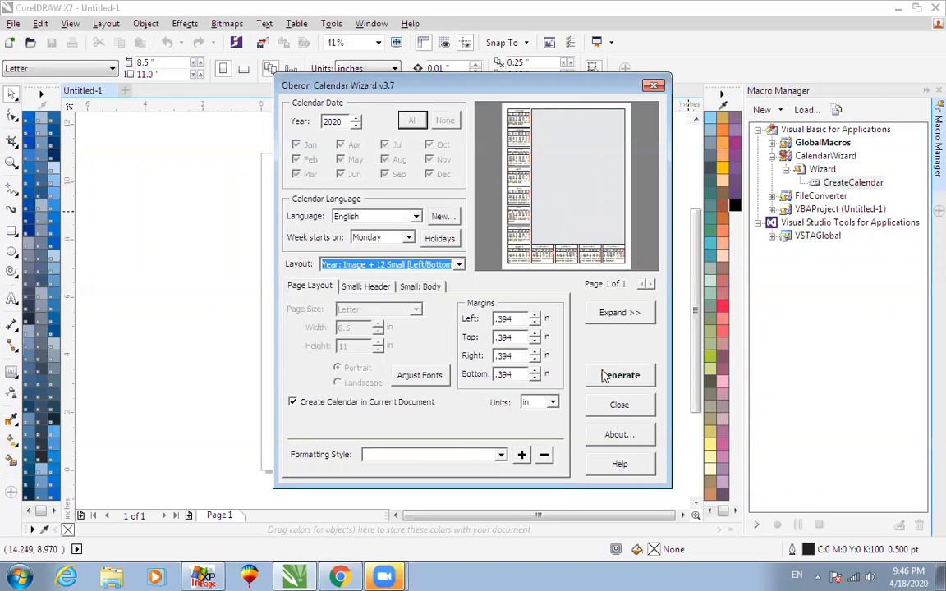
- Try Arial Black and Arriba Arriba LET Plain for the small calendar's title font, and set its size to 48 pt
click(369, 289)
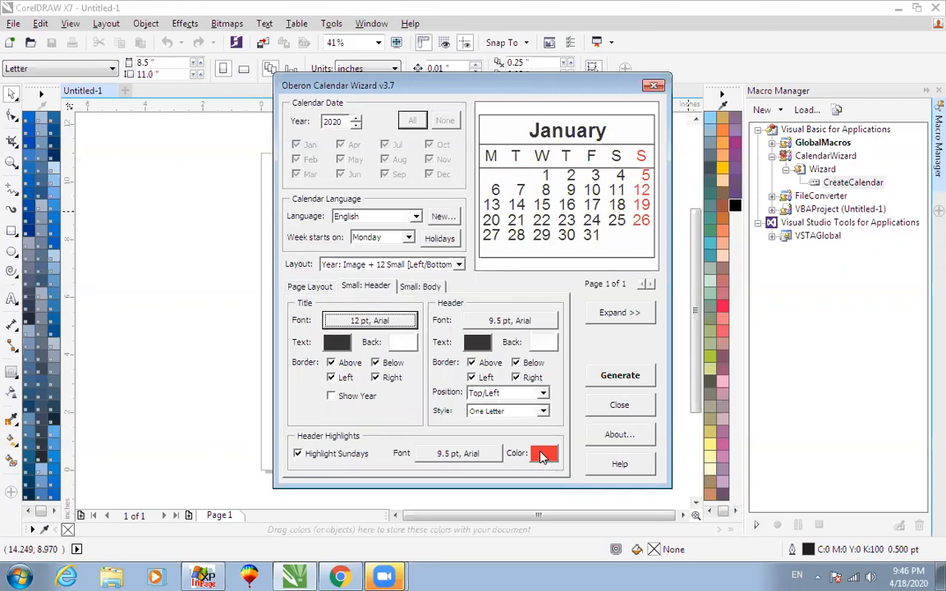
click(391, 321)
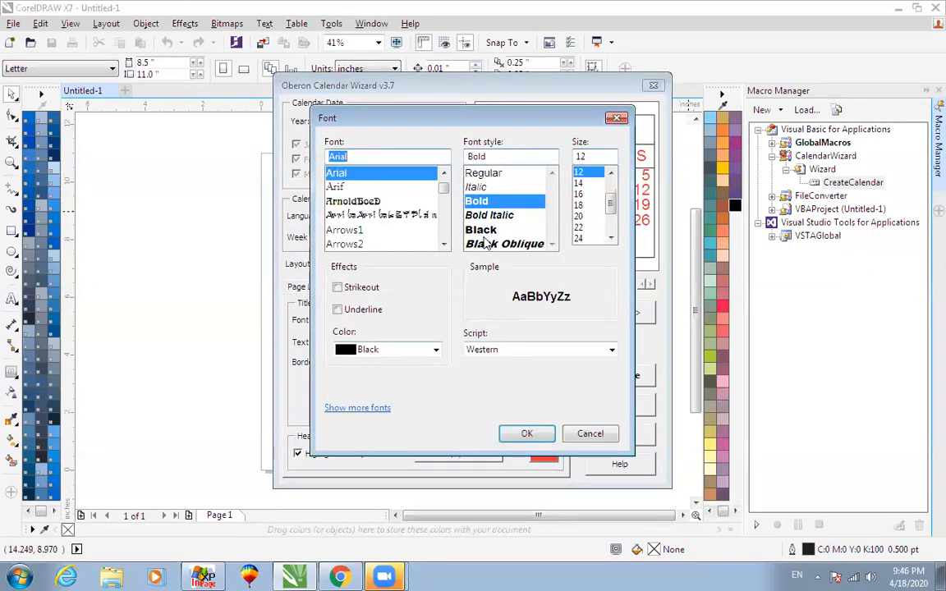
click(485, 232)
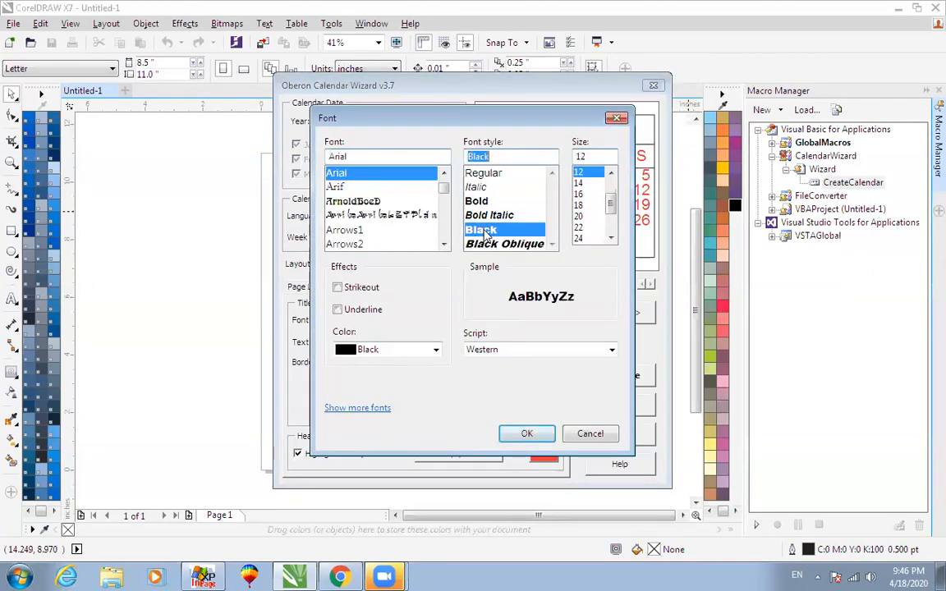
click(353, 200)
click(431, 216)
scroll(611, 205, down, 2)
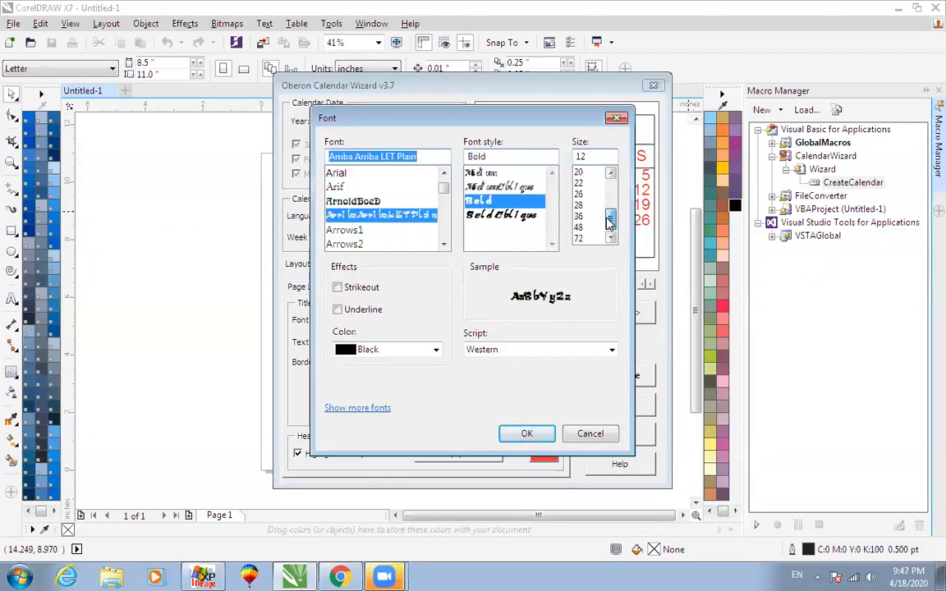
click(580, 228)
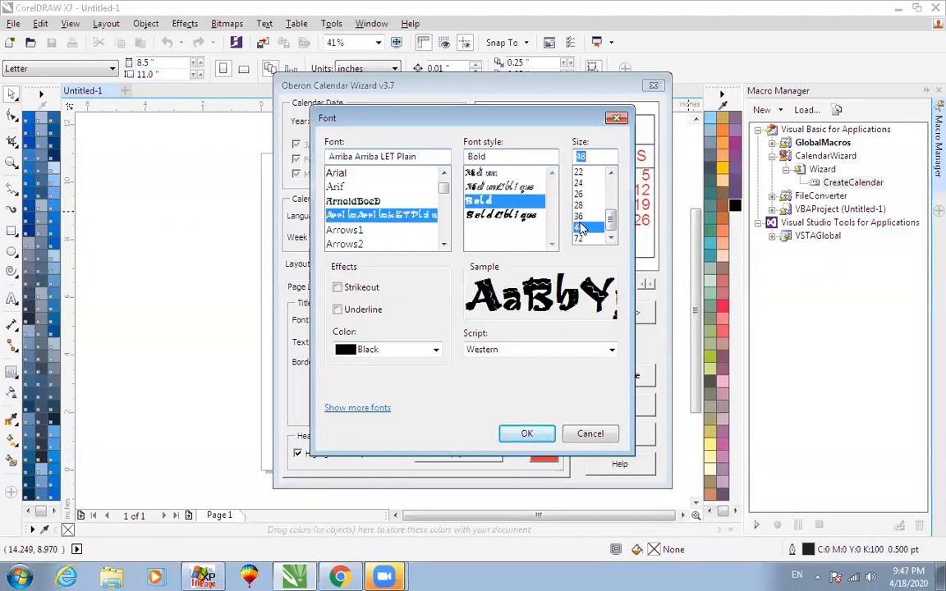
- Set the small calendar's title font to Arif in the Bold Oblique style
click(343, 231)
click(345, 202)
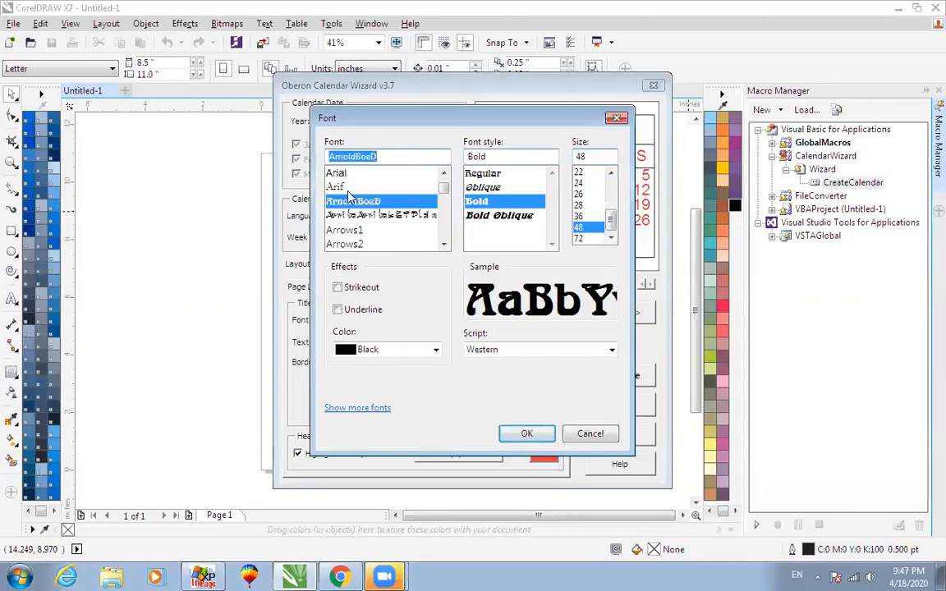
click(344, 188)
click(527, 434)
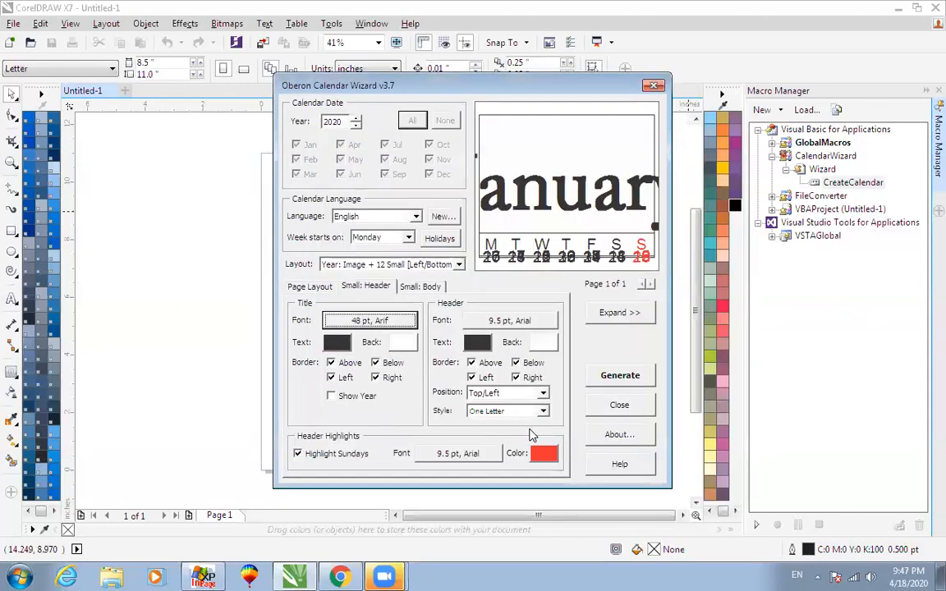
click(355, 322)
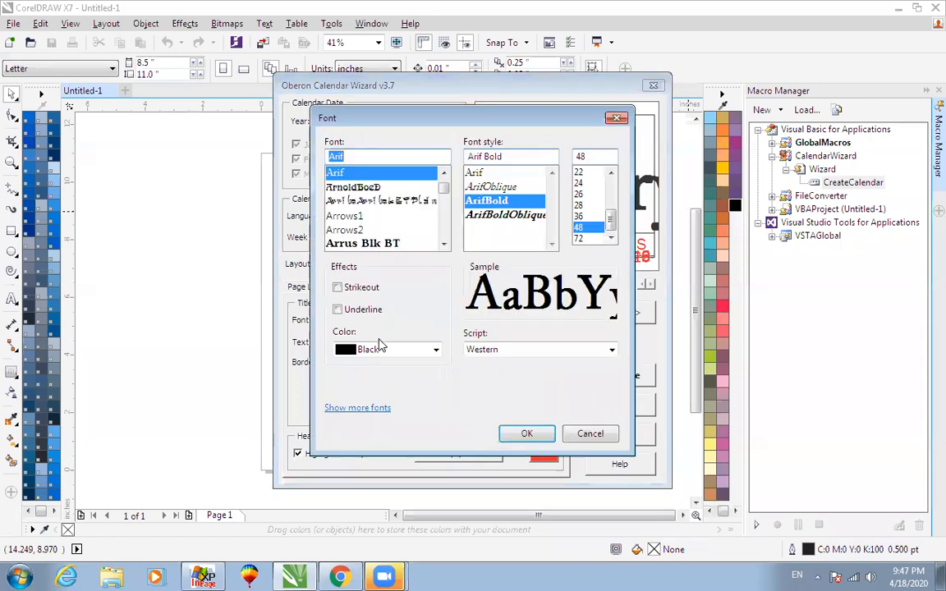
click(492, 214)
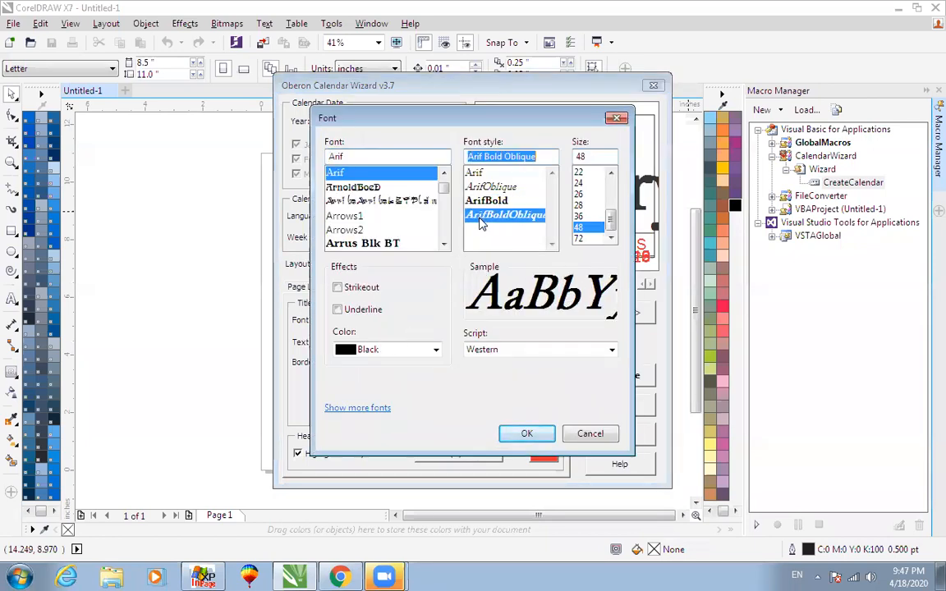
click(539, 440)
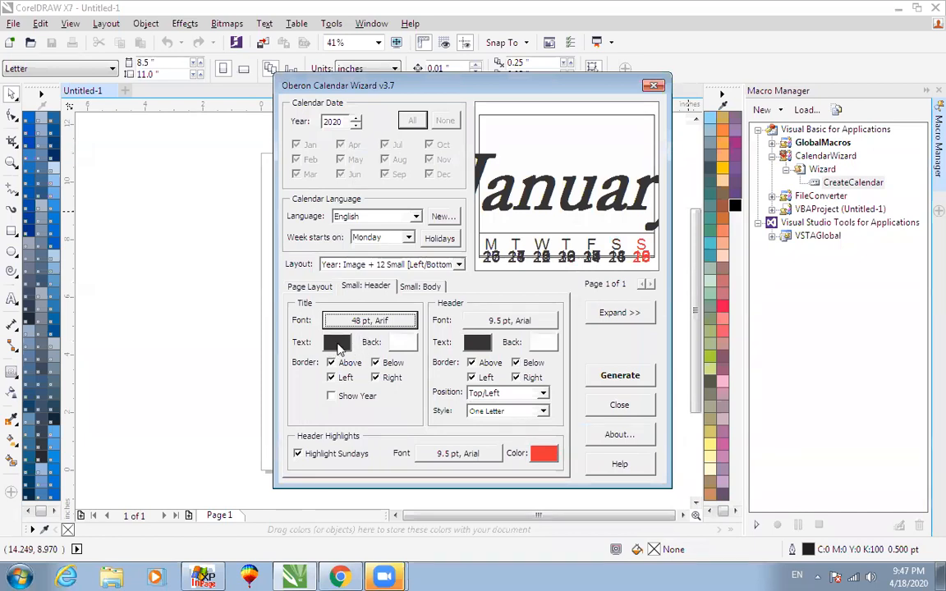
- Set the title text color to a dark shade of C58 M76 Y62 K81
click(337, 343)
click(460, 343)
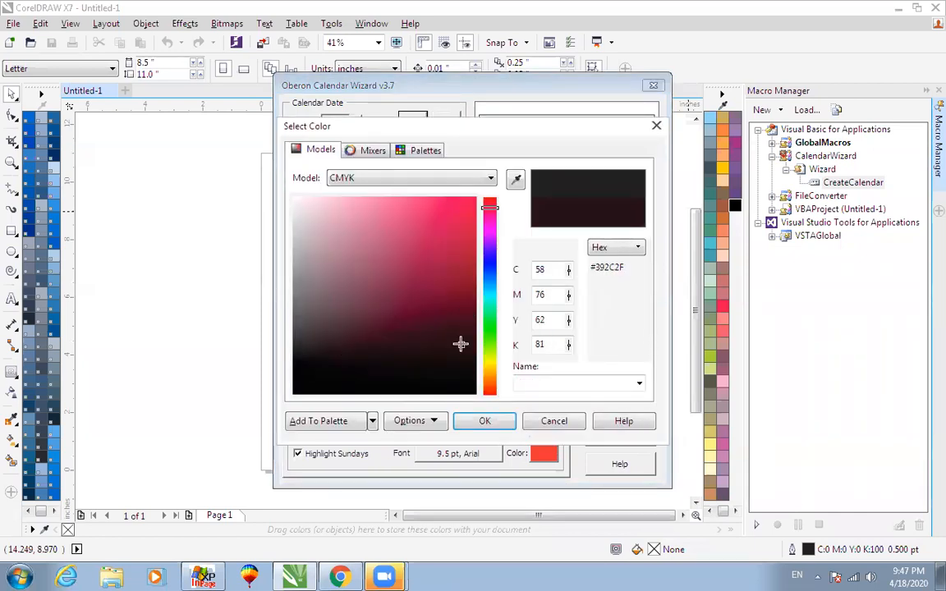
click(484, 420)
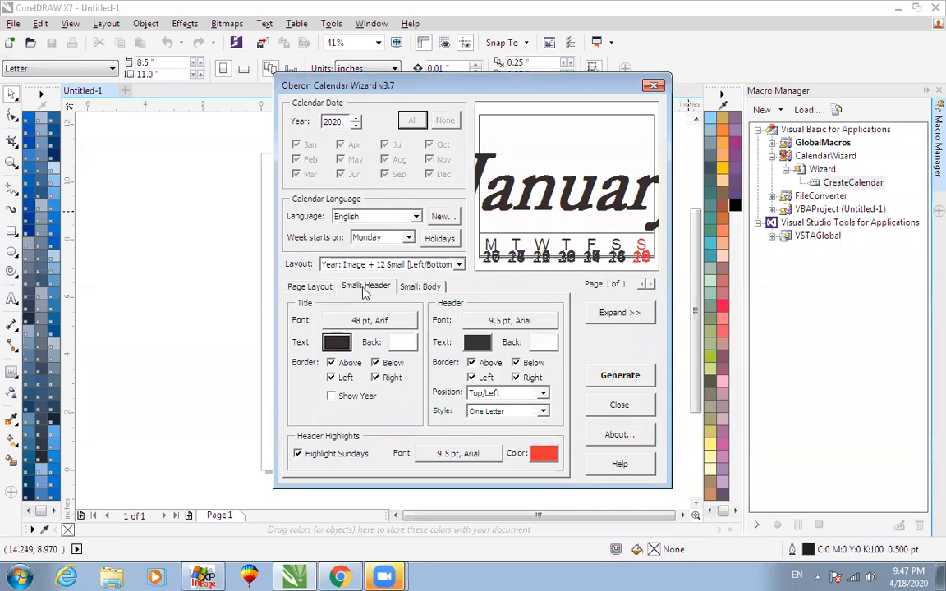
- Set the small calendar's title font size to 12 pt
click(365, 320)
click(579, 174)
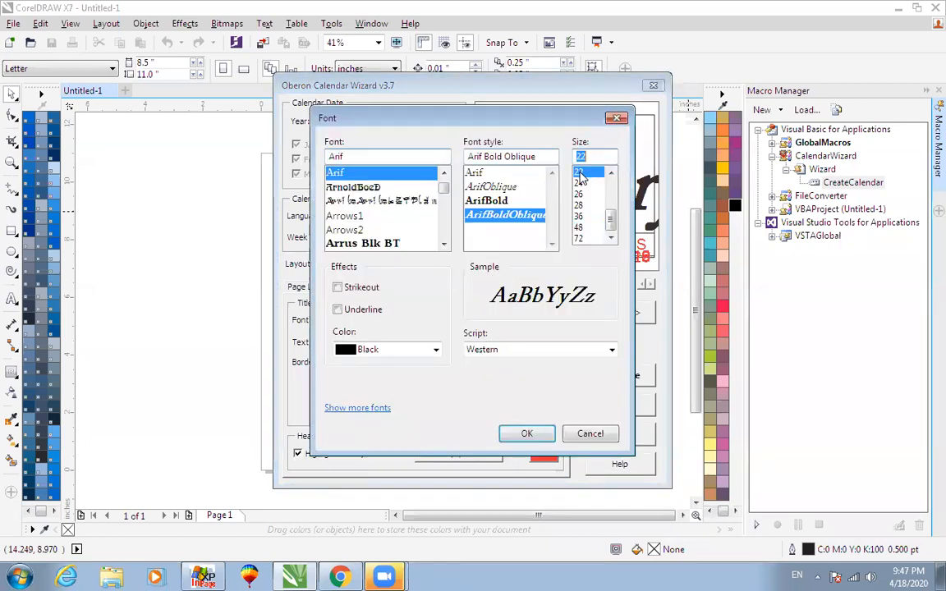
drag(611, 216, 612, 197)
click(581, 185)
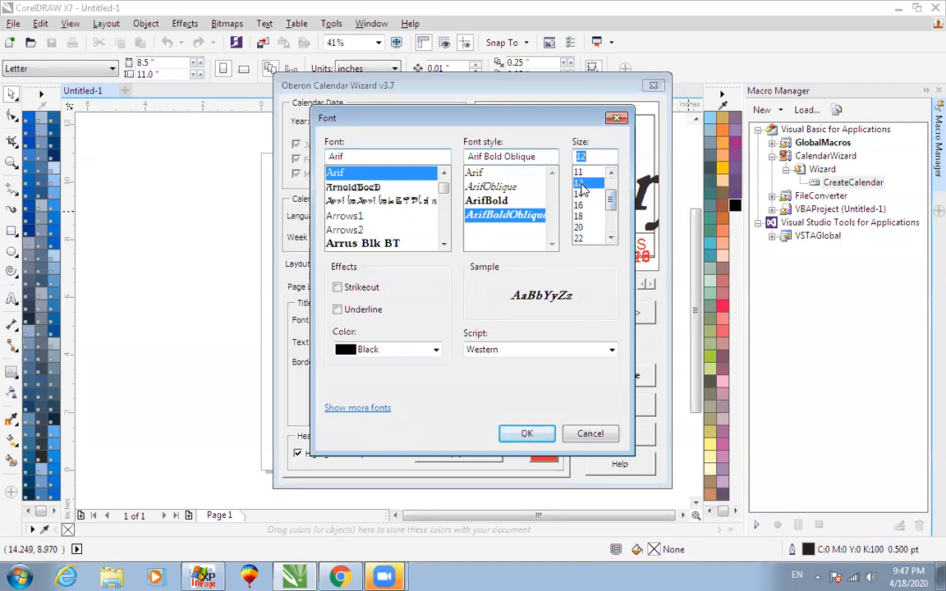
click(528, 433)
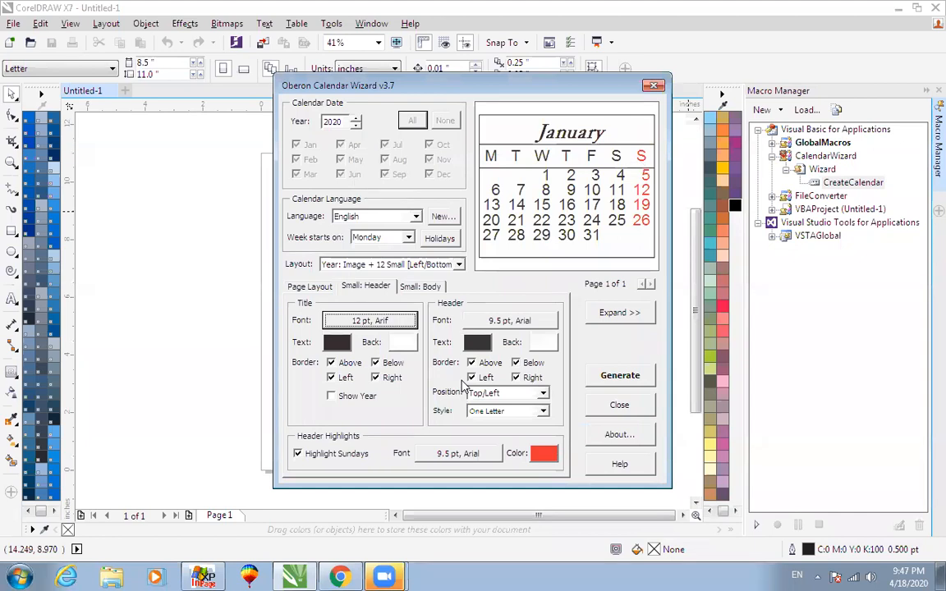
- Set the Sunday header highlight color to a dark brown of C56 M76 Y67 K82
click(542, 454)
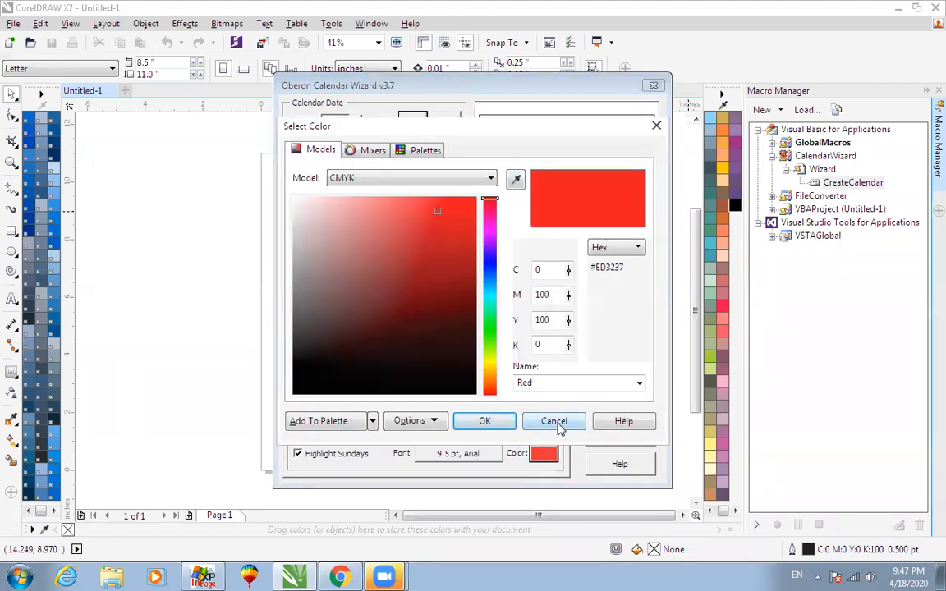
click(558, 424)
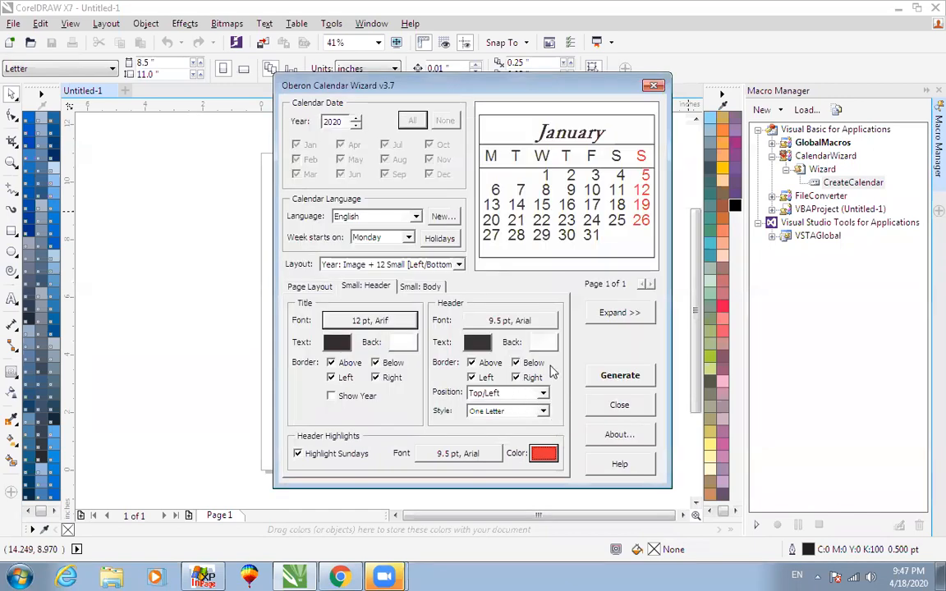
click(542, 454)
click(446, 346)
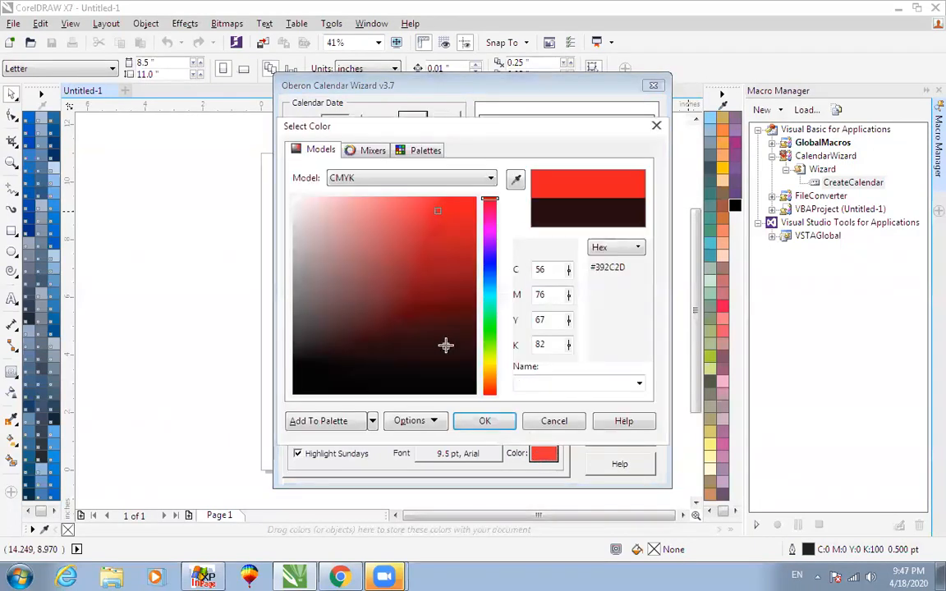
click(476, 421)
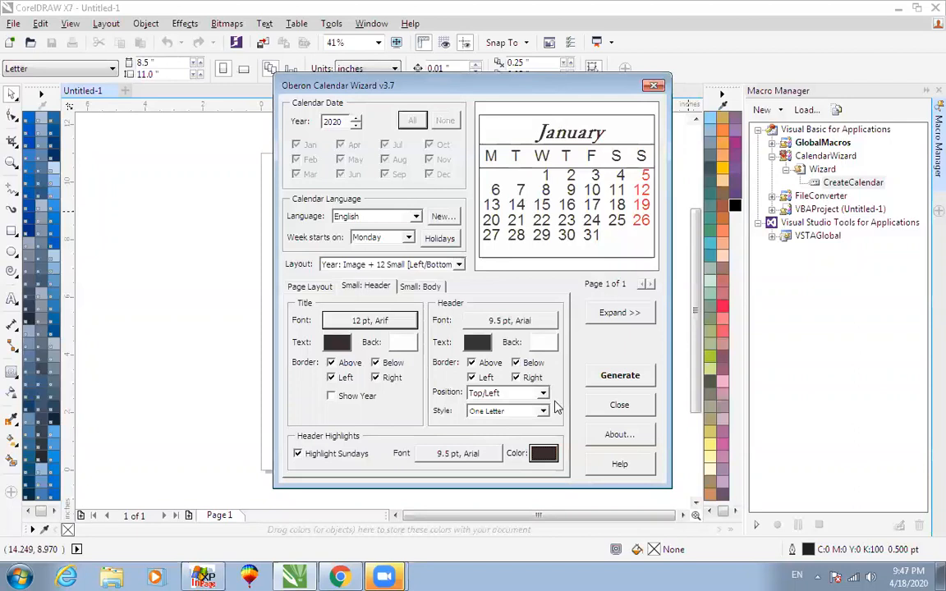
- Set the Sunday header highlight color to dark blue
click(543, 453)
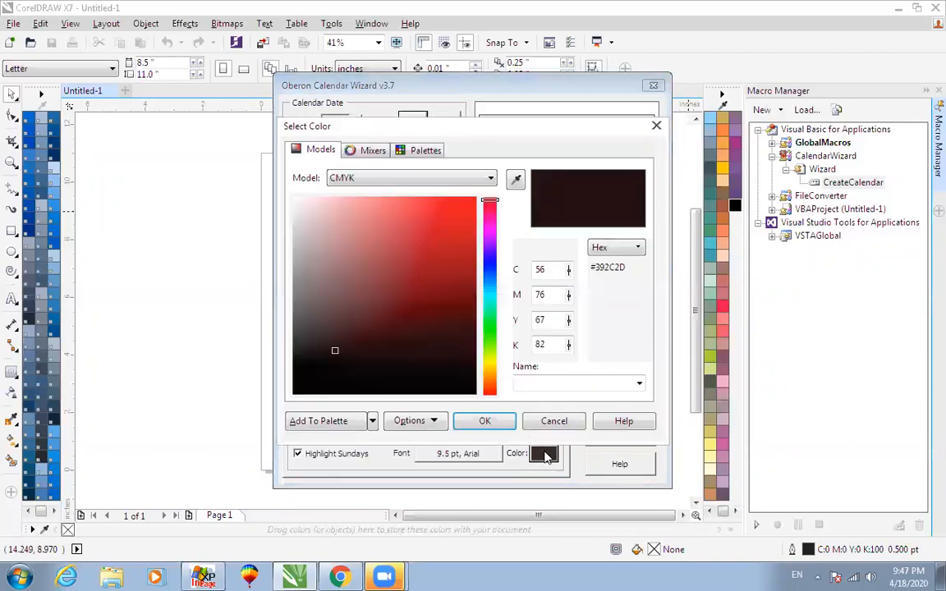
click(487, 265)
click(462, 295)
click(488, 424)
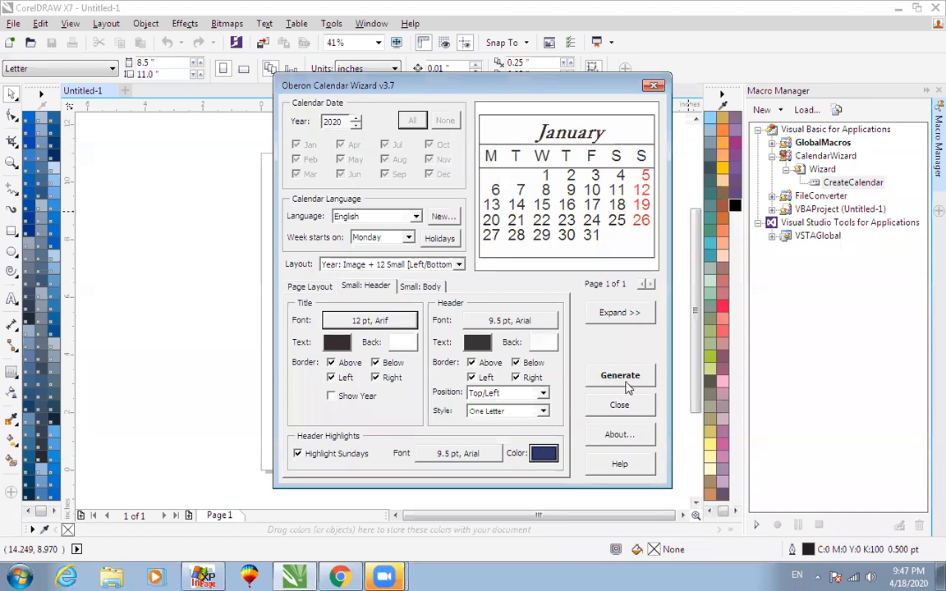
- Generate the 2020 calendar in the current document and close the calendar wizard
click(622, 376)
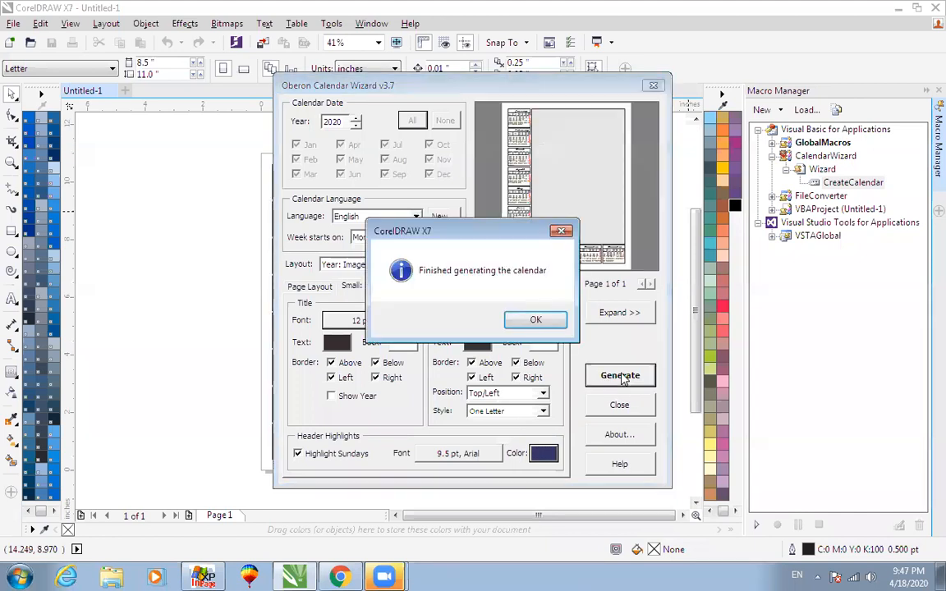
click(537, 320)
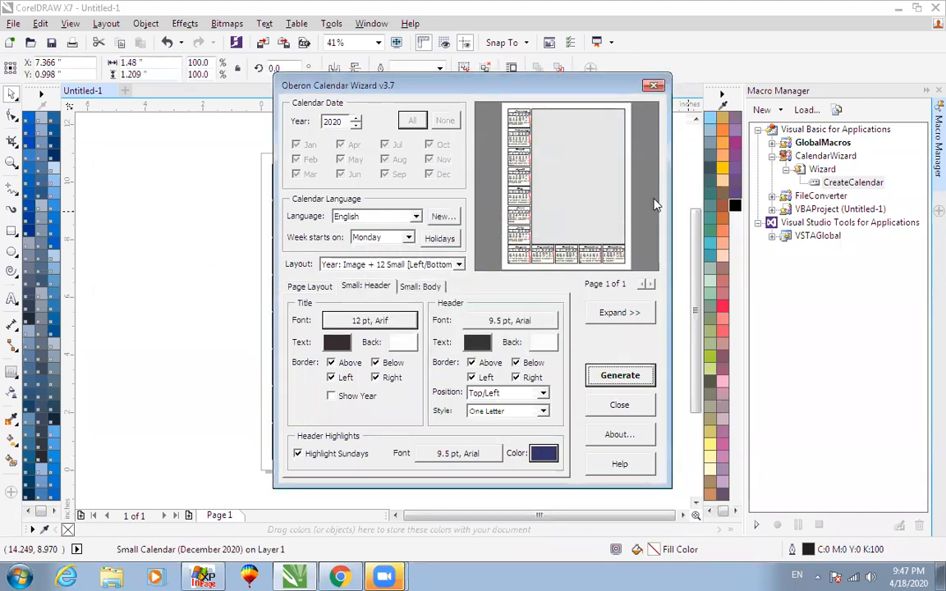
click(619, 406)
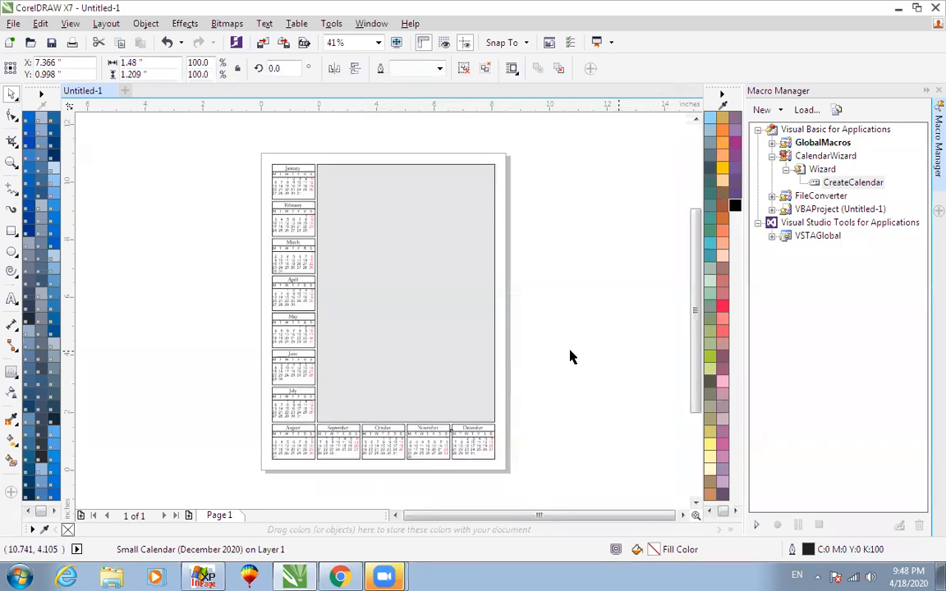
click(536, 363)
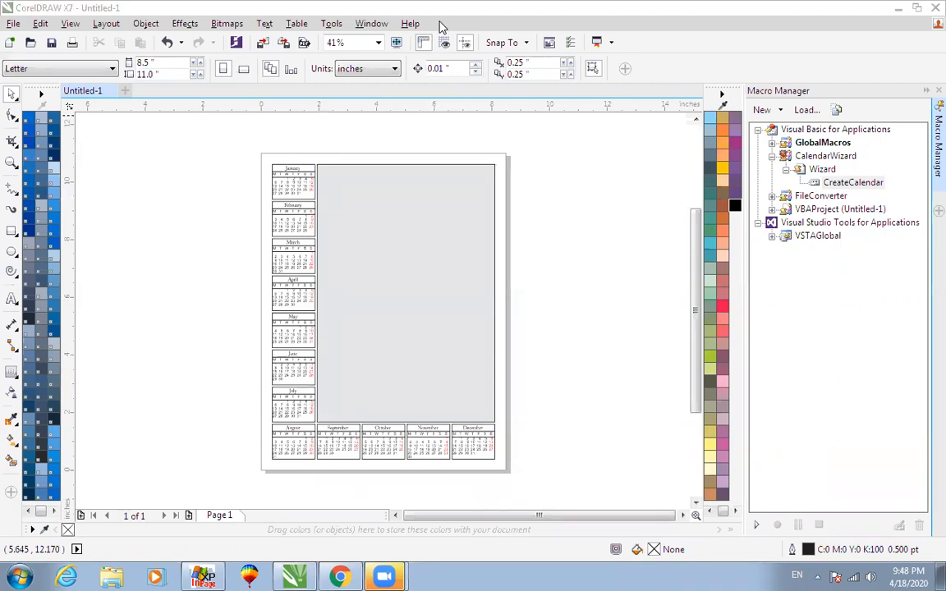
- Ungroup the January calendar into separate objects
key(shift+F4)
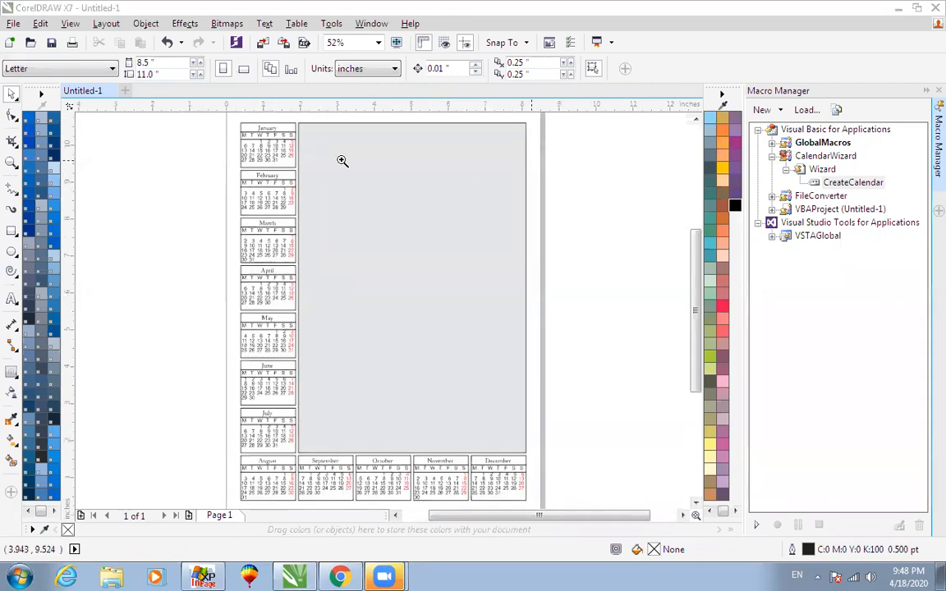
drag(222, 126, 349, 197)
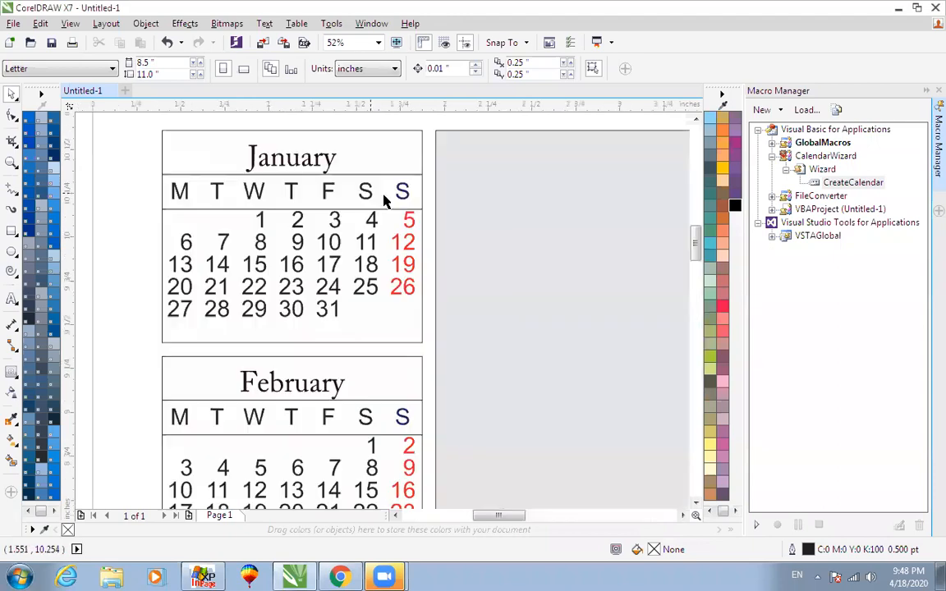
click(297, 165)
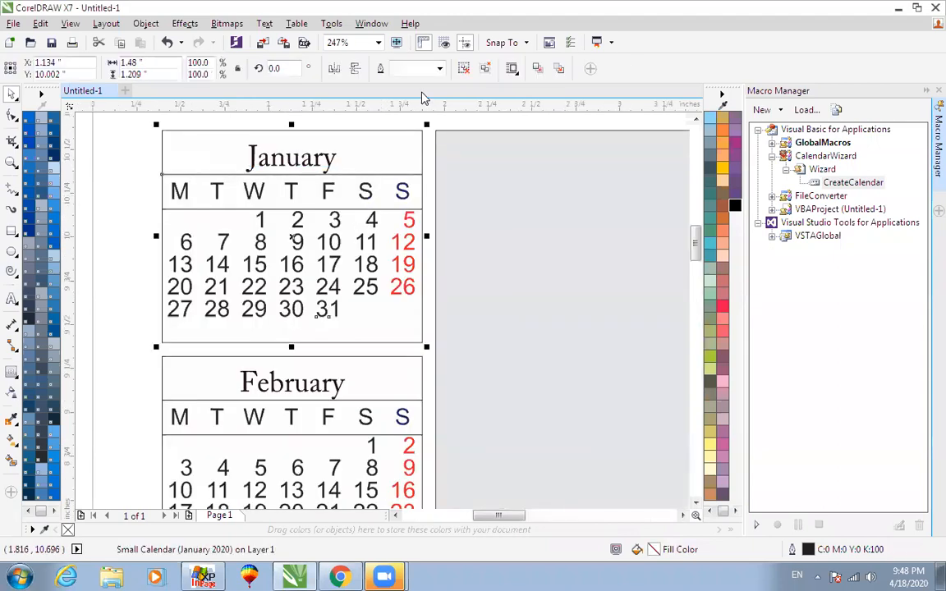
click(465, 69)
click(433, 285)
- Compare the grouped February calendar with January's separate date, title and weekday texts by selecting them one at a time
click(402, 419)
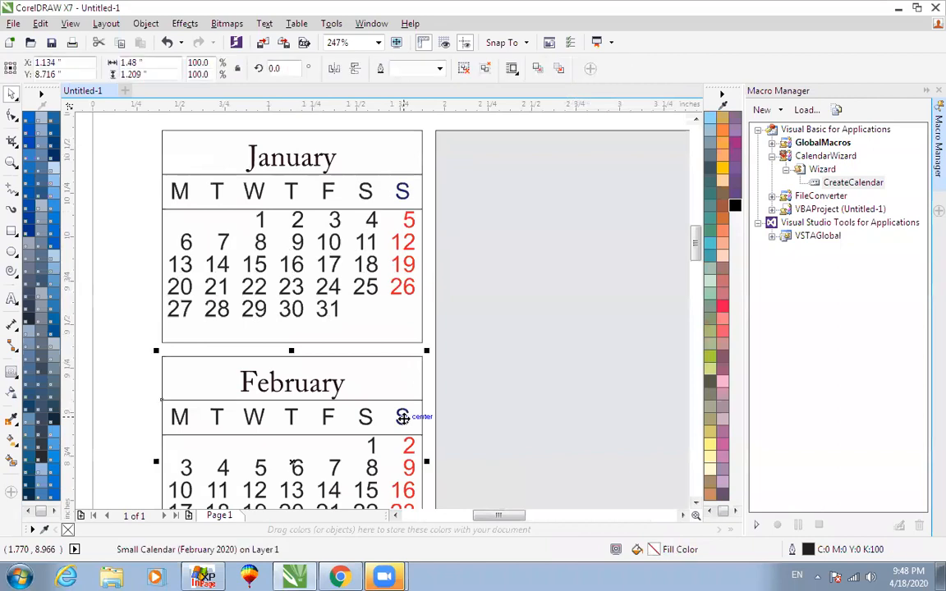
key(Escape)
click(408, 244)
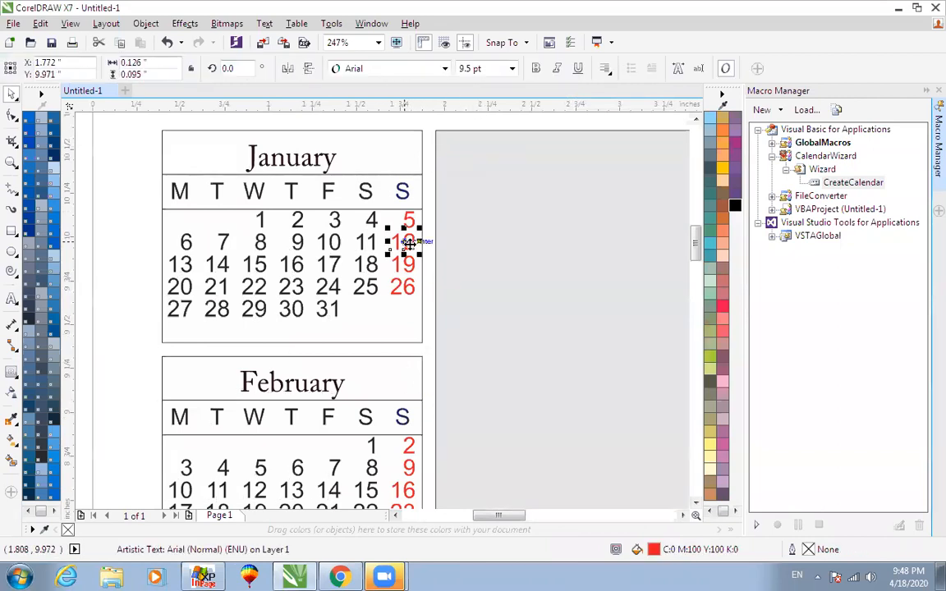
click(291, 160)
click(331, 192)
click(370, 196)
scroll(371, 196, down, 1)
key(F4)
key(F2)
drag(211, 205, 359, 294)
scroll(373, 298, down, 1)
key(F4)
click(411, 465)
scroll(483, 386, down, 2)
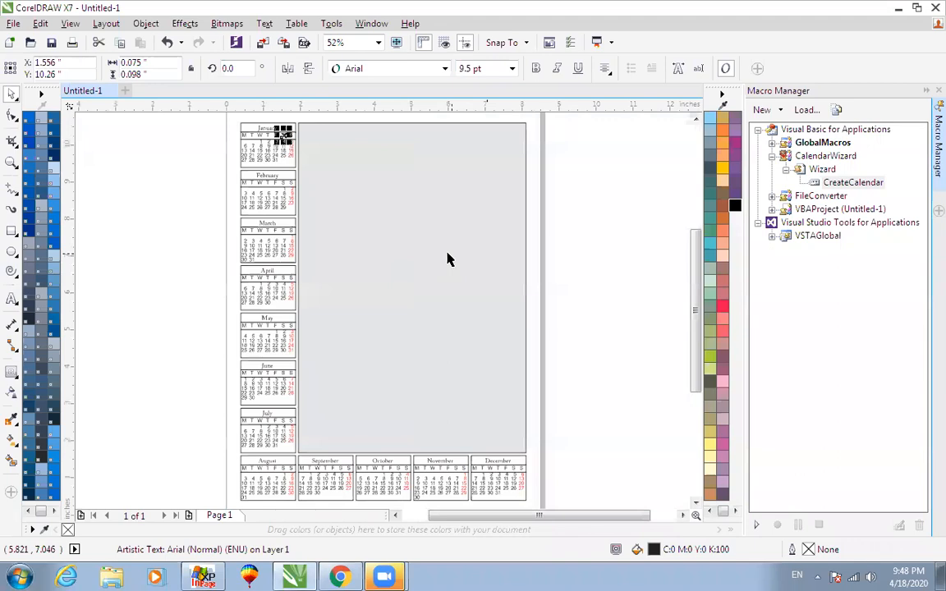
- Try moving the gray image placeholder rectangle off the page to the right, and undo the move
drag(447, 258, 573, 277)
key(ctrl+z)
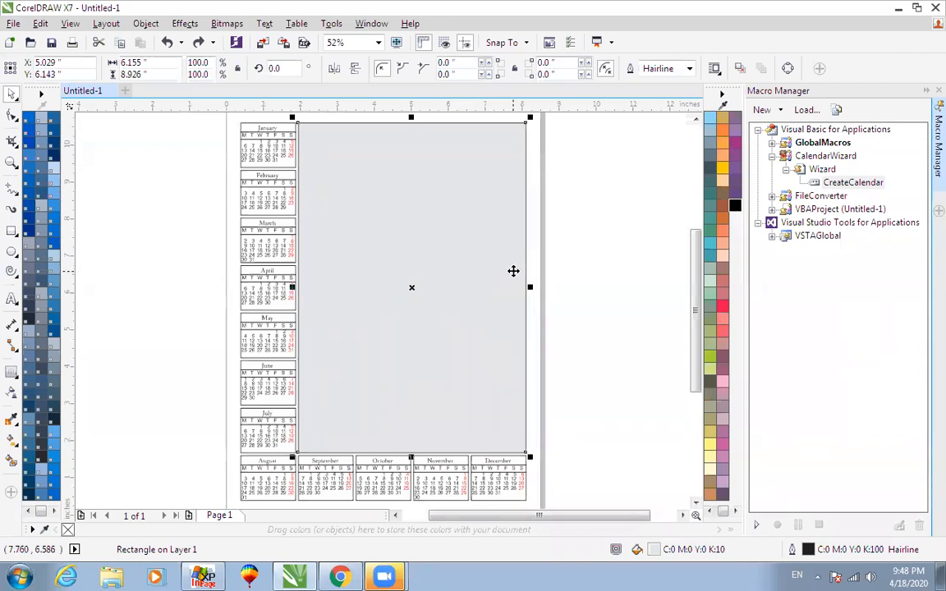
click(564, 262)
- Examine the November and December calendars up close at the page's lower right corner
scroll(564, 262, down, 2)
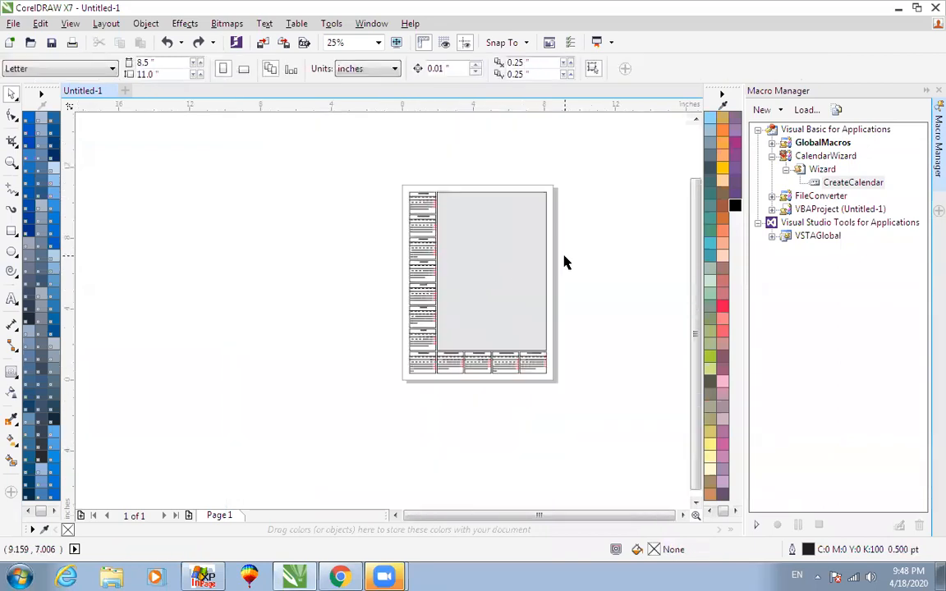
drag(544, 189, 571, 401)
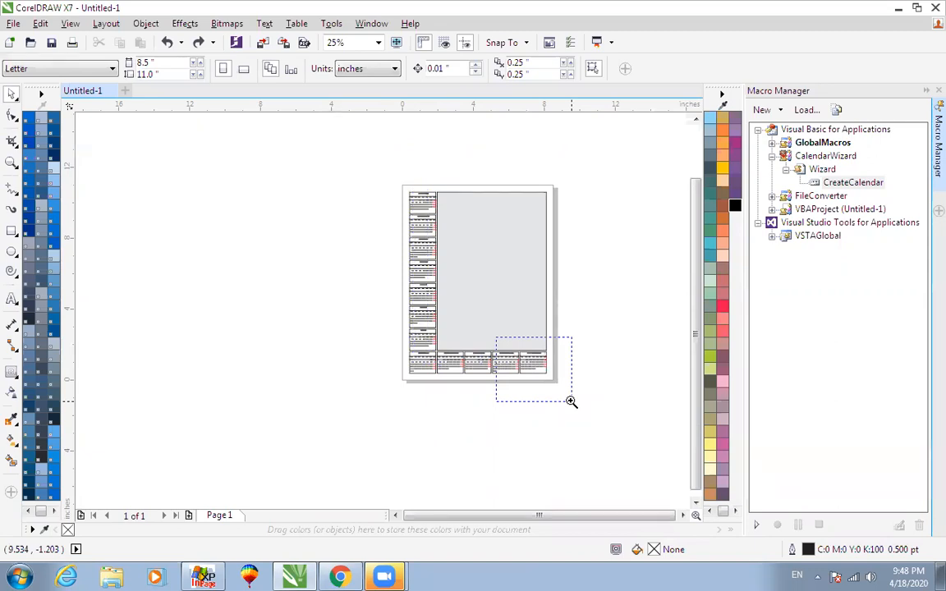
drag(572, 401, 571, 401)
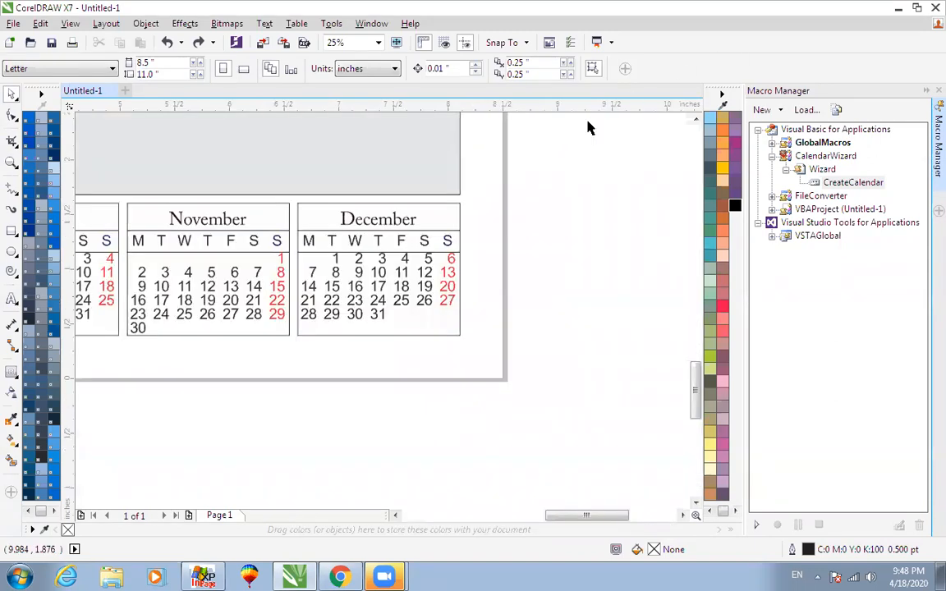
- Examine the December calendar's weekday letters and dates up close, including the Sunday column
drag(416, 205, 449, 211)
key(F2)
drag(401, 242, 479, 323)
key(Escape)
drag(376, 194, 465, 295)
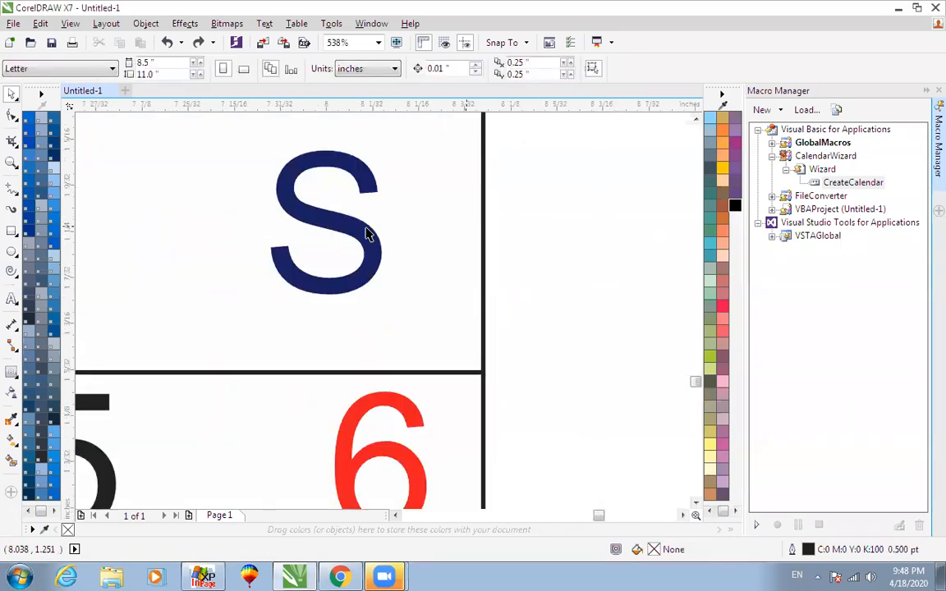
right_click(365, 259)
right_click(362, 259)
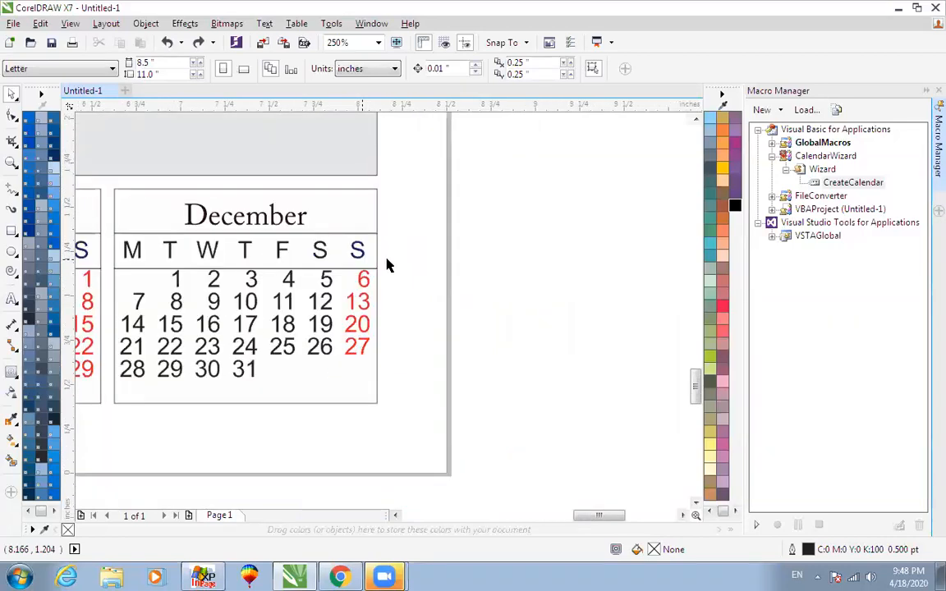
drag(279, 197, 429, 399)
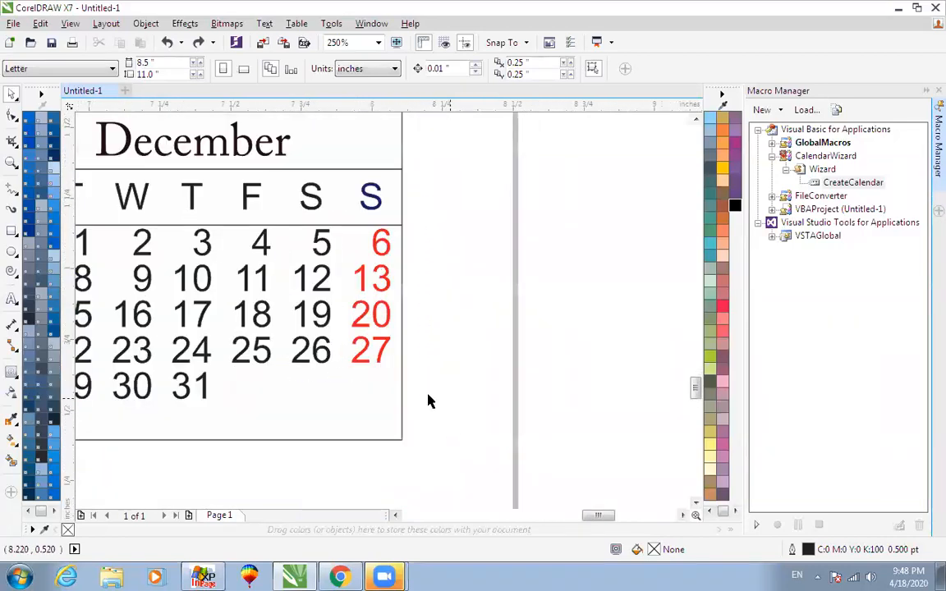
right_click(428, 399)
- Select the Thursday letter T inside December's grouped weekday row to check its font and fill color
click(385, 332)
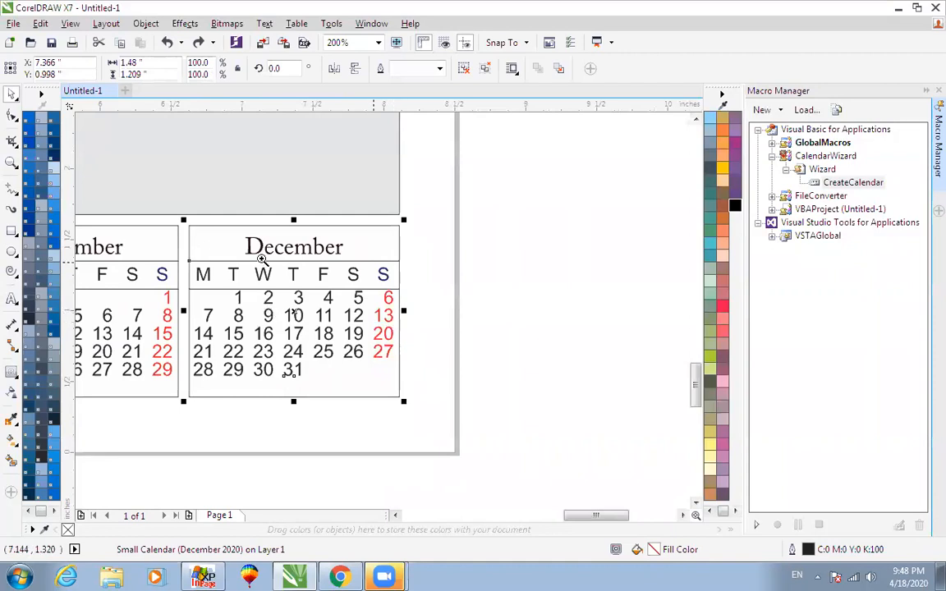
scroll(304, 275, up, 3)
key(z)
drag(274, 177, 386, 283)
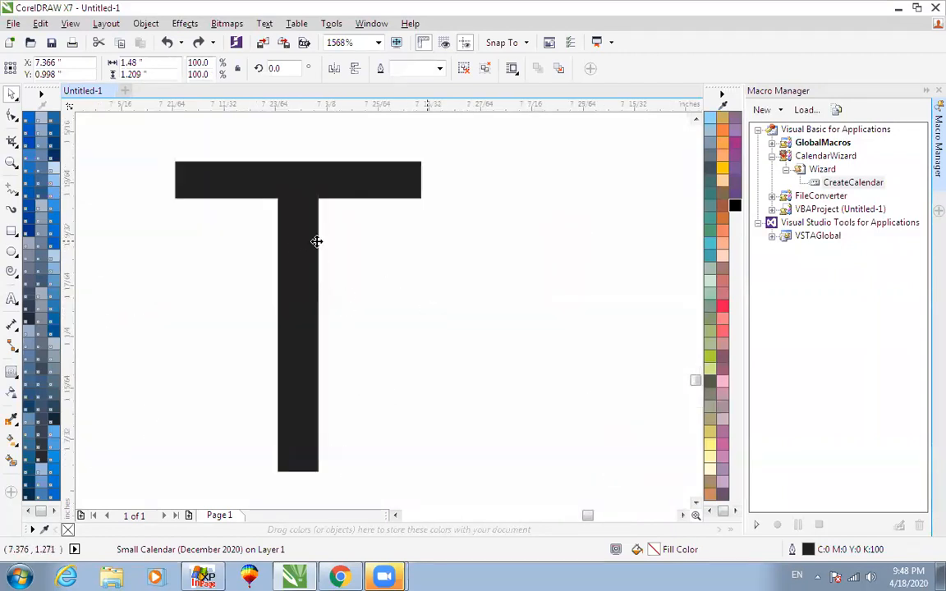
ctrl+click(305, 205)
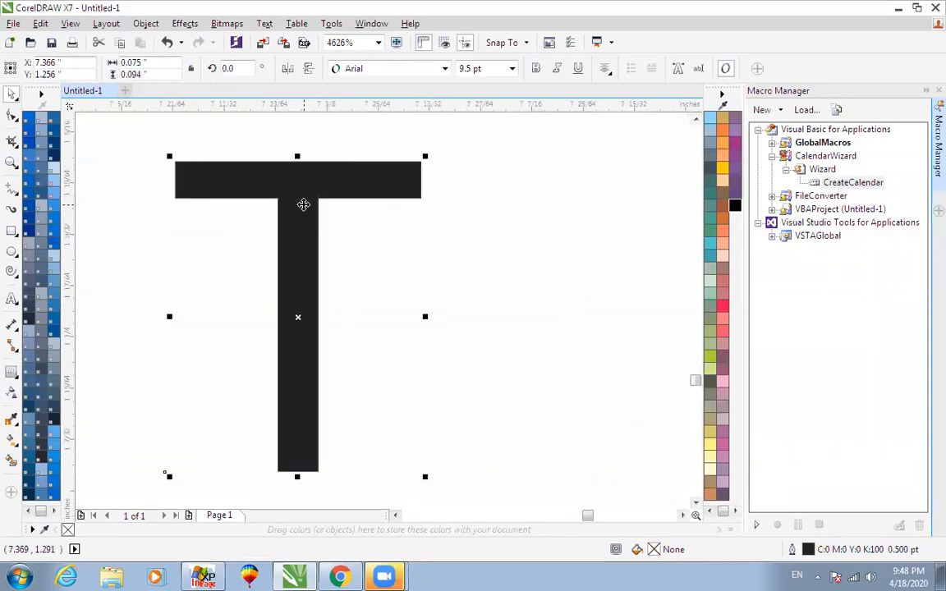
scroll(303, 204, down, 2)
key(shift+F4)
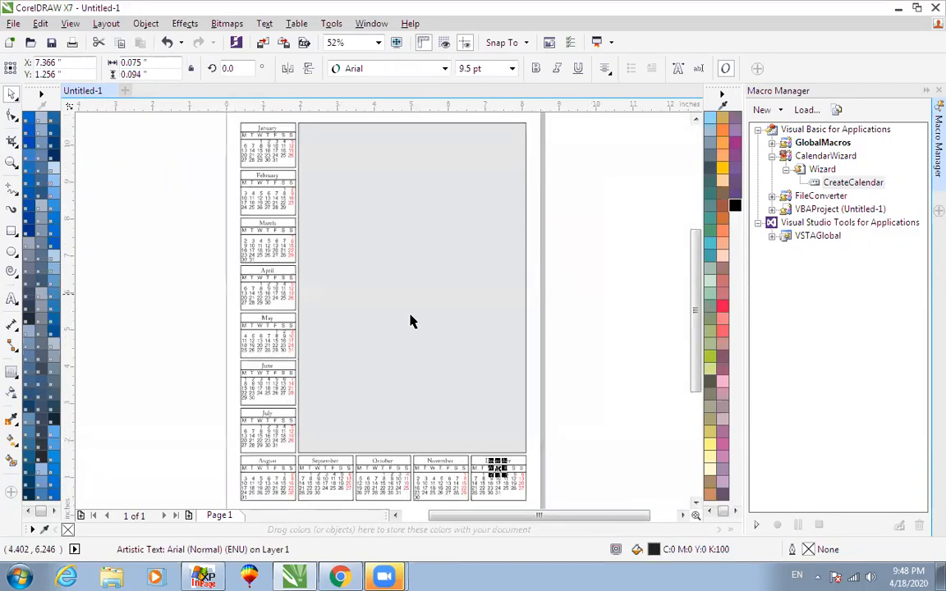
drag(446, 413, 563, 493)
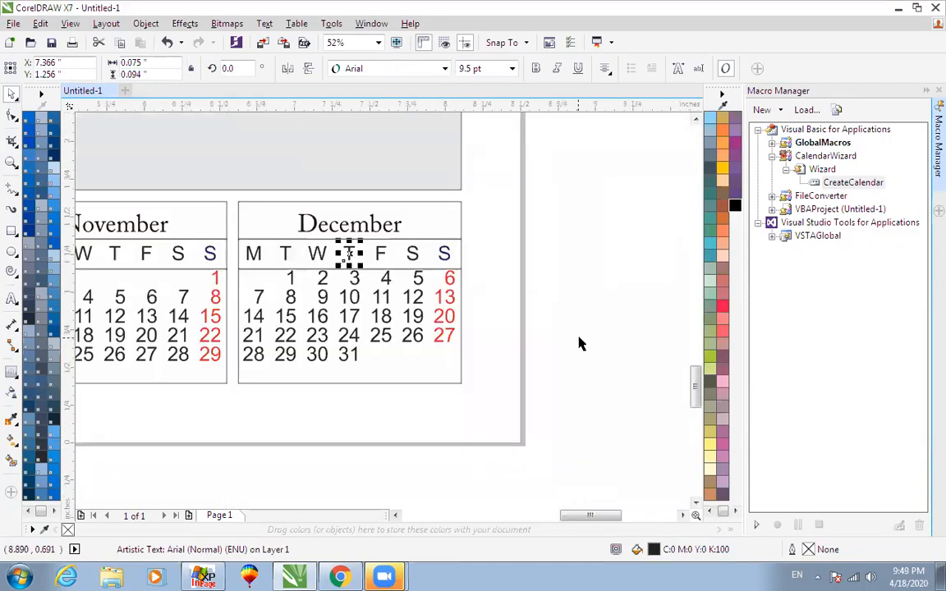
double_click(817, 182)
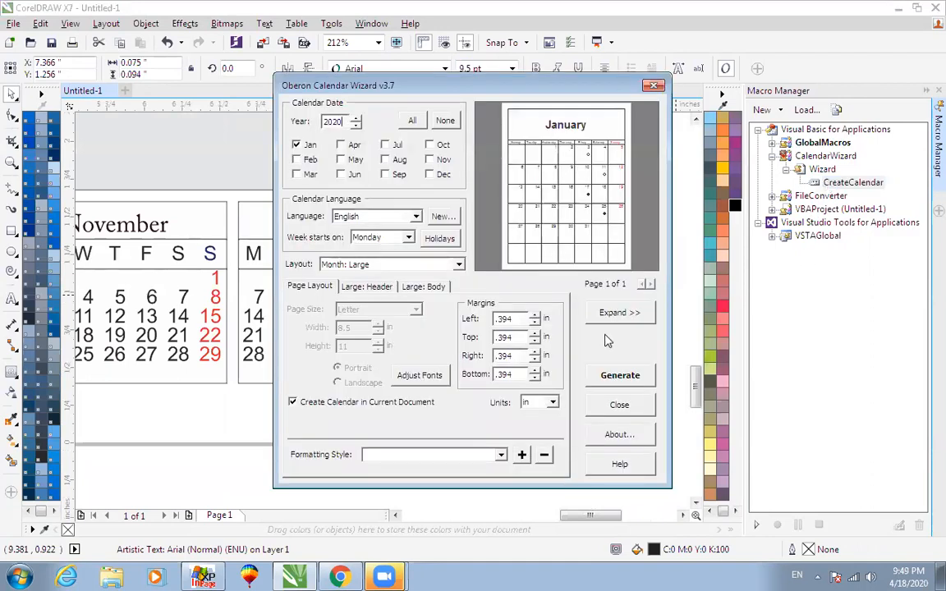
click(623, 405)
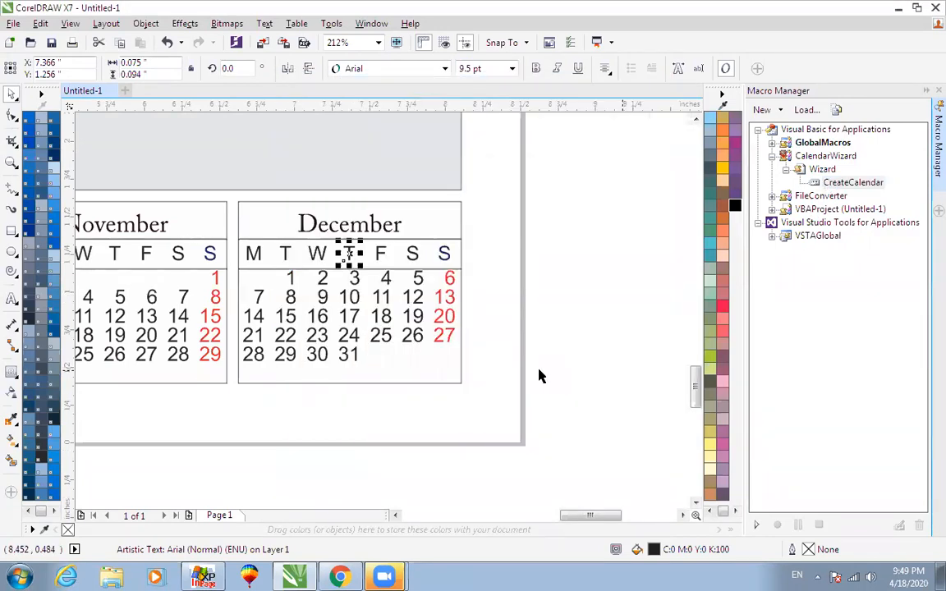
scroll(550, 369, down, 4)
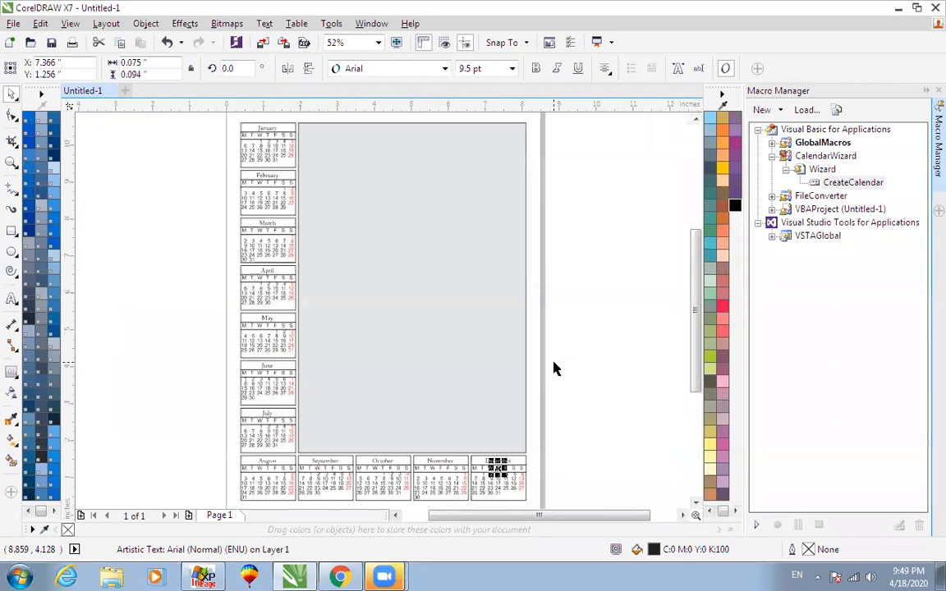
- Select the Sunday letter in September's weekday row and check its CMYK fill values without changing them
scroll(308, 447, up, 4)
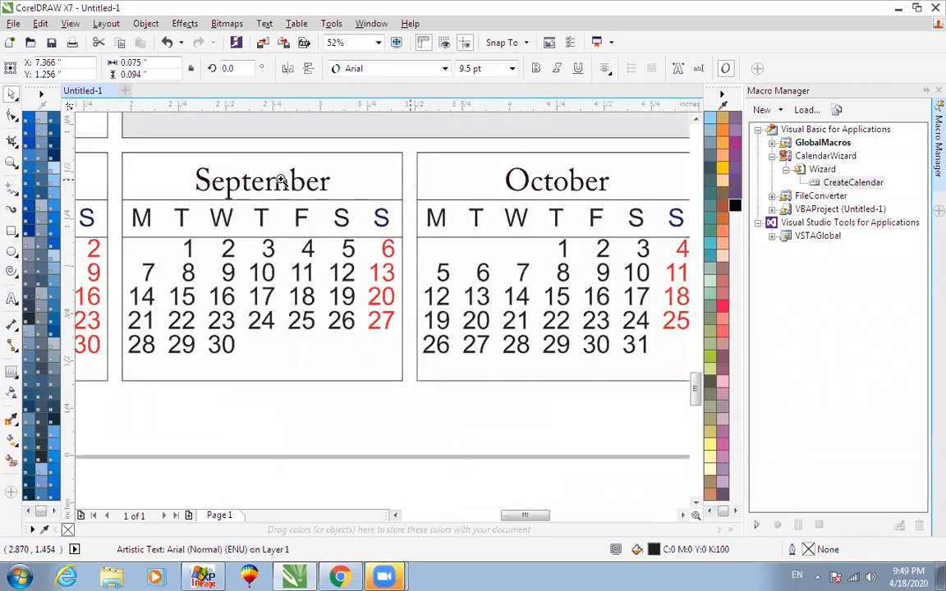
scroll(384, 229, up, 3)
click(443, 353)
key(Escape)
ctrl+click(380, 205)
key(z)
drag(317, 152, 490, 312)
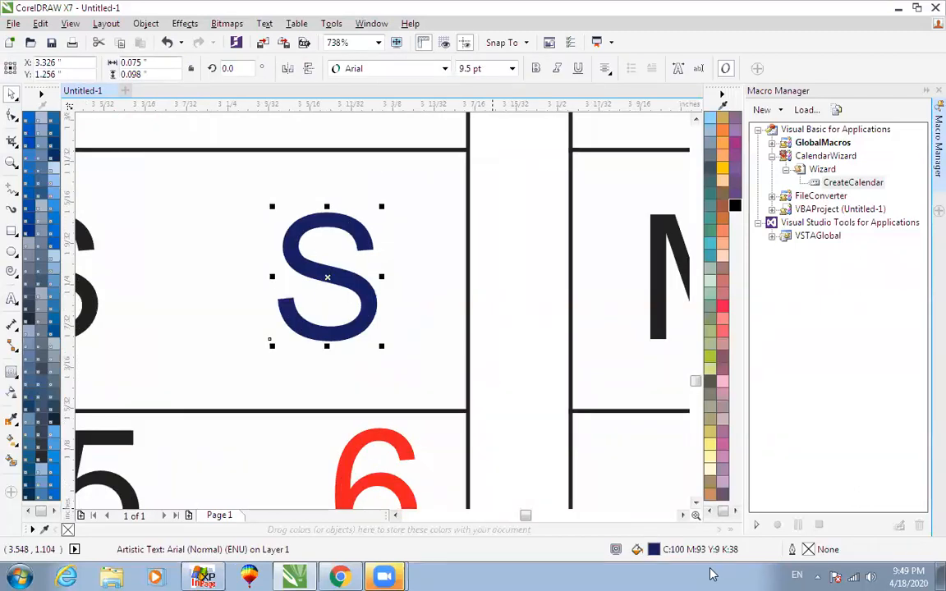
key(shift+F11)
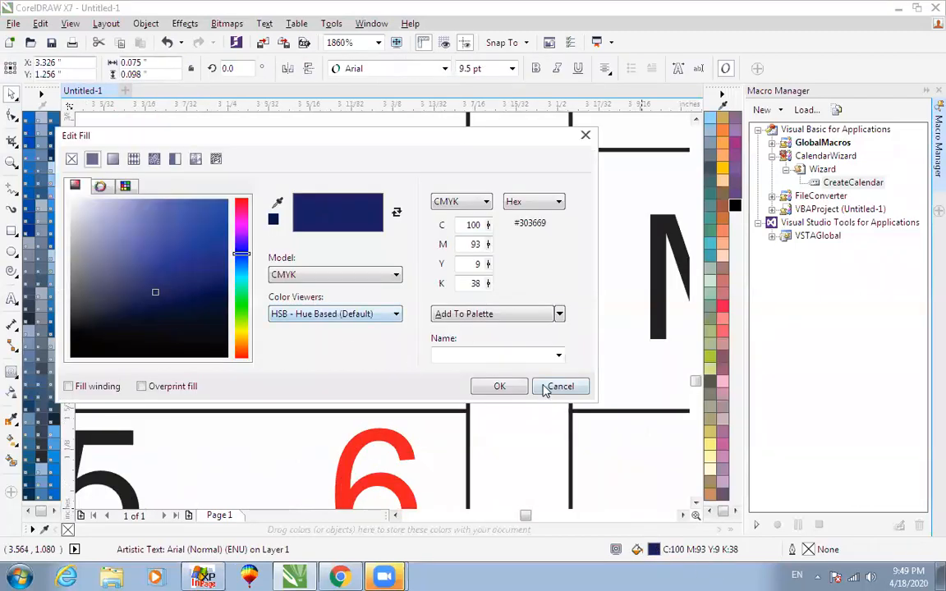
click(544, 389)
- Select September's Sunday date 6 and check its fill color values without changing them
click(390, 452)
double_click(653, 549)
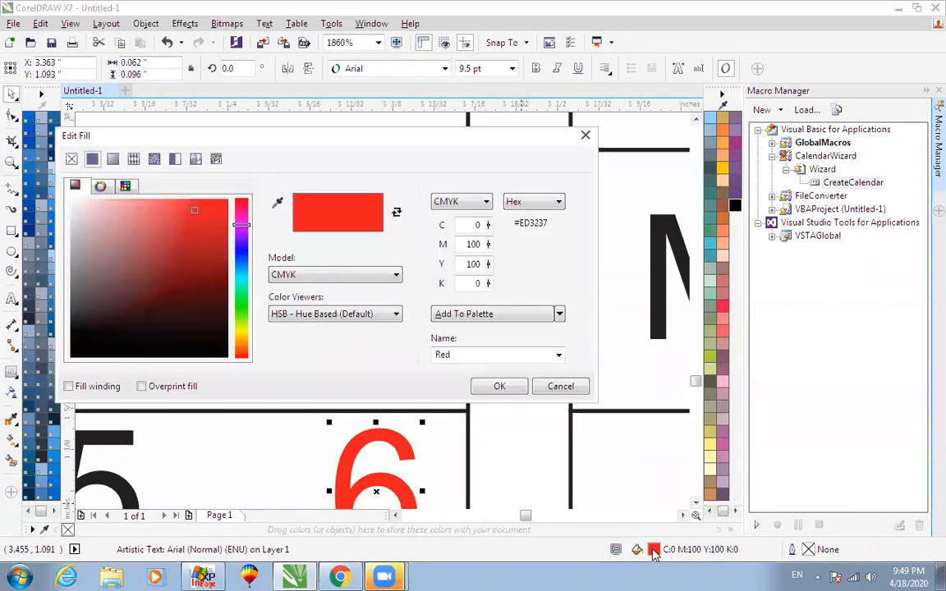
click(559, 387)
scroll(563, 393, down, 5)
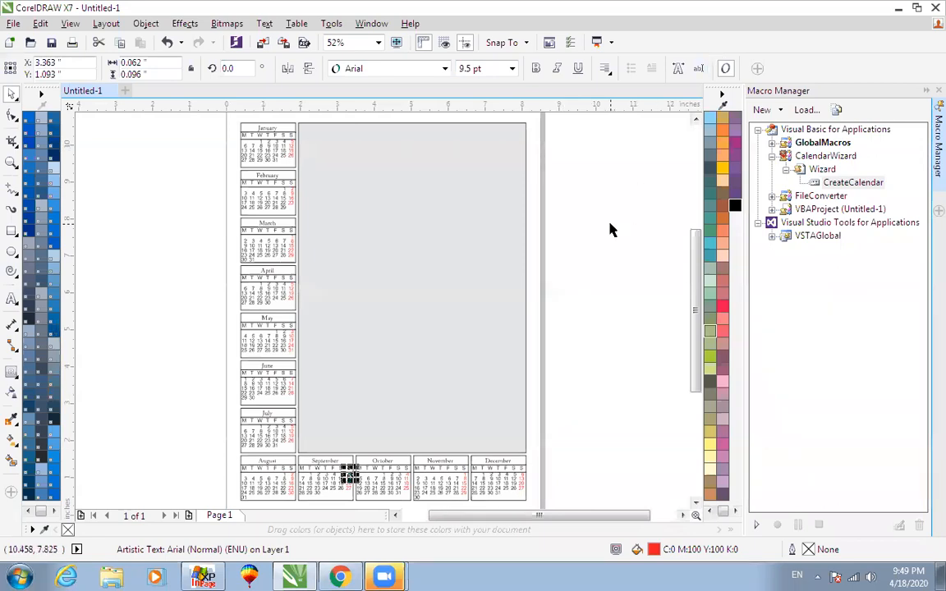
- Try moving the gray placeholder rectangle to the right within the calendar page, and undo the move
click(606, 251)
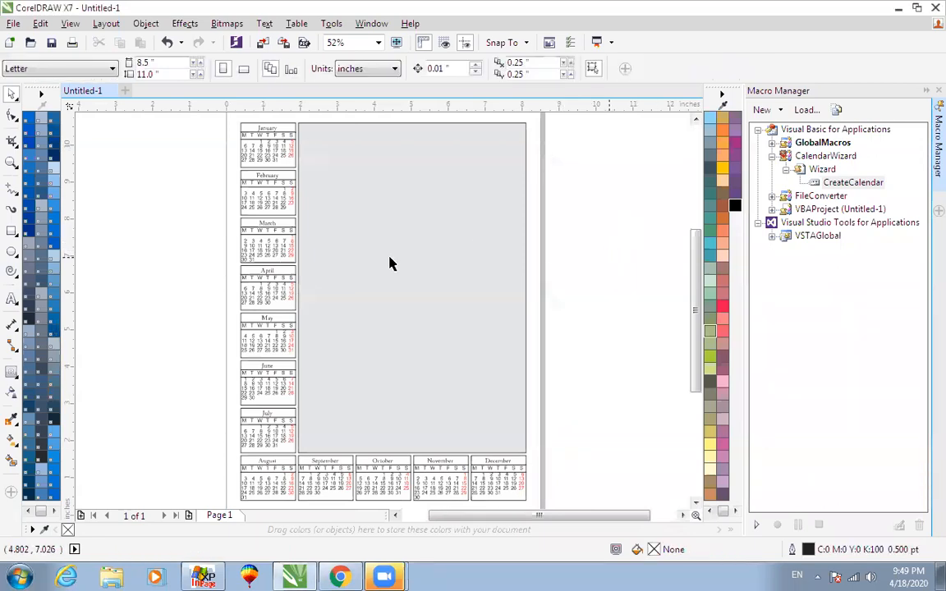
drag(391, 262, 504, 254)
key(ctrl+z)
click(618, 238)
scroll(453, 213, down, 2)
drag(385, 148, 550, 322)
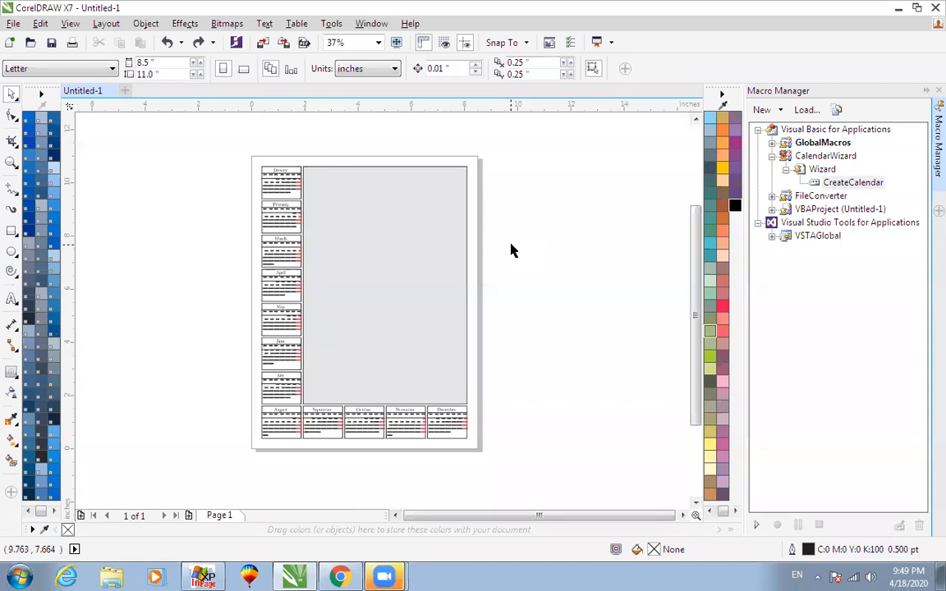
click(433, 258)
click(483, 255)
click(426, 263)
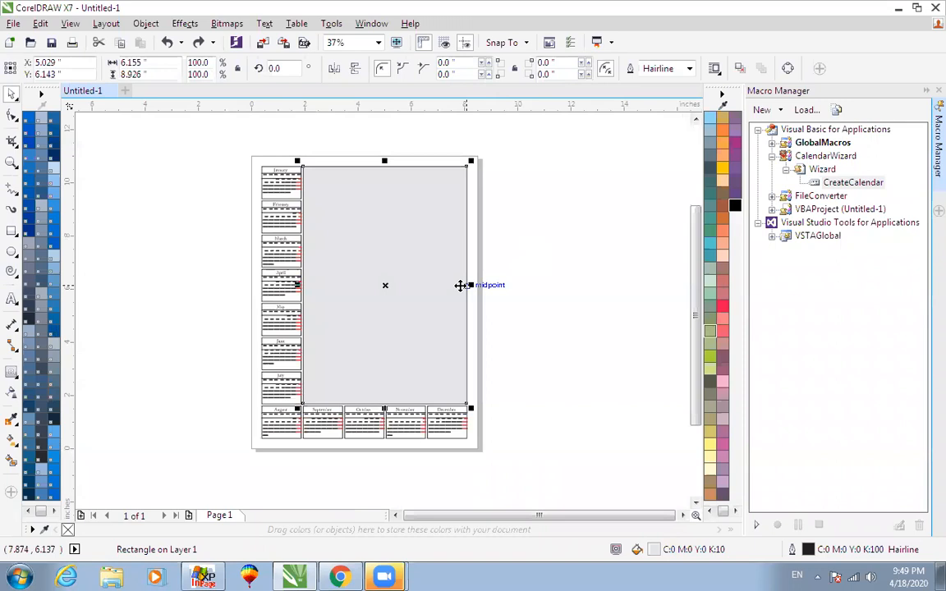
click(556, 144)
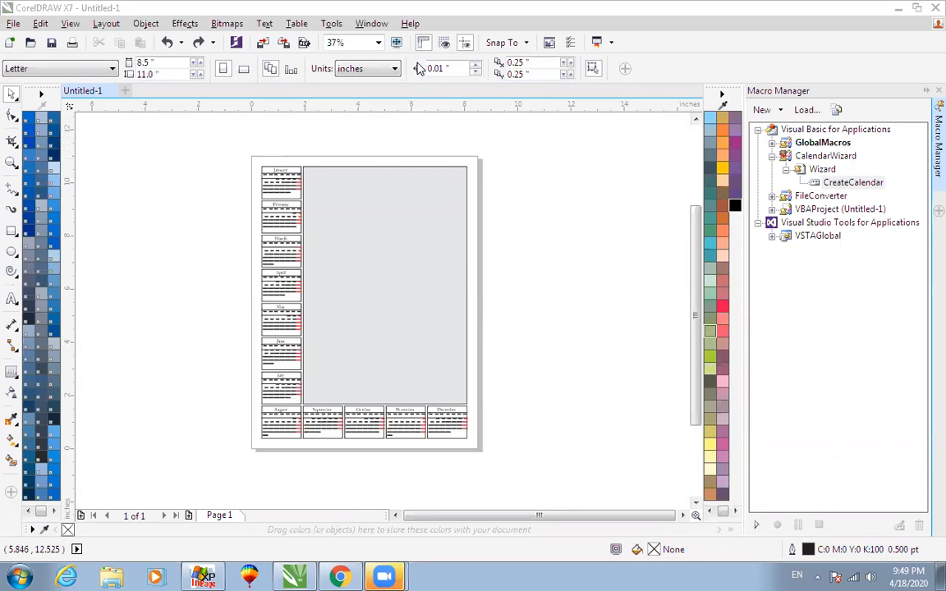
- Delete the entire calendar, including the placeholder rectangle, from the page
drag(486, 144, 205, 485)
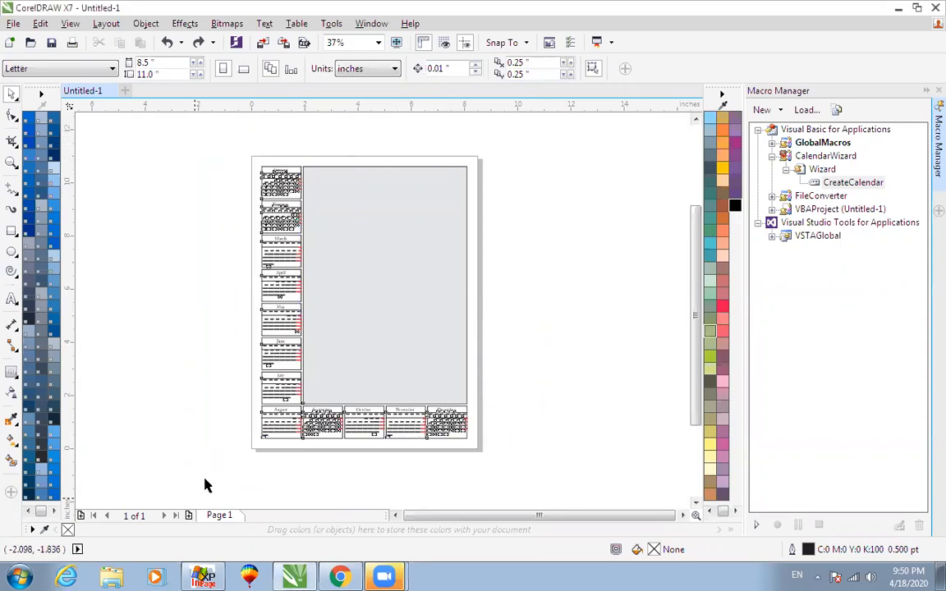
key(Delete)
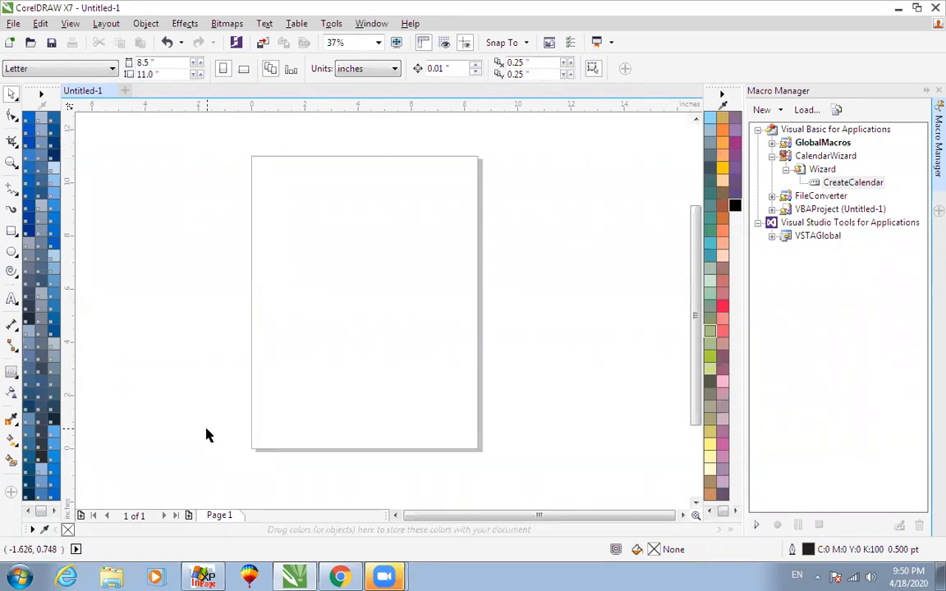
- Draw a wide rectangle across the upper part of the page and stretch it to about 7.45 by 1.23 inches
click(12, 233)
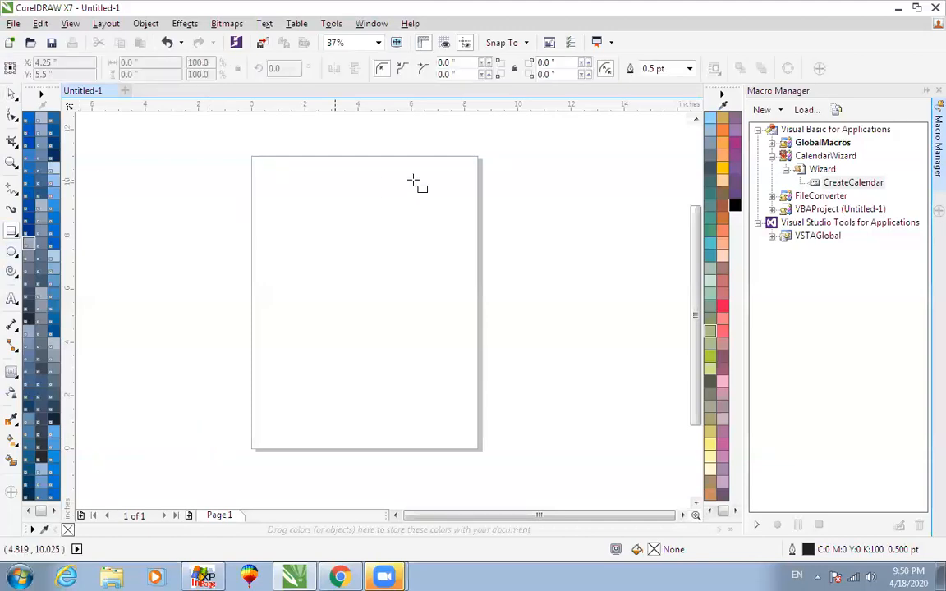
drag(283, 204, 450, 235)
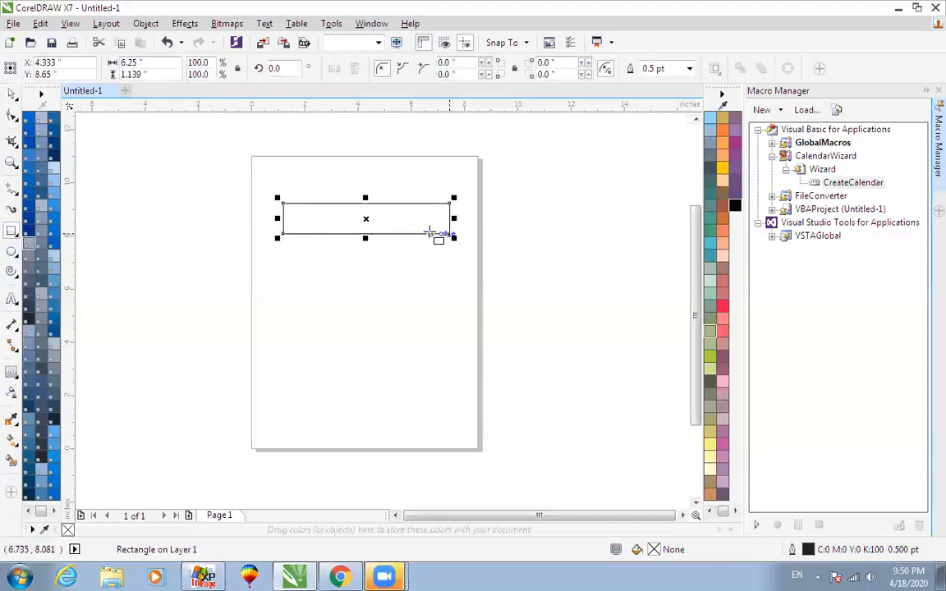
click(939, 90)
drag(378, 238, 362, 245)
scroll(497, 182, up, 2)
drag(614, 252, 653, 253)
scroll(655, 259, down, 2)
scroll(655, 259, up, 2)
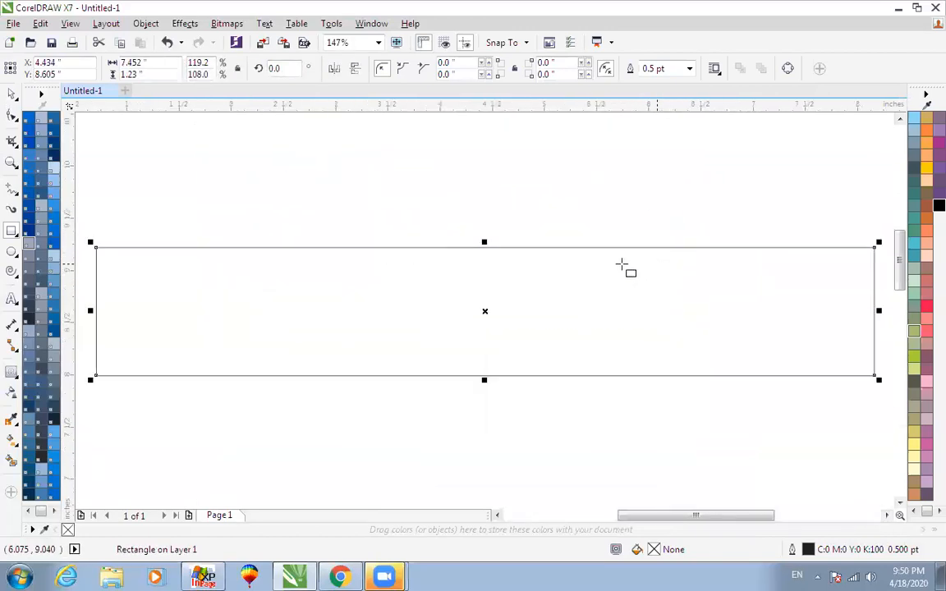
scroll(676, 272, down, 2)
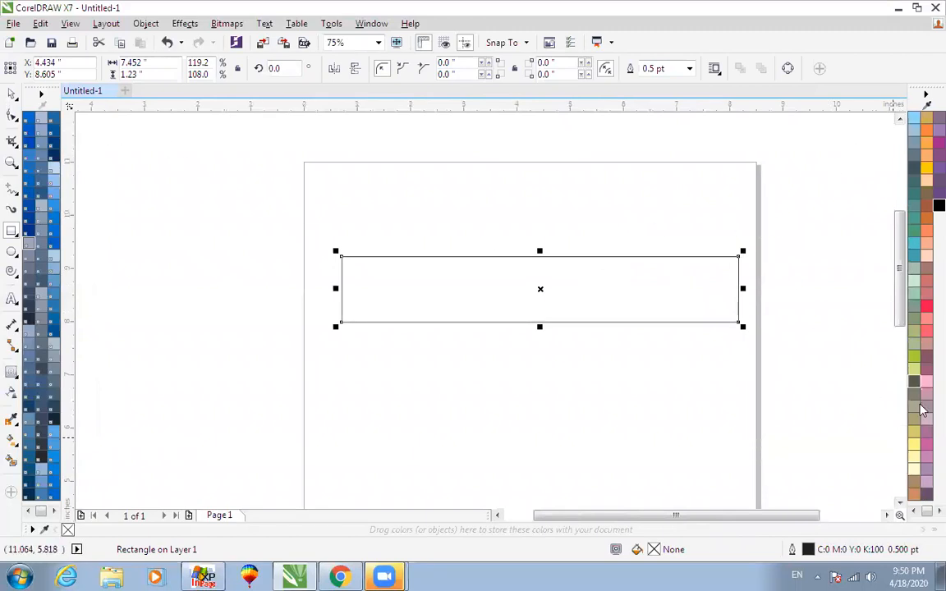
- Fill the rectangle with cyan (C100 M0 Y0 K0) and remove its outline
click(915, 513)
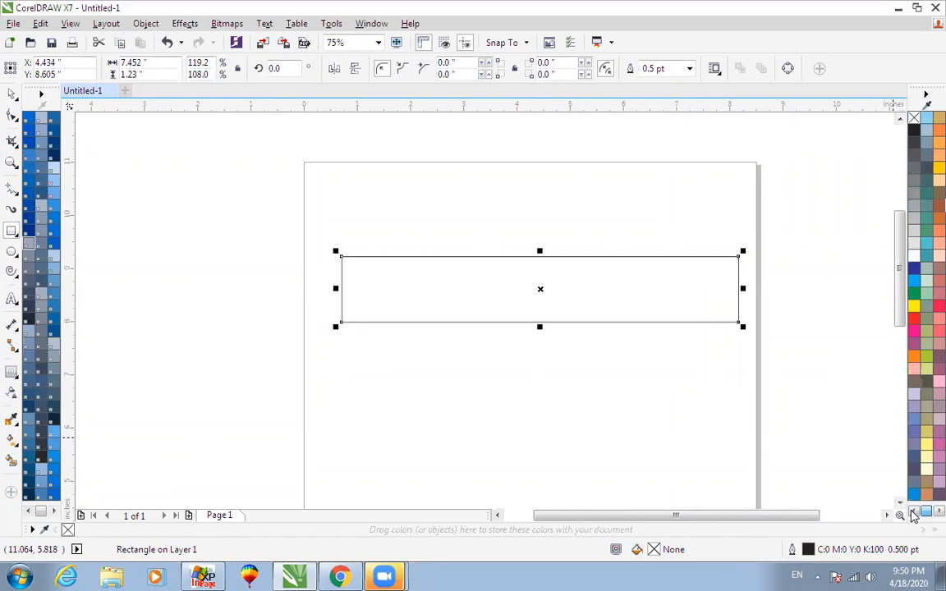
click(914, 280)
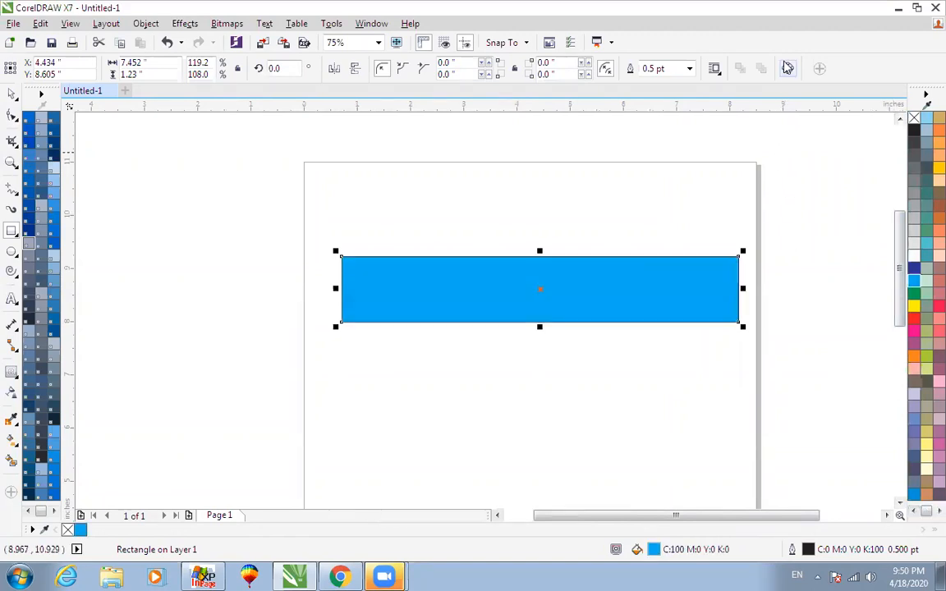
key(space)
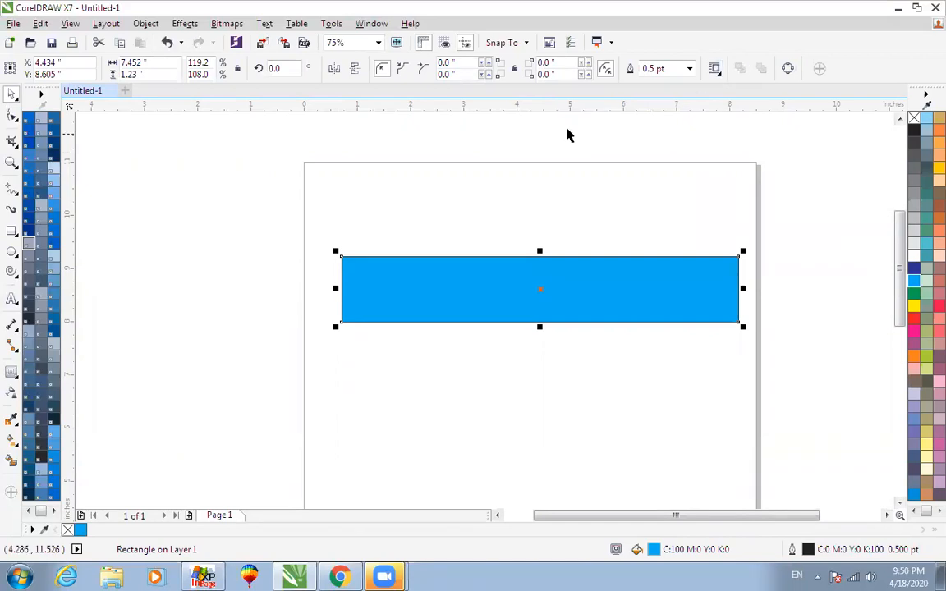
right_click(913, 119)
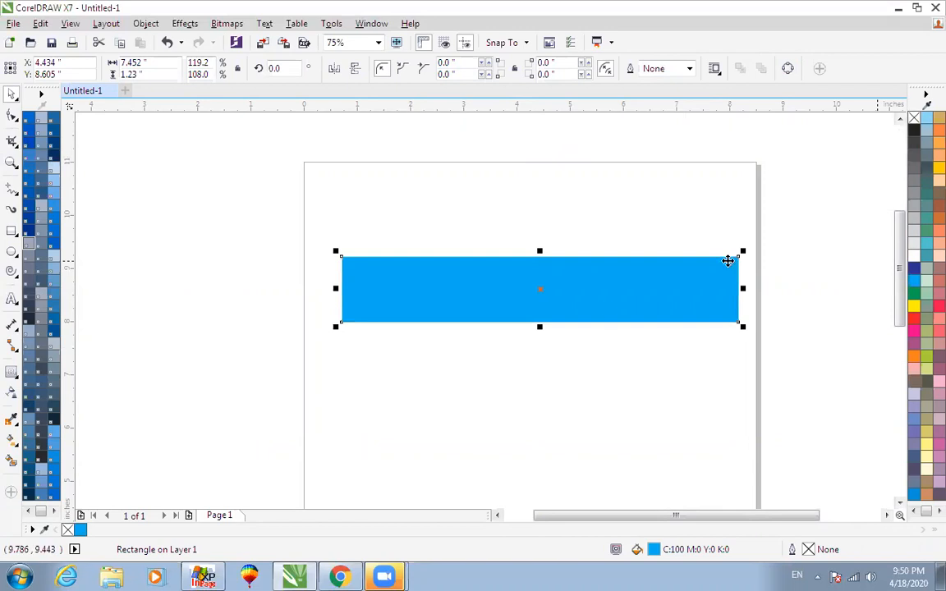
- Move the blue rectangle slightly up and to the left, and convert it to curves
drag(538, 289, 526, 267)
key(ctrl+q)
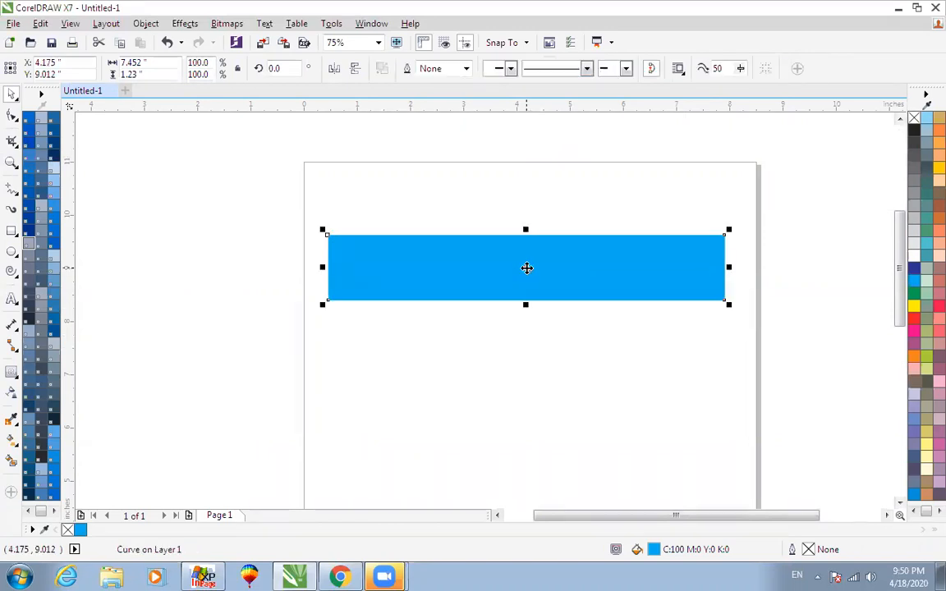
click(526, 351)
click(542, 276)
key(F2)
drag(251, 205, 797, 365)
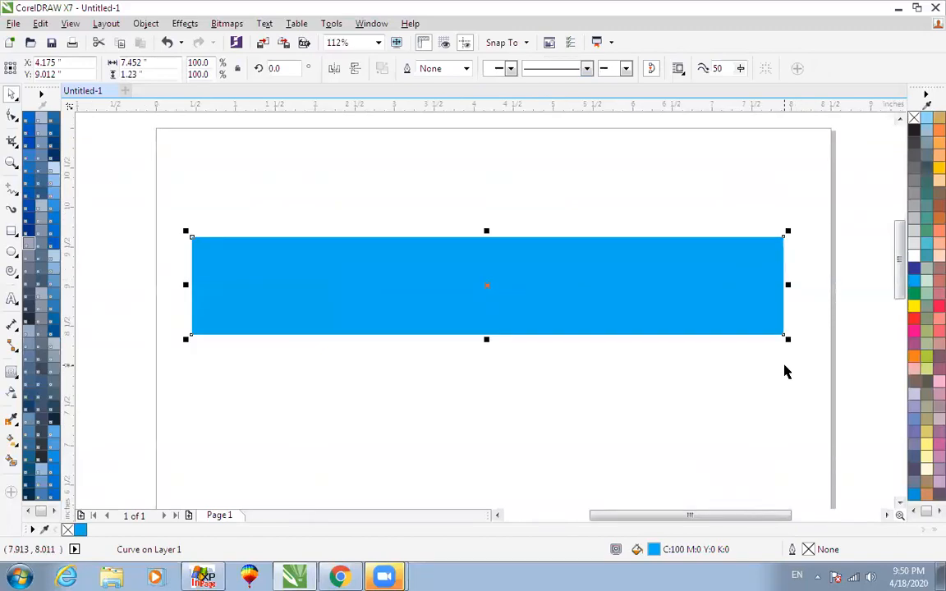
- Move the blue bar closer to the page's top edge, centered at about X 4.34, Y 9.75 inches
scroll(784, 372, down, 3)
key(F2)
drag(373, 238, 857, 390)
drag(589, 313, 594, 269)
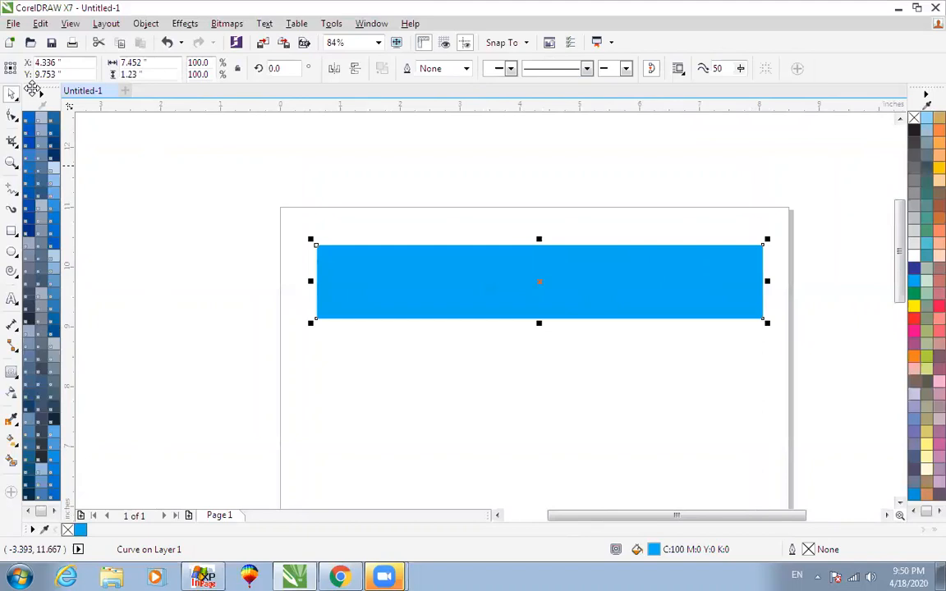
- Add a drop shadow to the blue bar, running from its left edge to just past its right edge
click(11, 372)
click(11, 372)
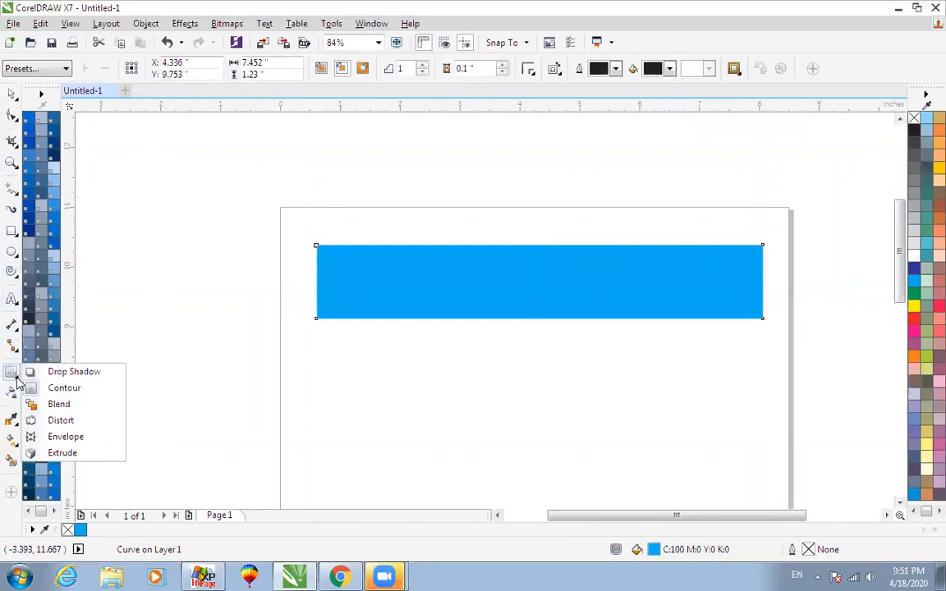
click(59, 374)
drag(367, 274, 767, 289)
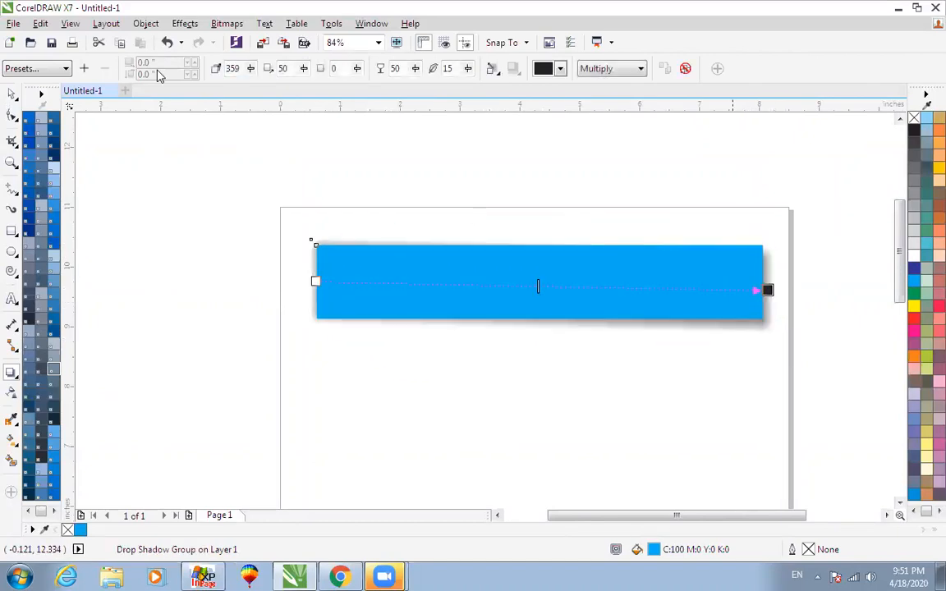
- Try the Flat Bottom Right shadow preset on the blue bar with a shortened shadow offset
click(38, 69)
click(37, 95)
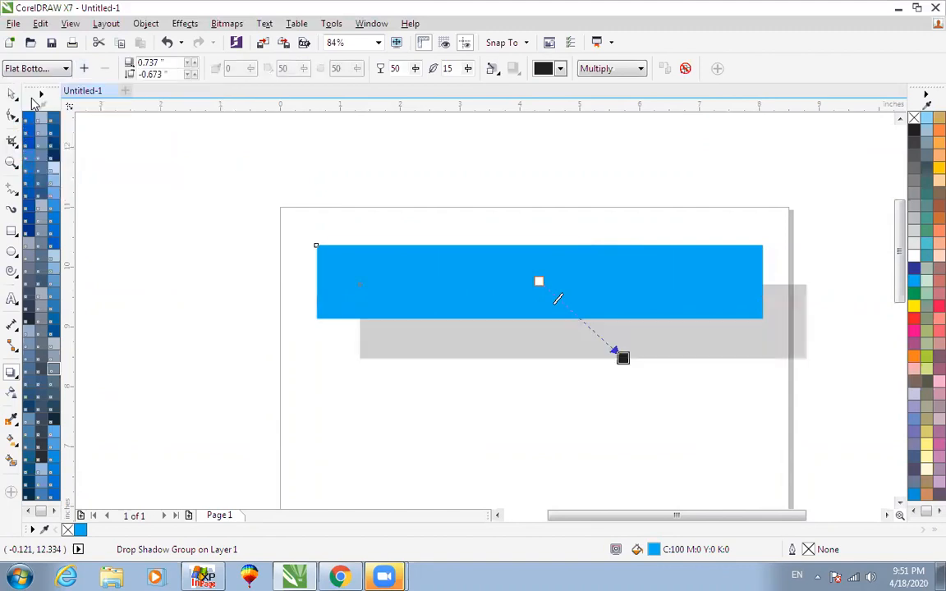
drag(623, 358, 572, 329)
key(space)
click(506, 222)
click(495, 284)
click(748, 317)
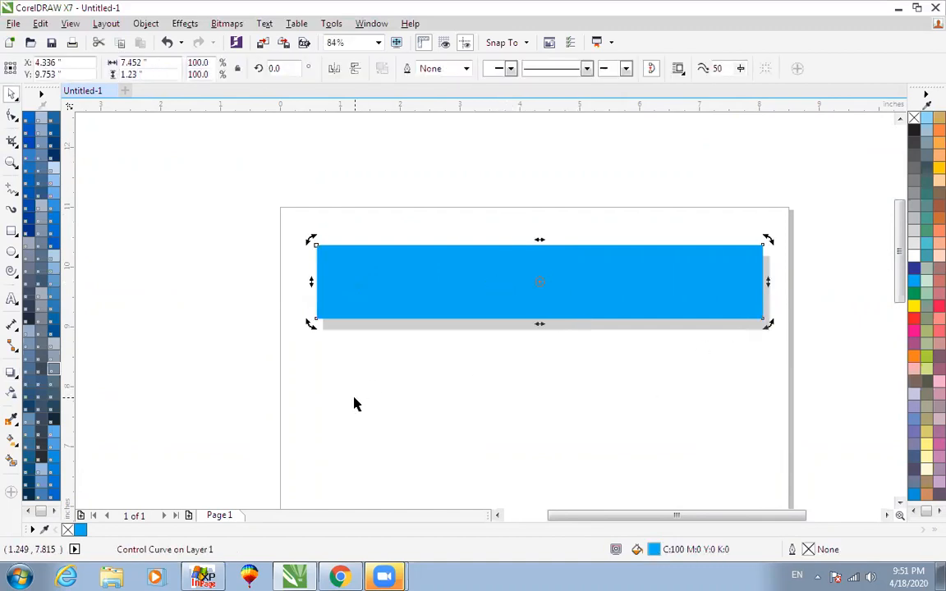
key(ctrl+z)
drag(607, 278, 601, 212)
key(ctrl+z)
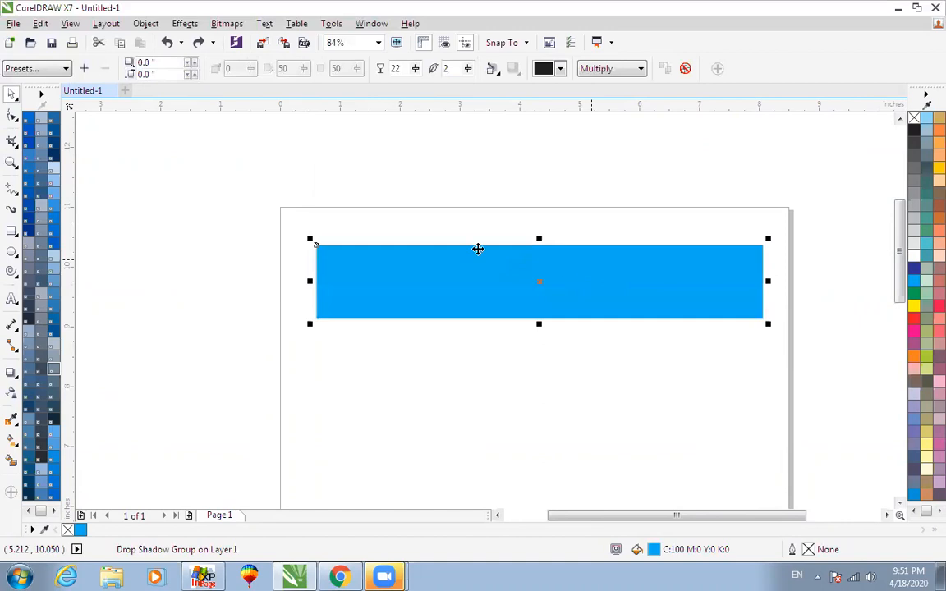
- Try the Small Glow shadow preset on the blue bar
click(28, 69)
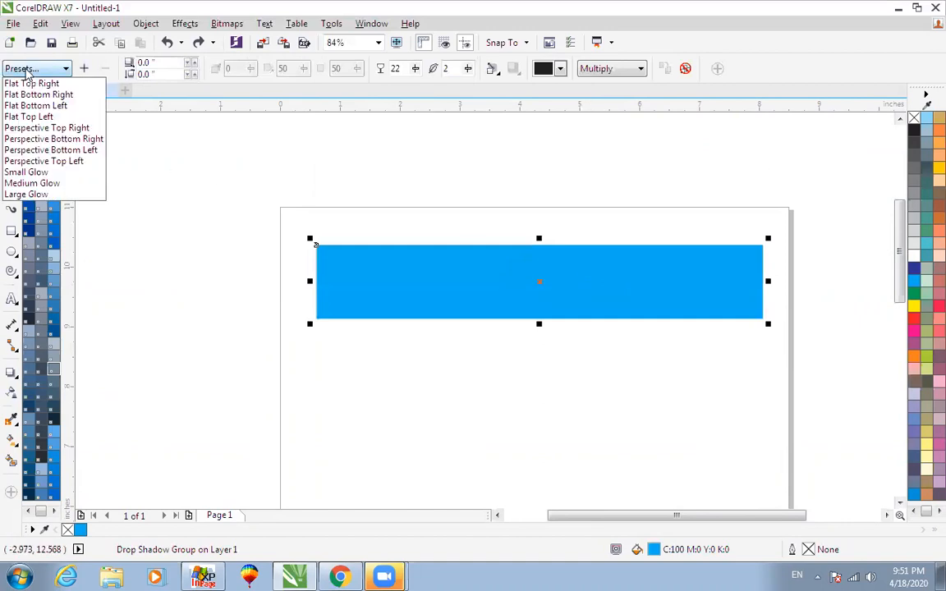
click(31, 173)
key(ctrl+z)
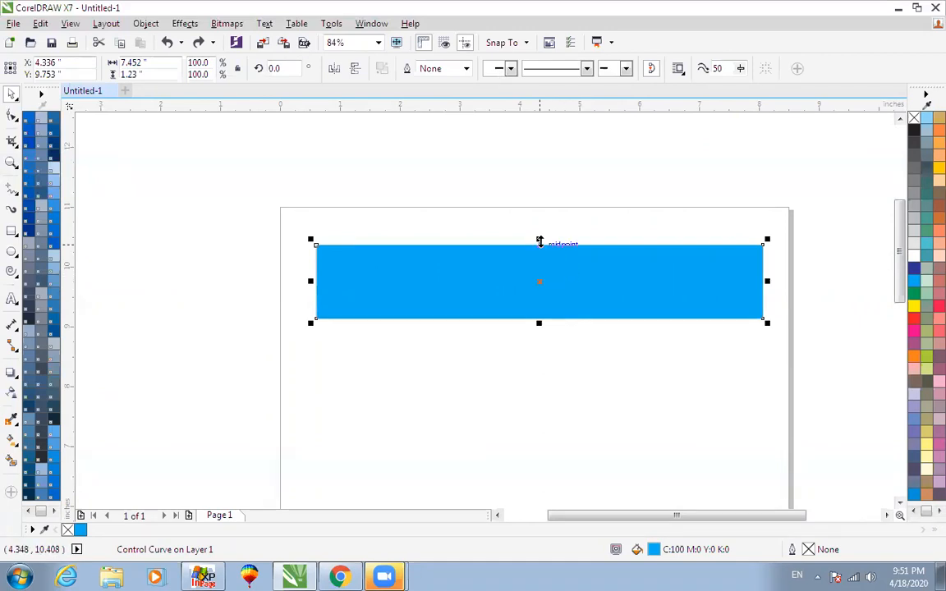
- Position the blue bar at about X 4.06, Y 10.09 inches and place a same-size copy without shadow just below it
drag(549, 283, 534, 363)
drag(550, 263, 550, 271)
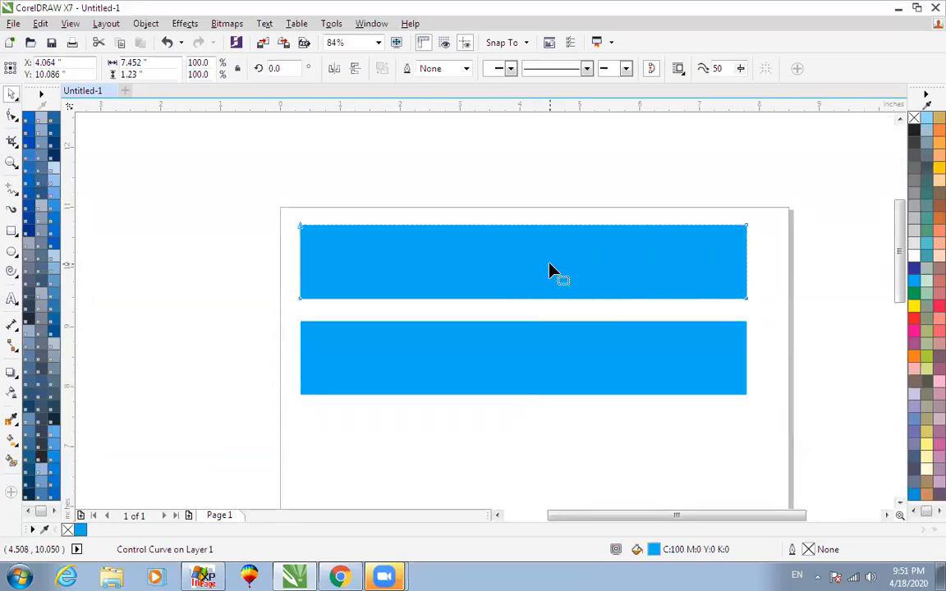
key(F10)
mouse_move(745, 230)
mouse_down()
mouse_move(724, 229)
mouse_move(745, 237)
mouse_up()
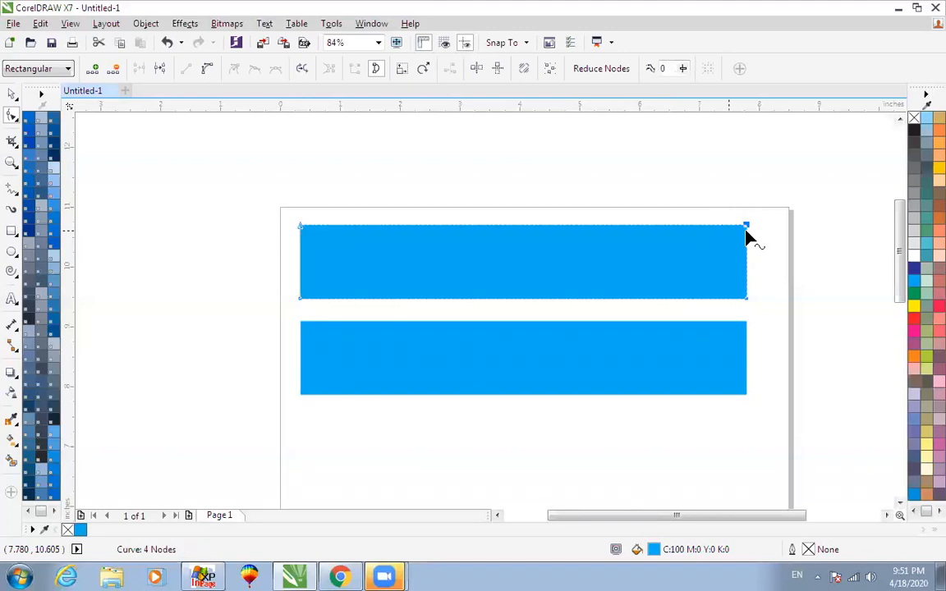
key(space)
- Lower the top edge of the copied bar with the Shape tool, reducing its height to about 0.615 inches
click(627, 358)
click(627, 357)
key(F10)
click(745, 321)
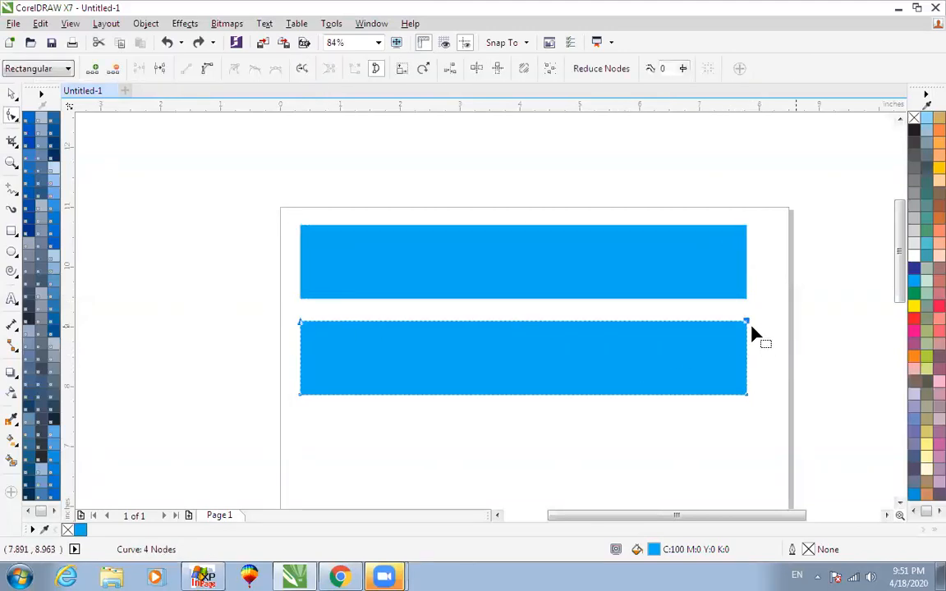
drag(745, 325, 747, 359)
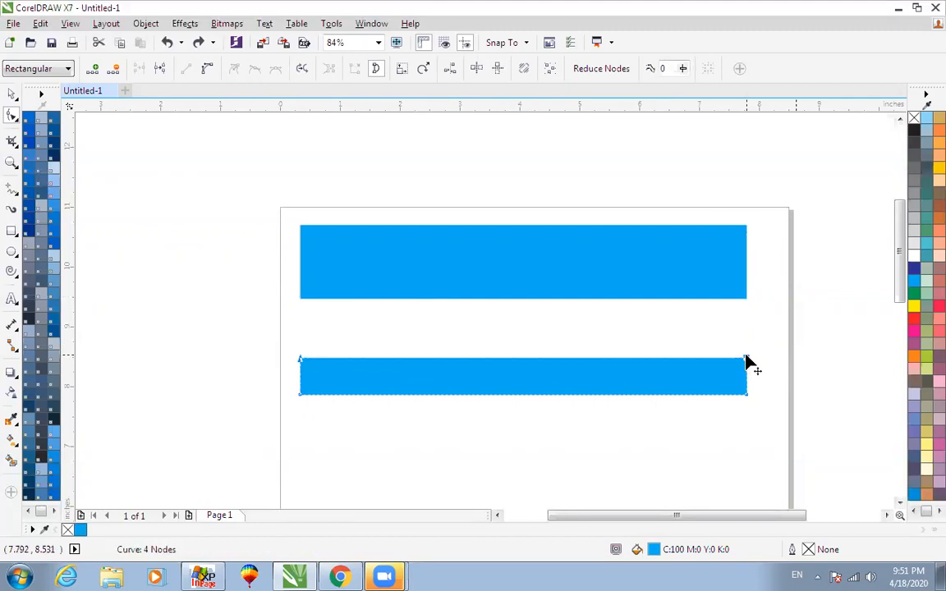
key(space)
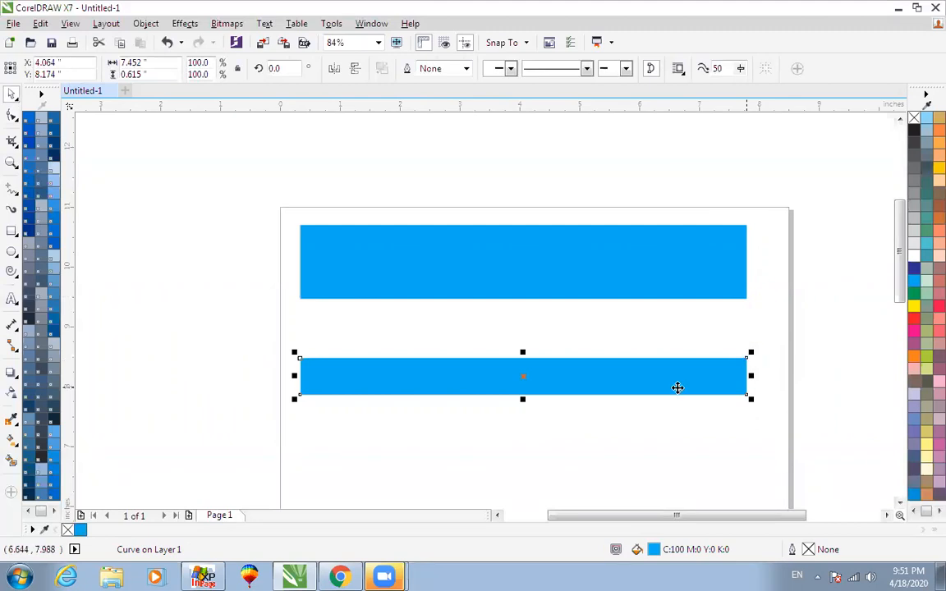
- Convert the lower bar's bottom edge to a curve and bend its middle upward into a shallow arch
key(space)
click(517, 395)
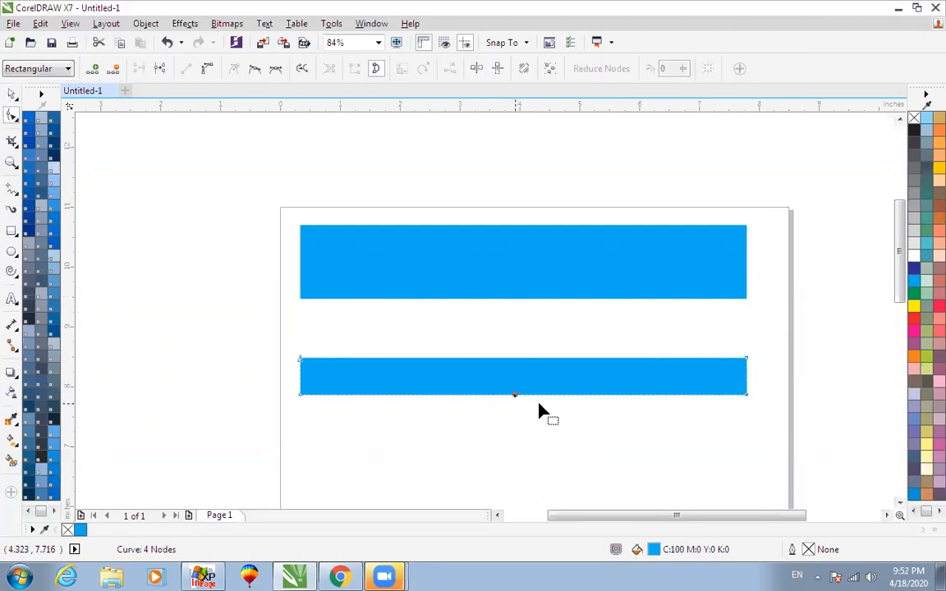
click(527, 395)
drag(522, 393, 531, 363)
key(space)
click(588, 338)
- Fill the arched lower shape with black (C0 M0 Y0 K100)
click(661, 372)
scroll(636, 359, down, 2)
drag(402, 291, 779, 437)
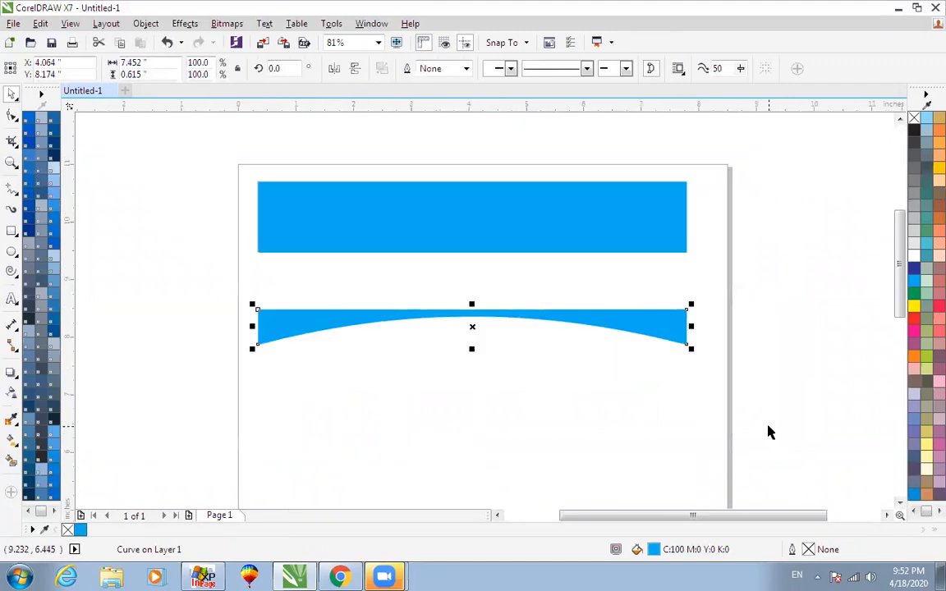
click(914, 119)
click(914, 131)
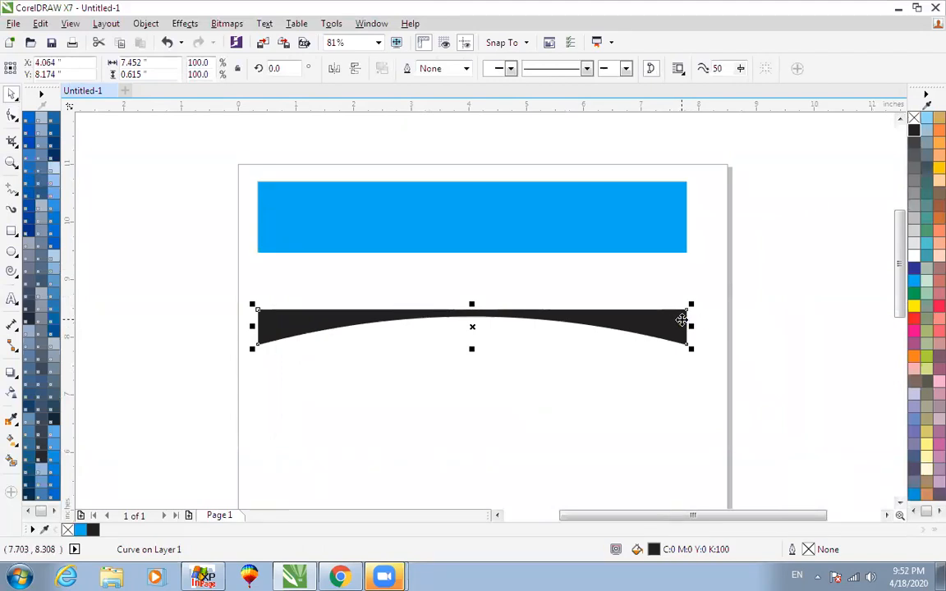
- Give the arched shape a linear fountain fill and set its start color to white (C0 M0 Y0 K0)
key(F11)
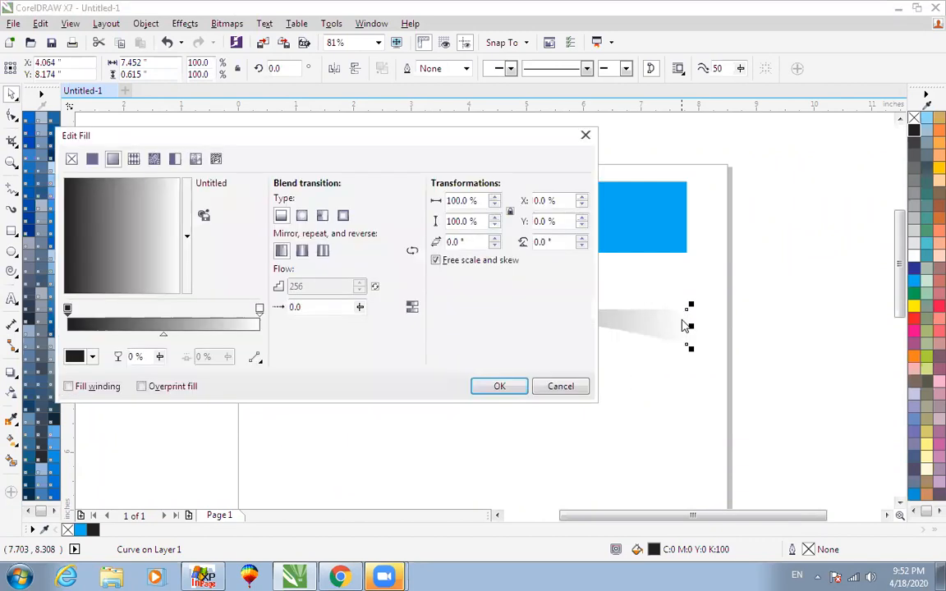
drag(534, 137, 749, 152)
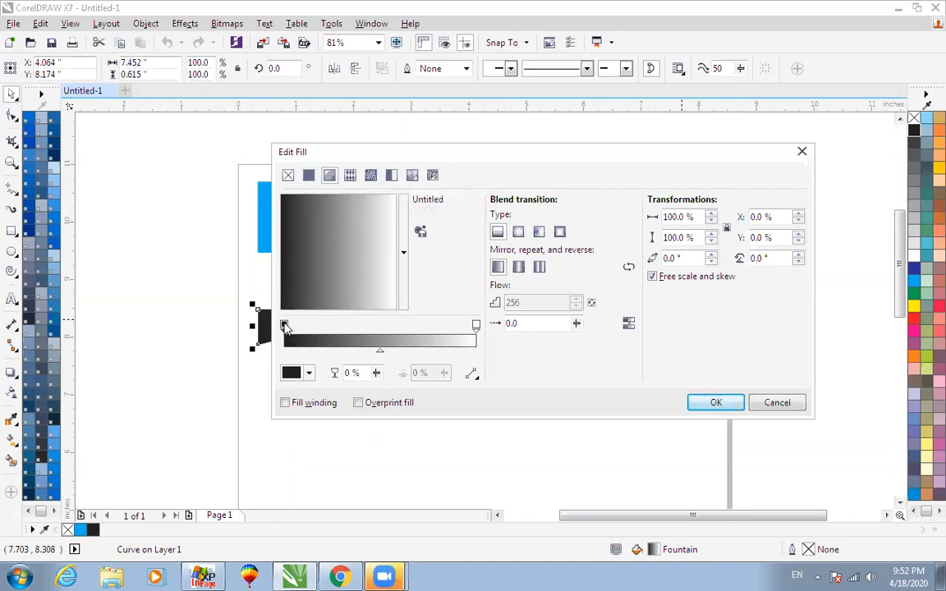
click(283, 326)
click(309, 373)
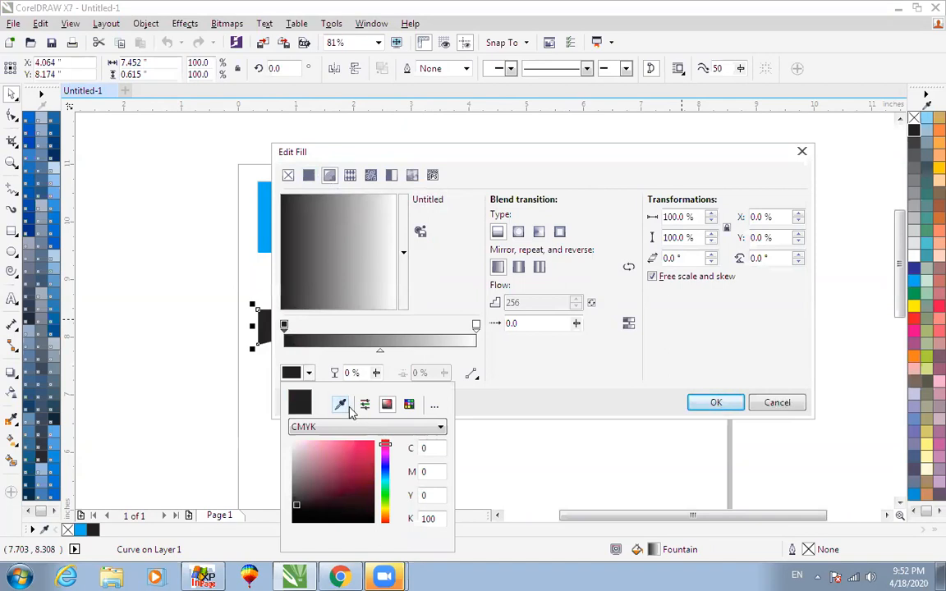
mouse_move(391, 450)
mouse_down()
mouse_move(387, 444)
mouse_move(384, 517)
mouse_move(385, 442)
mouse_up()
mouse_move(312, 458)
mouse_down()
mouse_move(295, 500)
mouse_move(296, 449)
mouse_up()
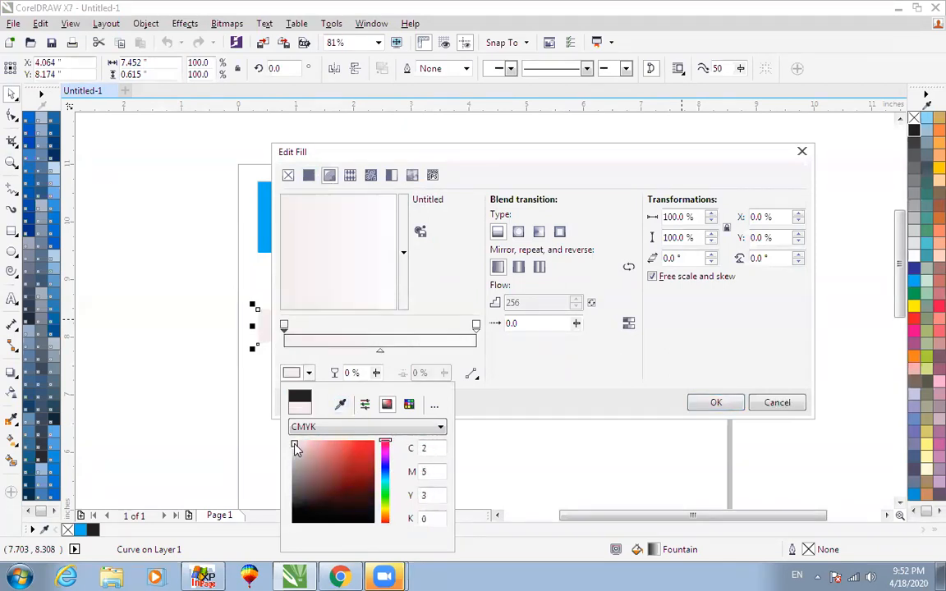
click(340, 403)
click(830, 246)
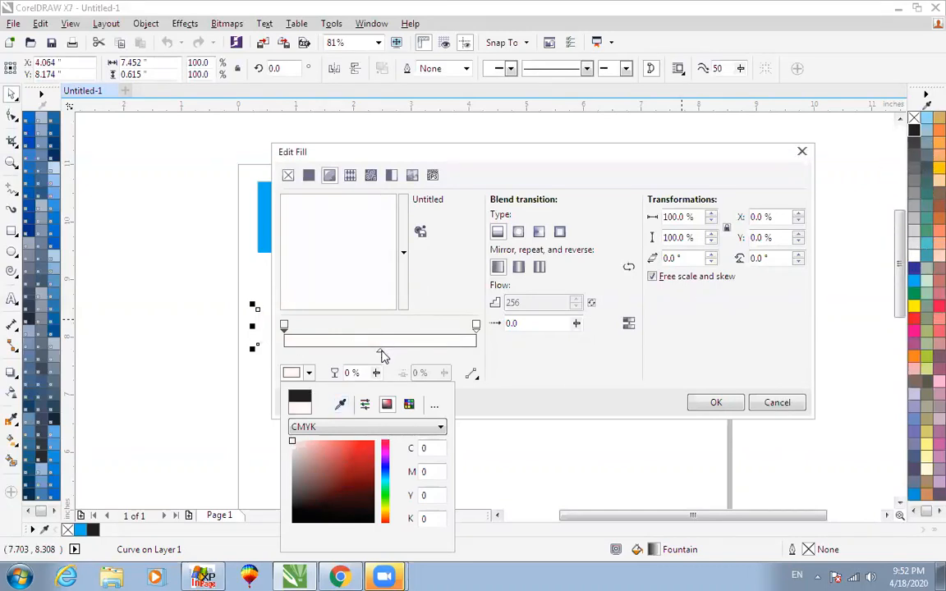
- Add a middle color node at 51% to the gradient, color it black (K100), and apply the fill
click(380, 352)
double_click(382, 340)
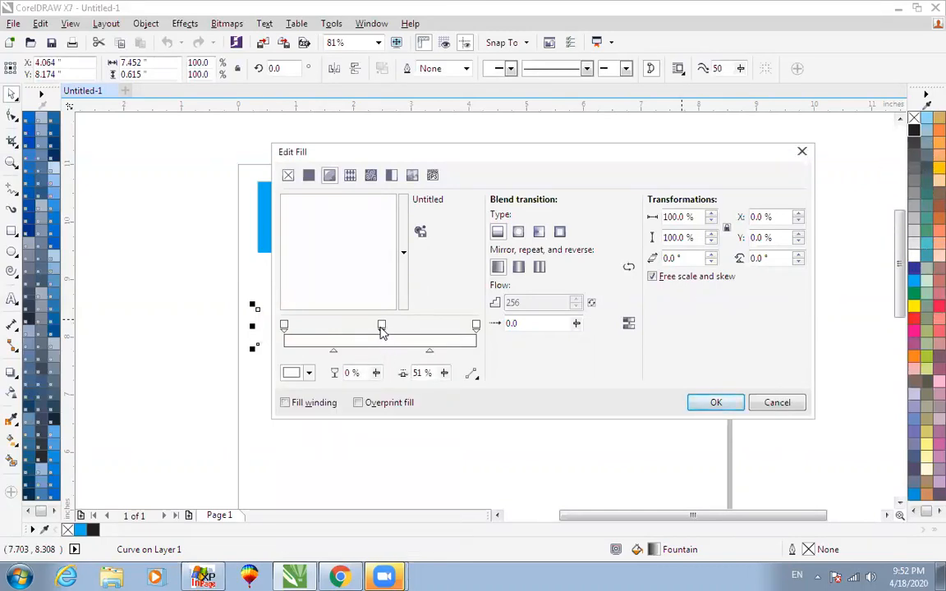
click(309, 373)
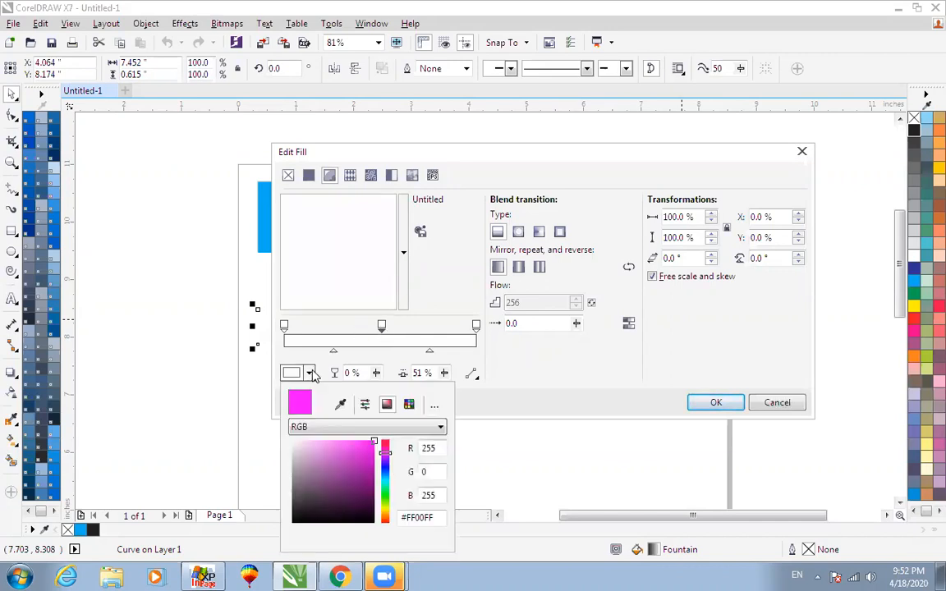
click(341, 406)
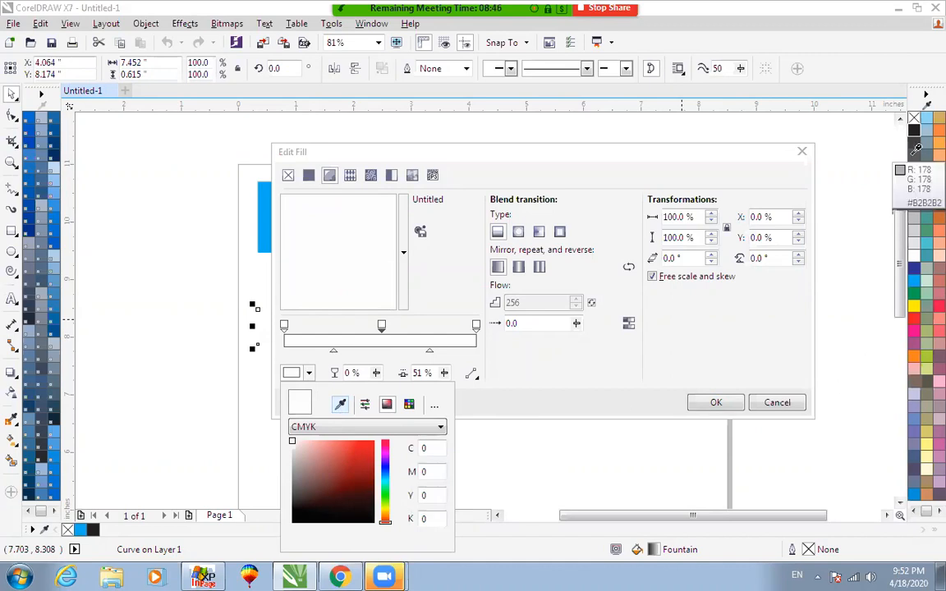
click(914, 123)
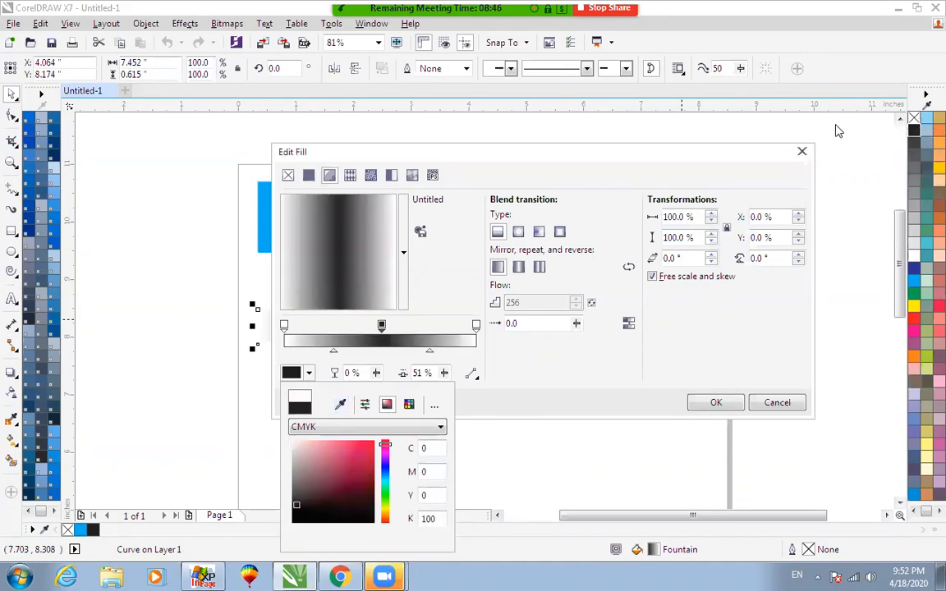
click(716, 405)
click(714, 404)
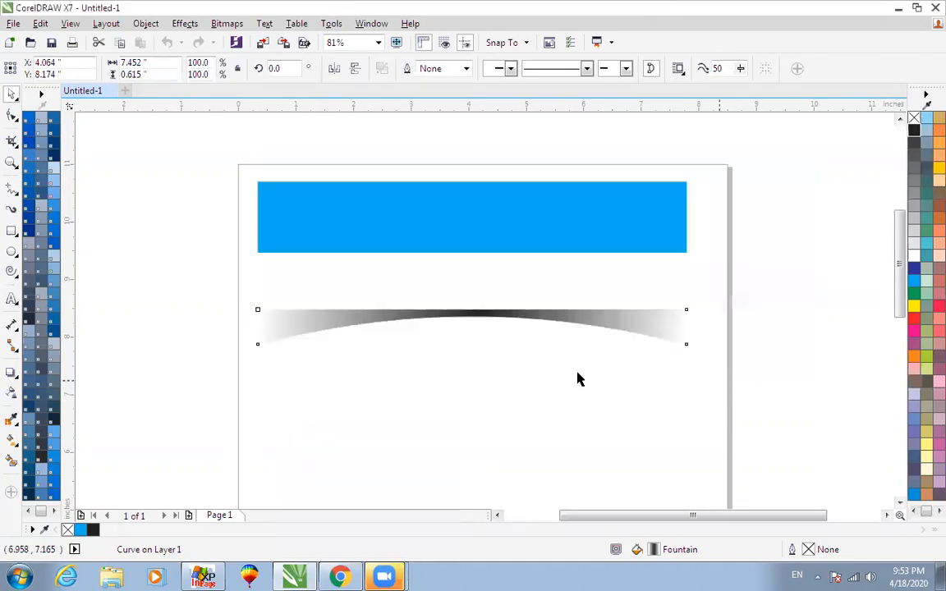
- Convert the gradient arch to a 300 dpi CMYK bitmap with anti-aliasing and a transparent background
click(376, 398)
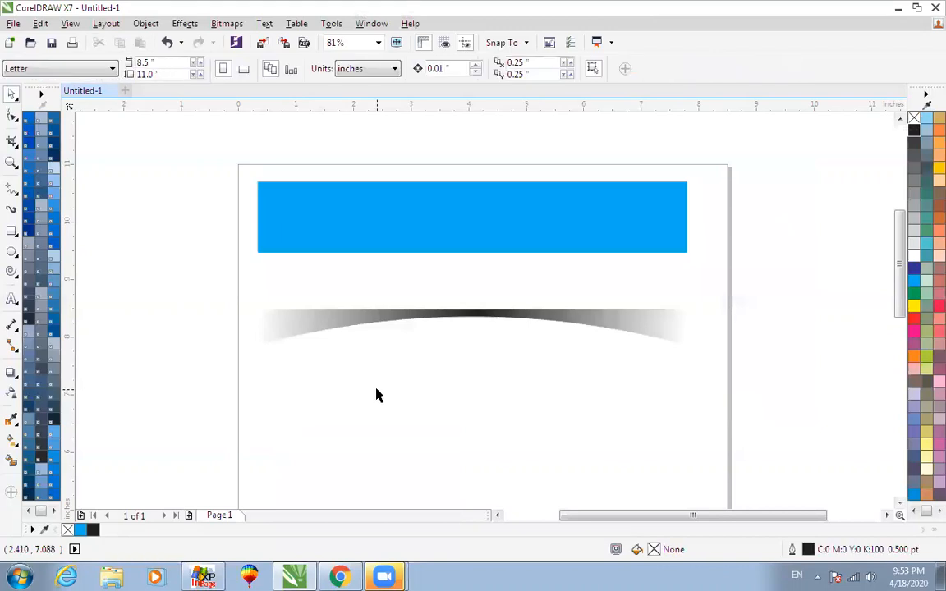
click(552, 320)
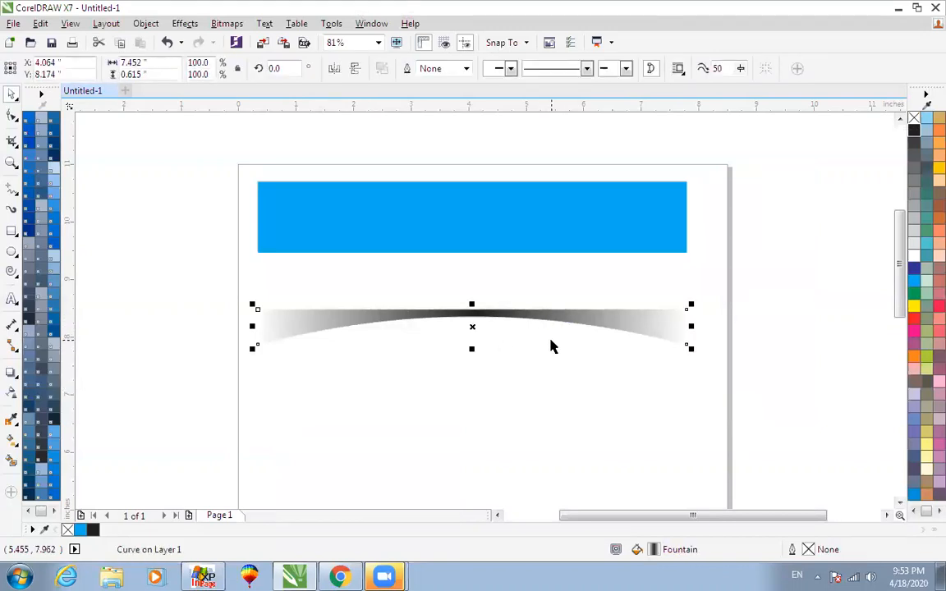
click(227, 23)
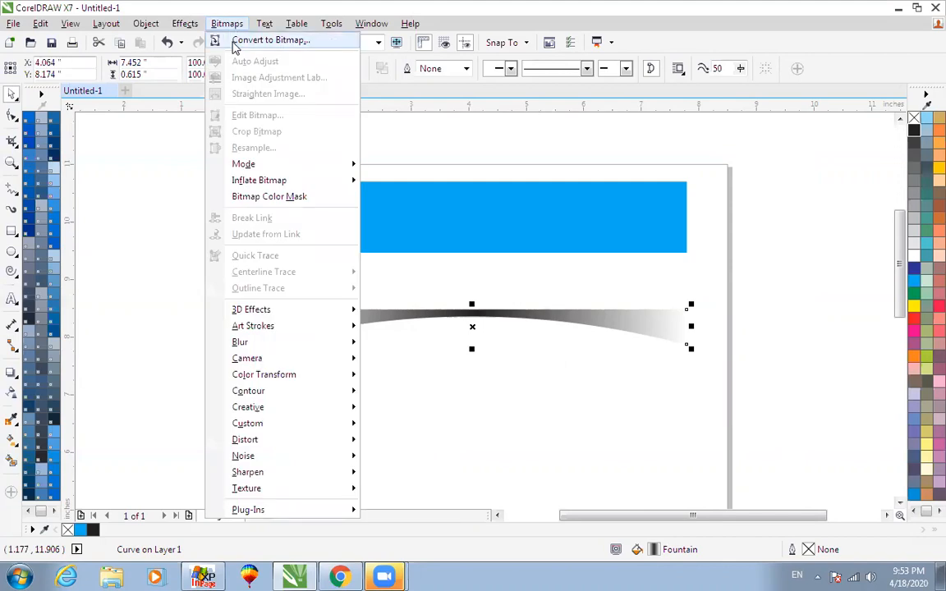
click(235, 44)
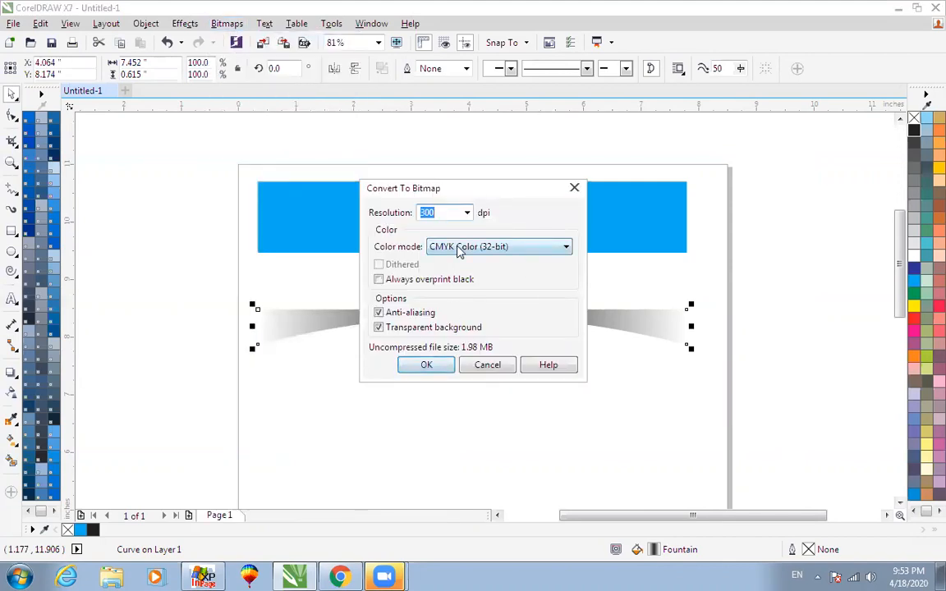
click(427, 365)
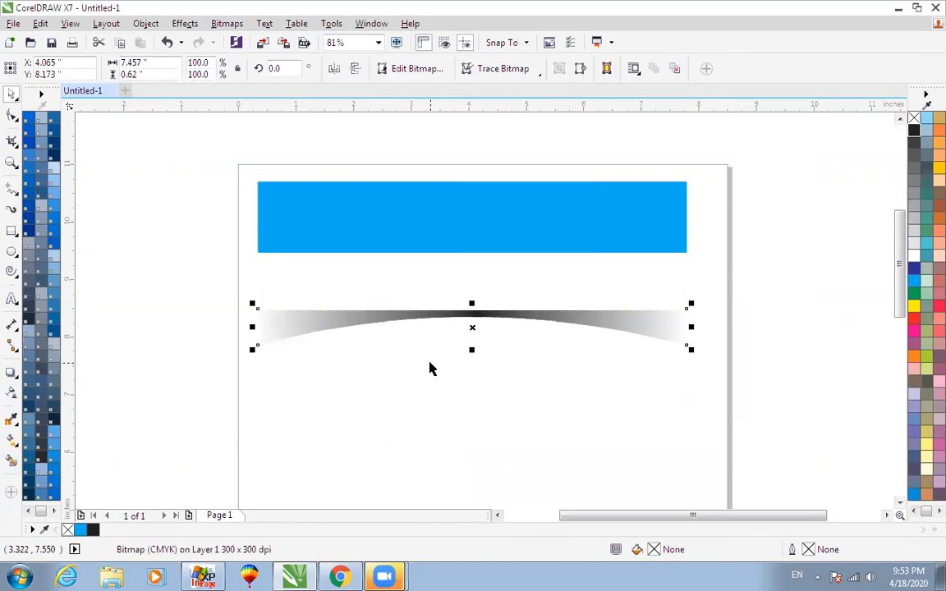
- Apply a Motion Blur of 96 pixels at direction 222 to the arch bitmap and move it up to the blue bar's bottom edge
click(230, 25)
mouse_move(284, 347)
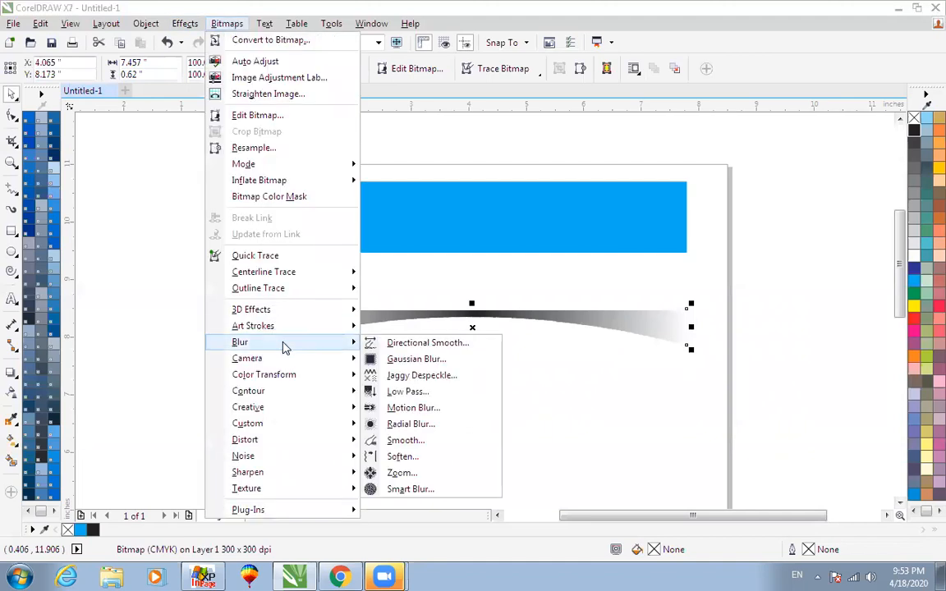
click(413, 409)
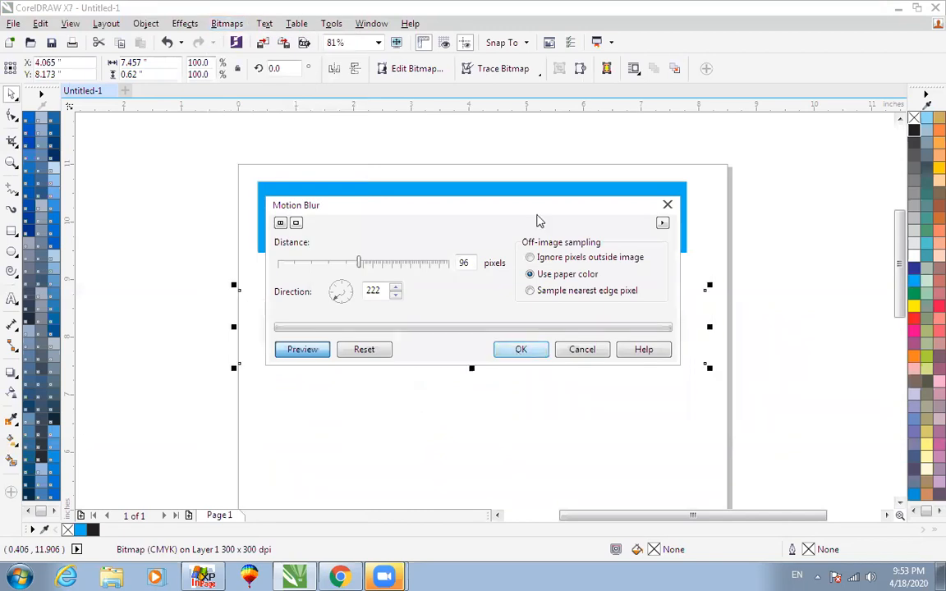
drag(539, 217, 535, 261)
click(513, 494)
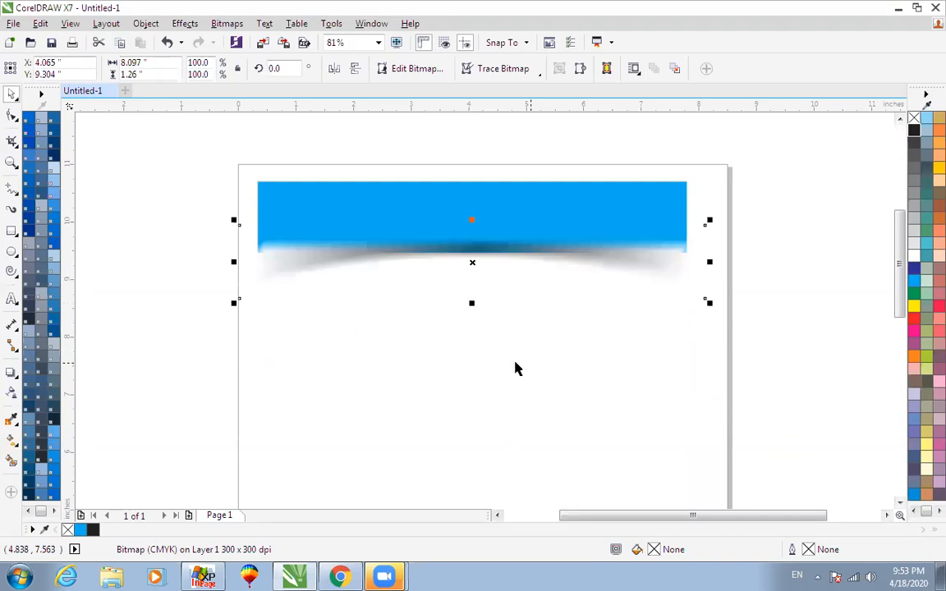
- Bring the blue bar in front of the blurred arch and adjust its height on the page to about Y 10.07 inches
click(532, 208)
key(shift+Page_Up)
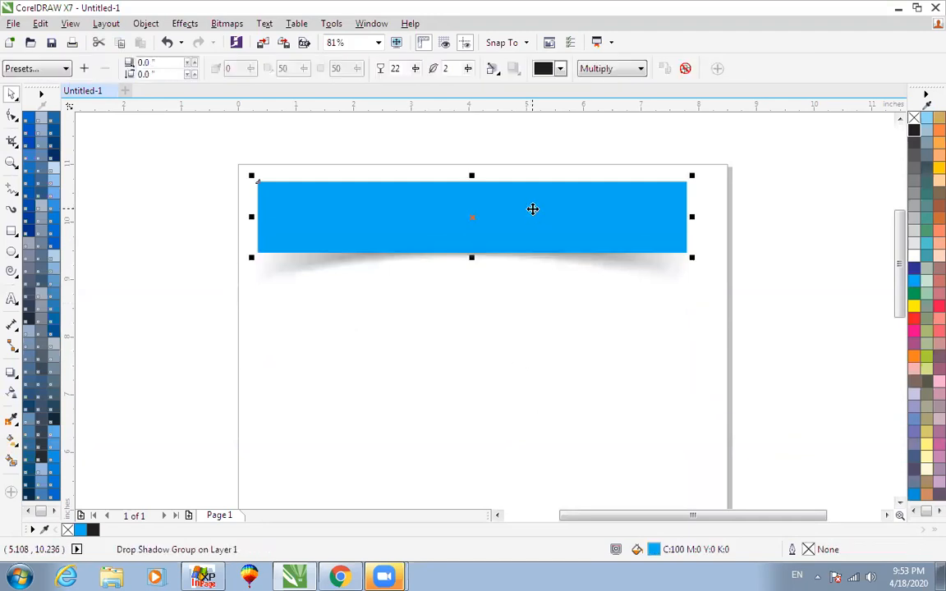
click(507, 344)
drag(596, 226, 596, 233)
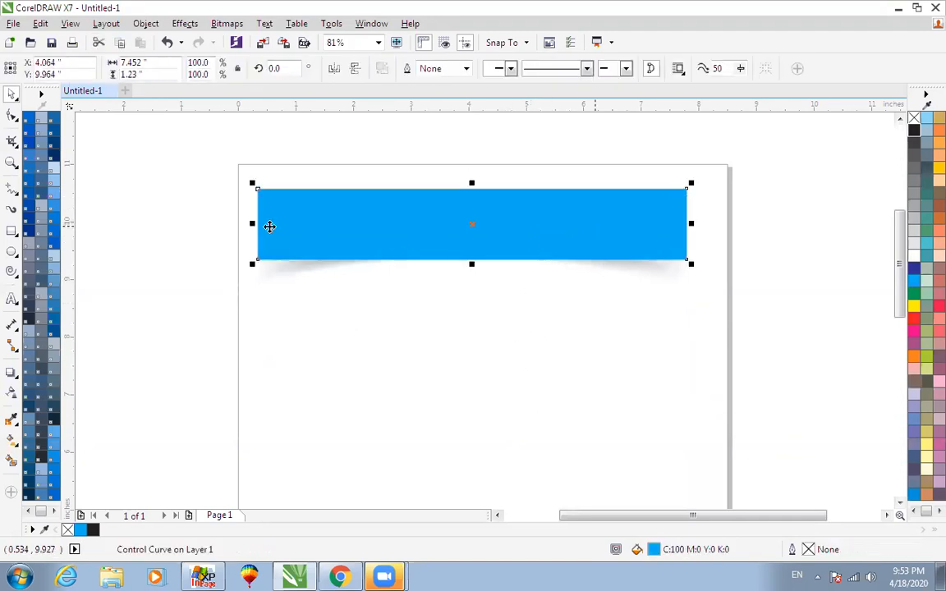
scroll(602, 255, up, 2)
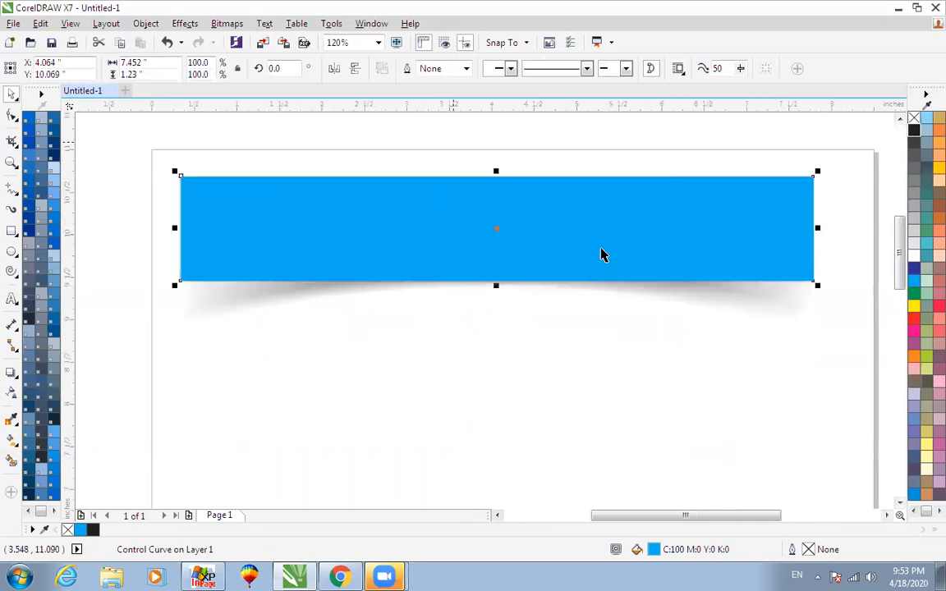
click(505, 406)
scroll(526, 406, down, 3)
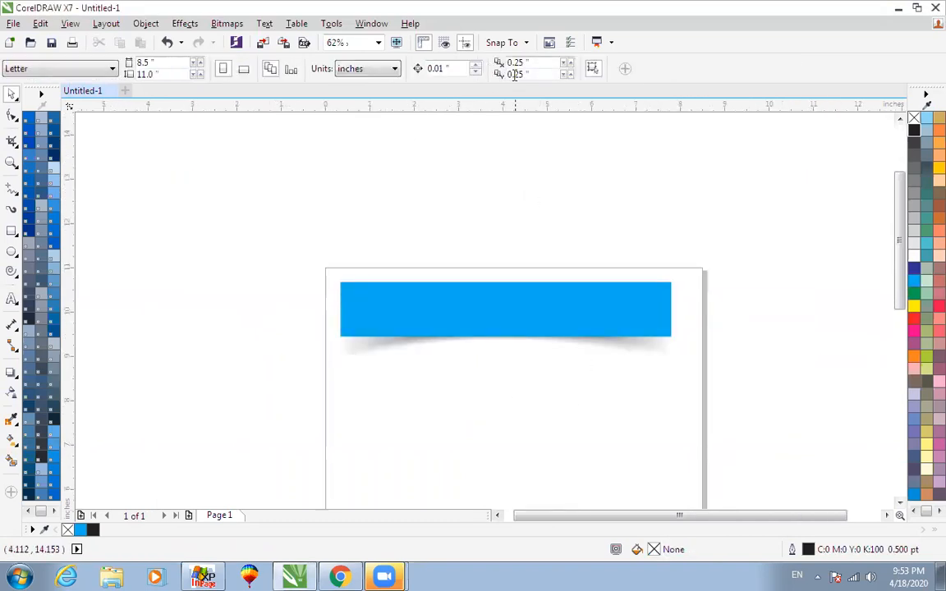
- Scale the shadow bitmap to 93.8%, about 7.594 by 1.182 inches, and raise the blue bar to about Y 10.105 inches
click(645, 349)
scroll(645, 349, up, 1)
drag(775, 395, 760, 392)
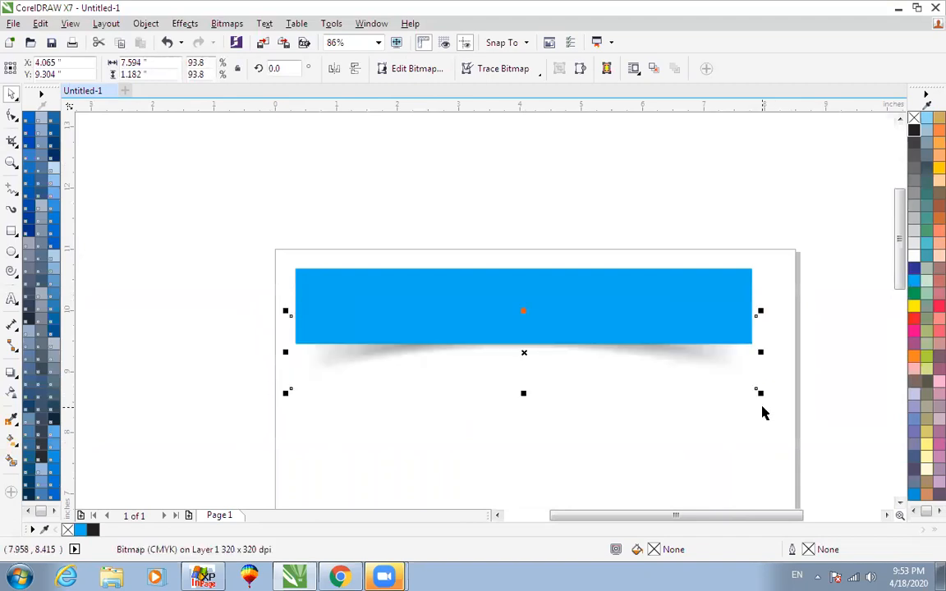
click(647, 304)
key(Up)
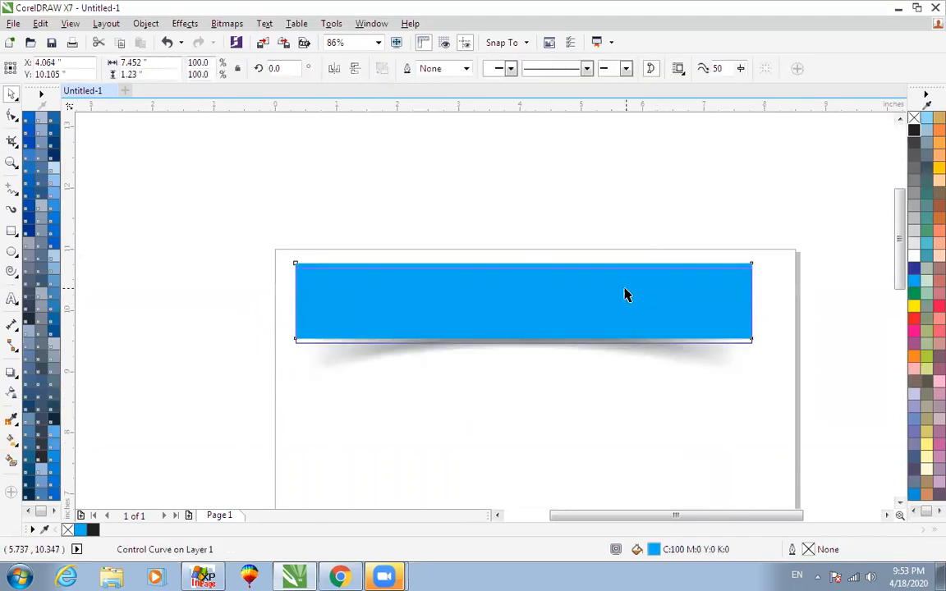
key(F2)
drag(184, 196, 881, 467)
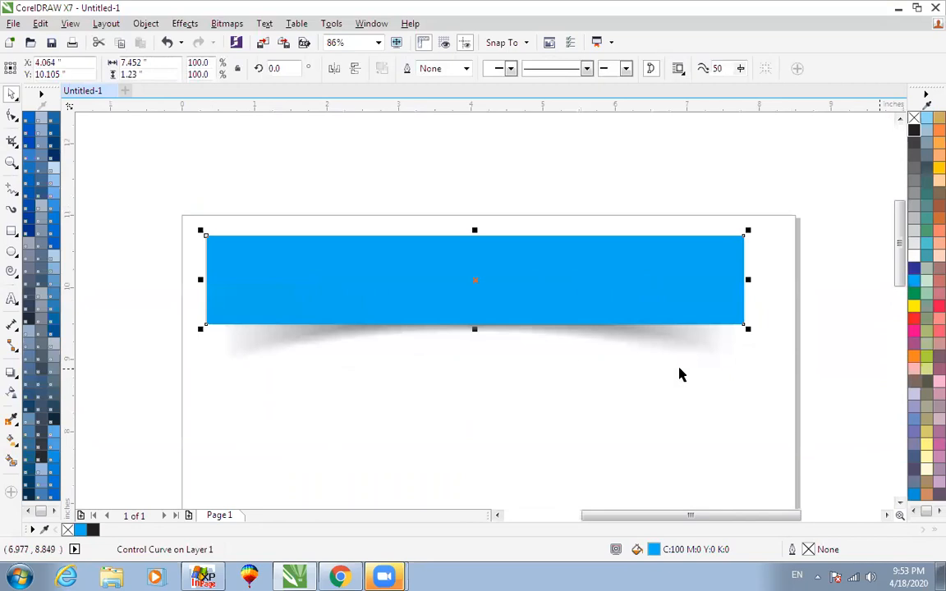
click(706, 411)
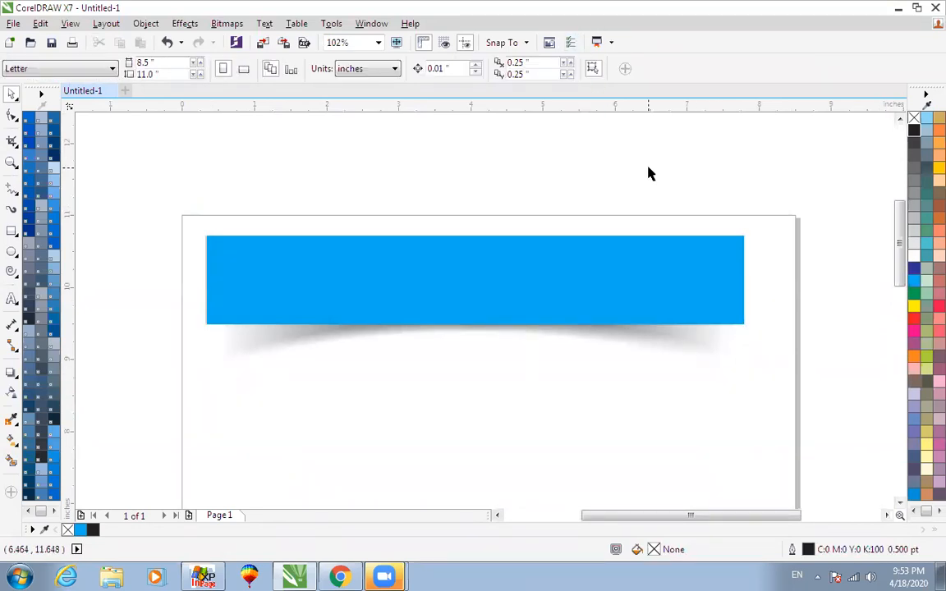
- Delete the blurred shadow bitmap beneath the blue bar
click(597, 250)
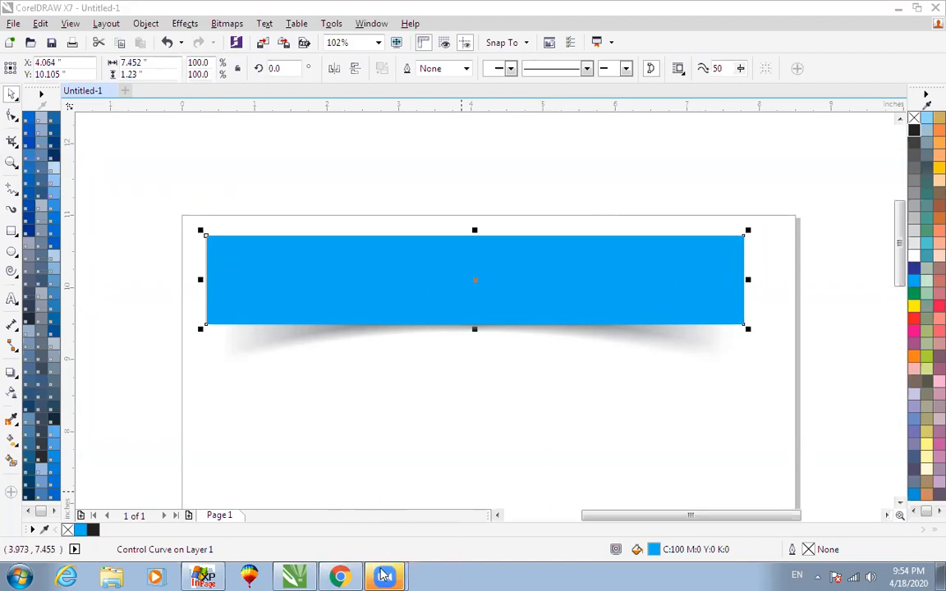
click(517, 308)
click(526, 258)
scroll(520, 302, down, 1)
key(F2)
drag(290, 213, 712, 375)
scroll(666, 400, down, 1)
click(673, 402)
click(661, 386)
key(Delete)
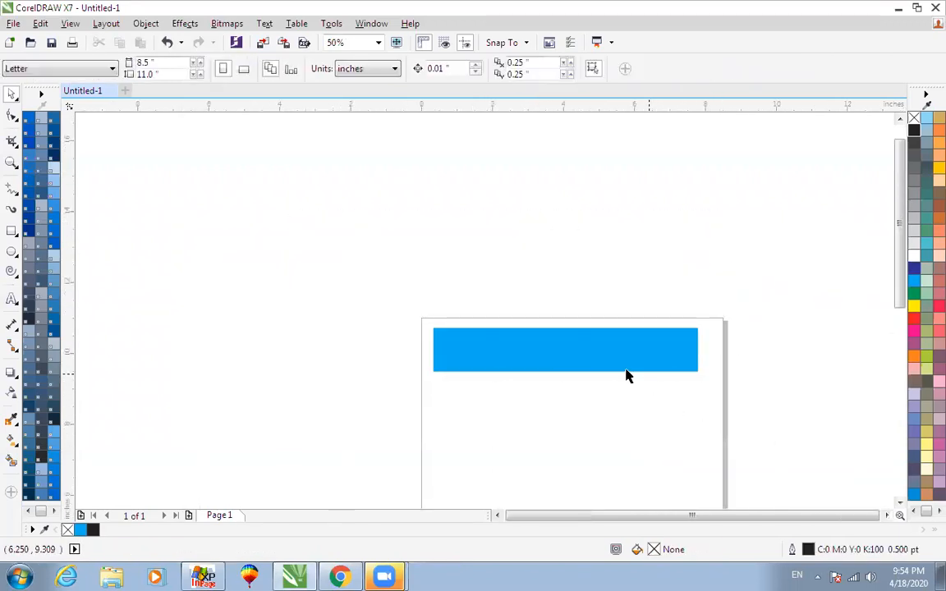
- Duplicate the blue bar straight below the original and halve the copy's height to 0.615 inches from its upper edge
drag(578, 359, 573, 406)
key(F2)
drag(364, 305, 846, 508)
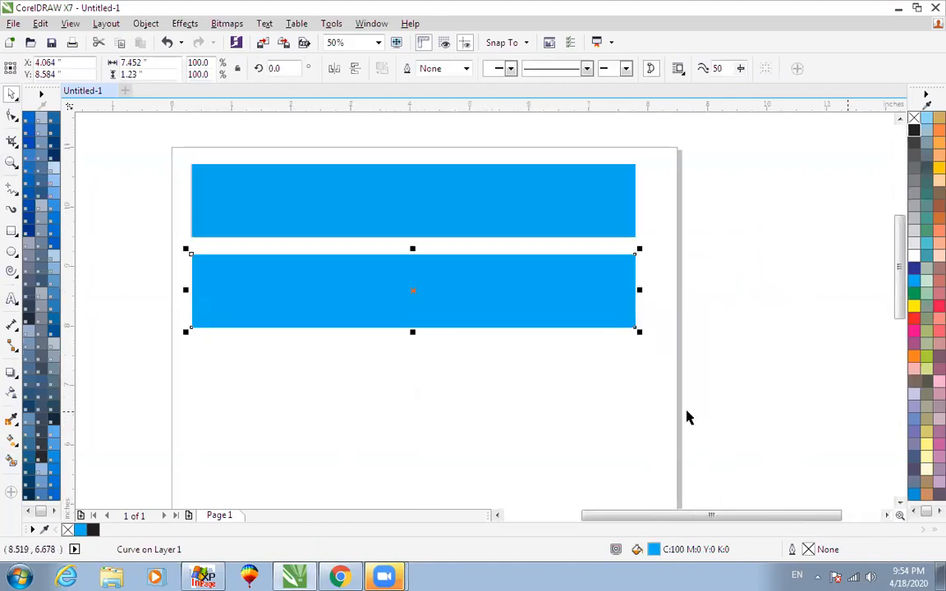
drag(412, 249, 413, 292)
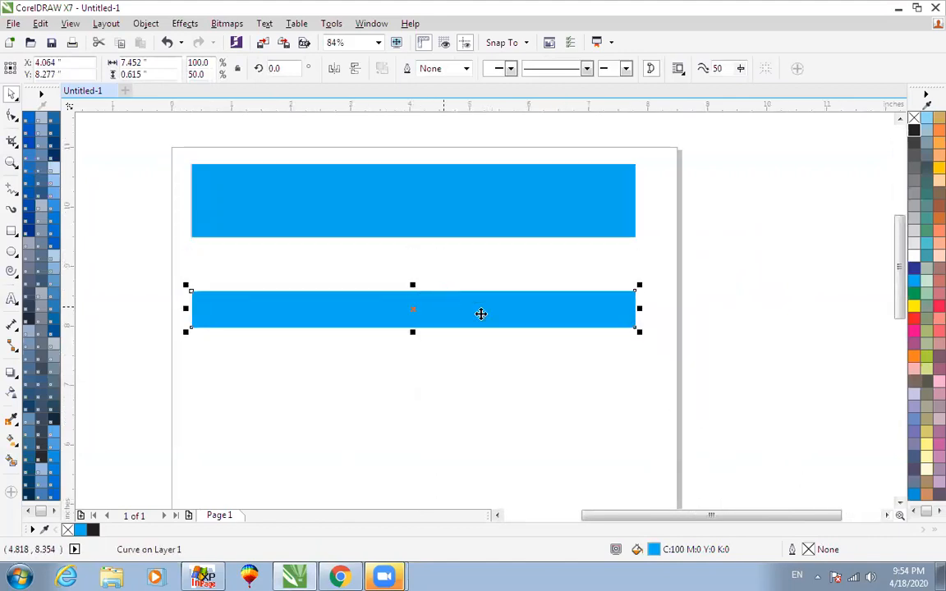
- Pull the copy's two upper corner nodes outward to a total width of about 8.48 inches and fill the shape black
key(F10)
drag(635, 292, 661, 291)
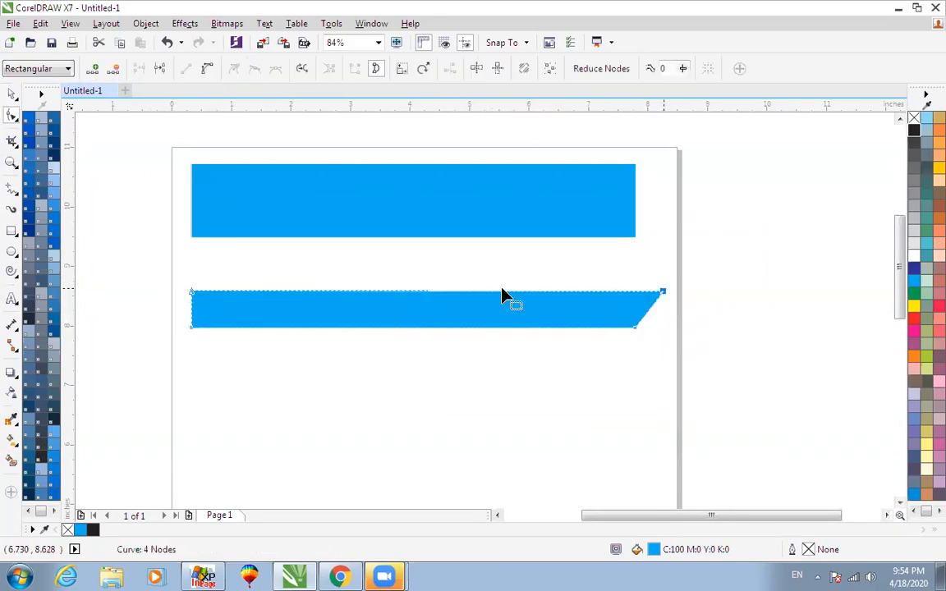
drag(191, 293, 157, 292)
key(space)
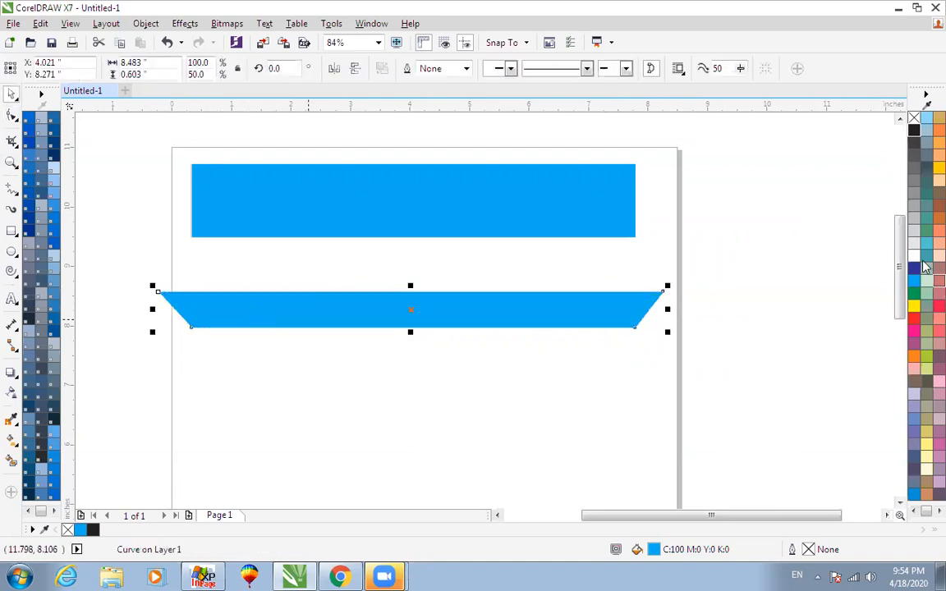
click(914, 130)
key(Escape)
- Move the full-height blue bar down over the black shape with lower edges aligned and bring it to the front
drag(595, 215, 578, 306)
key(shift+Page_Up)
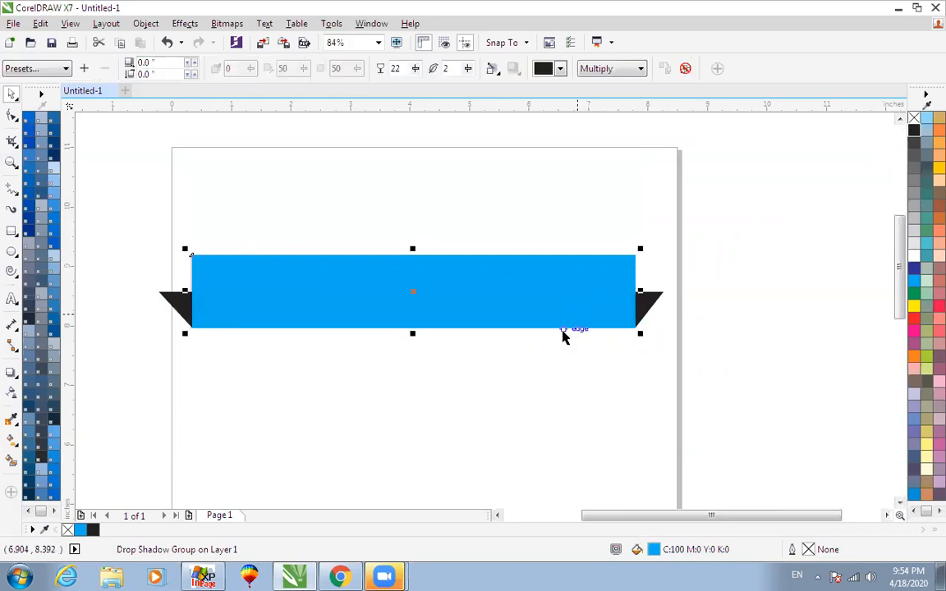
click(551, 394)
- Examine the ribbon banner and its folded black ends up close
scroll(551, 394, down, 2)
key(F2)
drag(288, 273, 751, 414)
key(F2)
drag(166, 238, 770, 447)
click(586, 264)
click(688, 276)
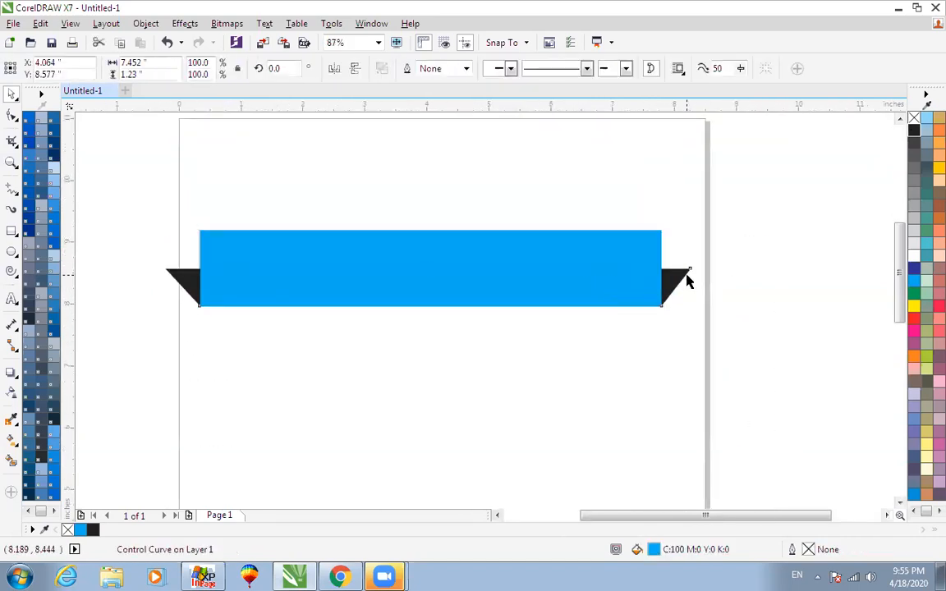
click(681, 344)
- Remove the black ribbon shape and shorten the blue bar from its right side to about 3.39 inches wide
scroll(669, 381, down, 3)
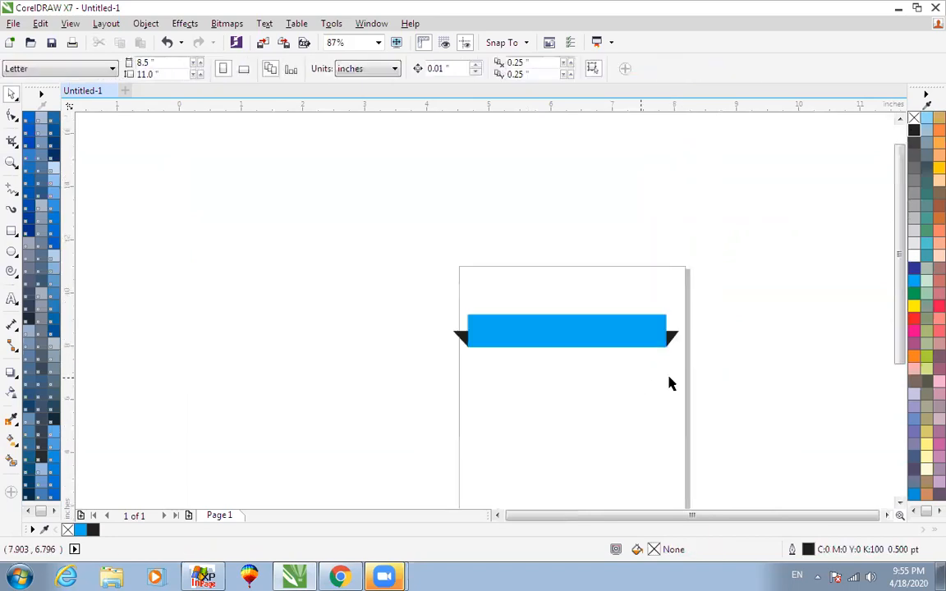
click(666, 331)
drag(670, 331, 568, 344)
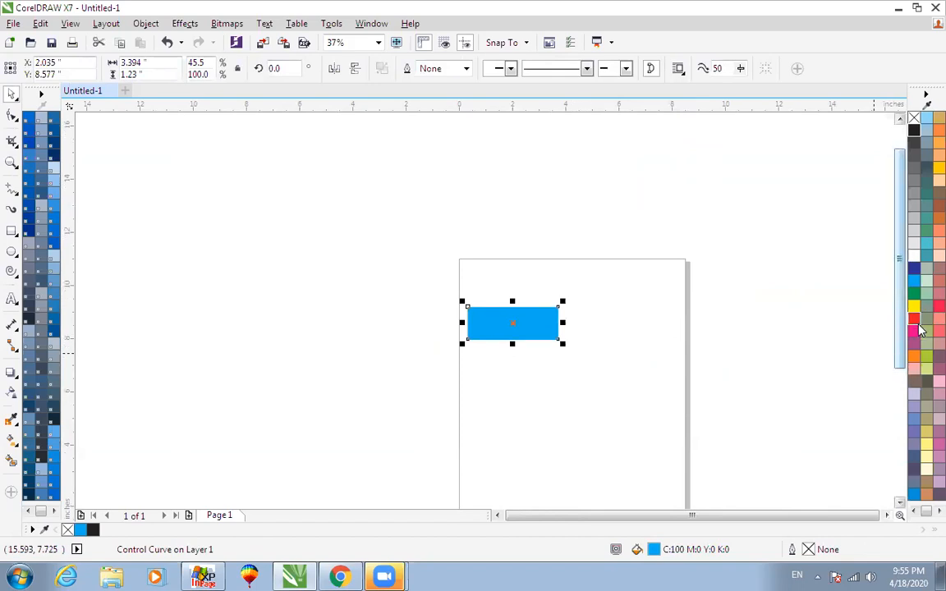
- Fill the bar red and place a black copy of it slightly down and to the right, at about X 2.205, Y 8.28 inches
click(913, 318)
drag(510, 324, 517, 331)
right_click(517, 330)
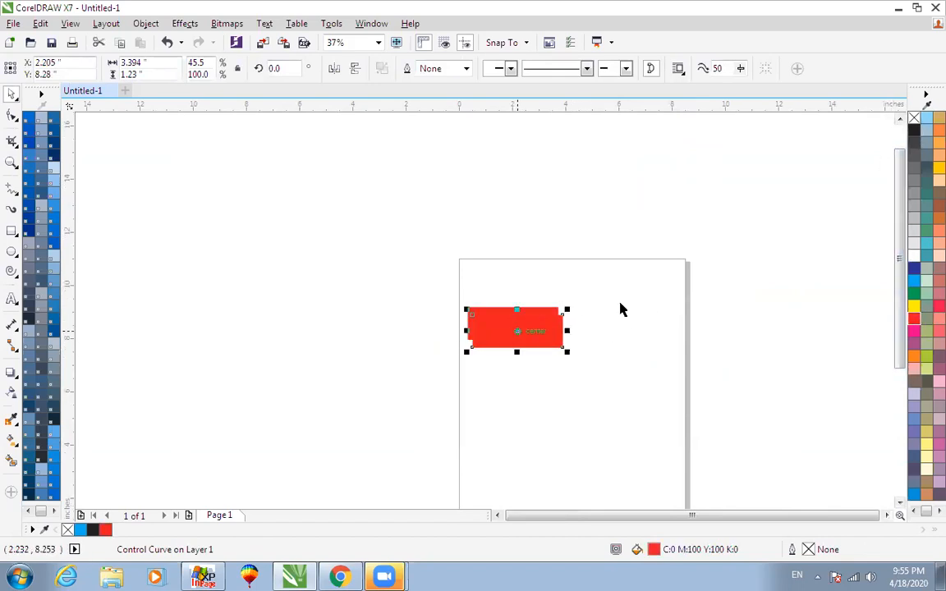
click(913, 130)
- Shift the black rectangle slightly left to narrow its horizontal offset from the red one
key(z)
drag(416, 265, 670, 400)
drag(175, 196, 681, 465)
click(542, 356)
drag(536, 344, 528, 337)
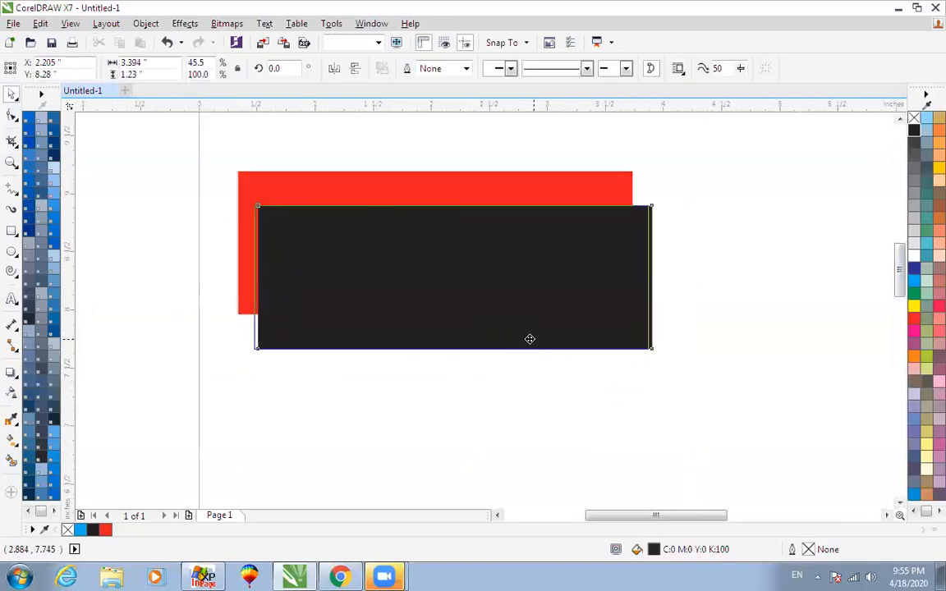
click(529, 392)
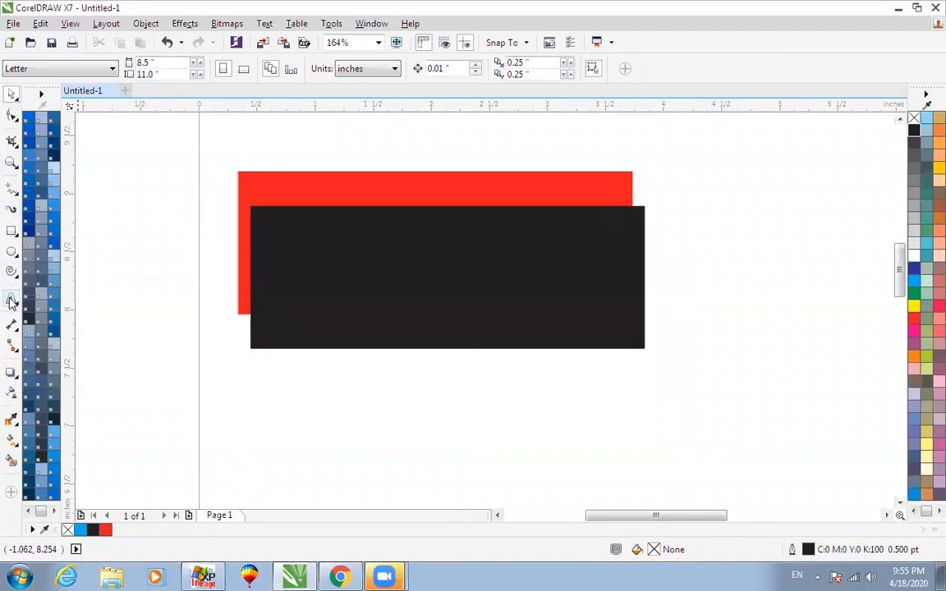
click(17, 192)
click(55, 236)
click(240, 324)
click(239, 340)
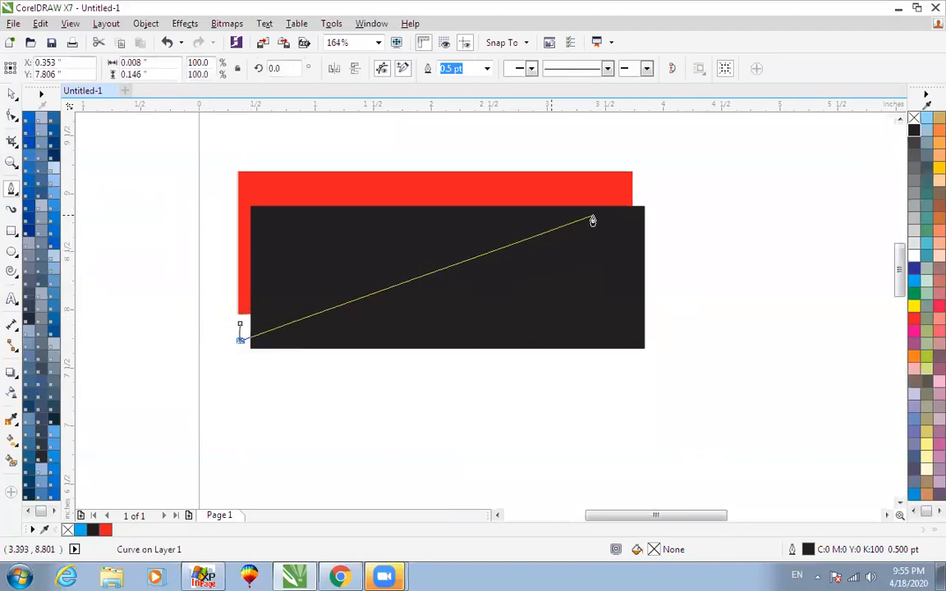
click(645, 190)
key(space)
key(Delete)
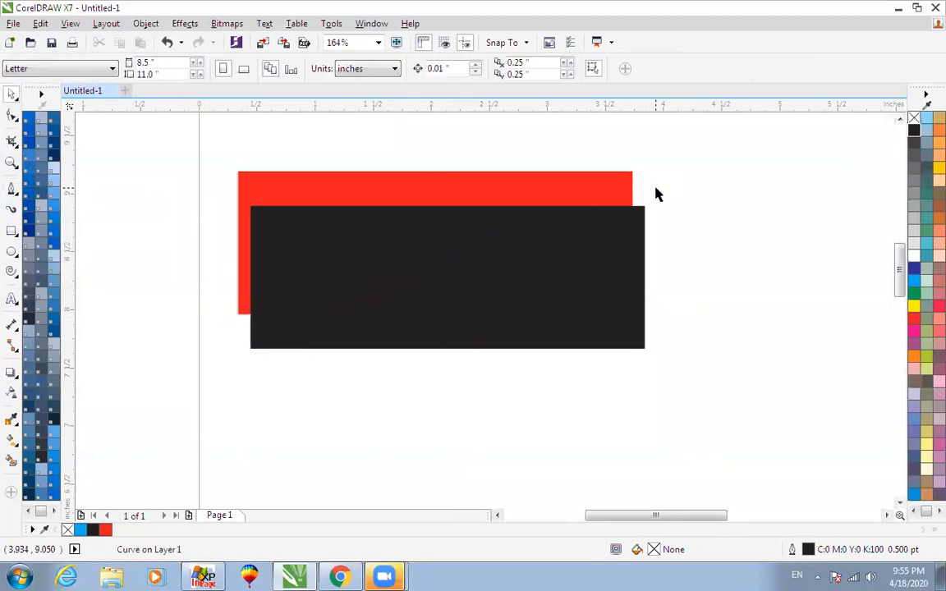
- Try to form a 3D edge by adding nodes to the red rectangle and pulling them to the black rectangle's lower-left and upper-right corners
double_click(240, 312)
drag(249, 315, 251, 347)
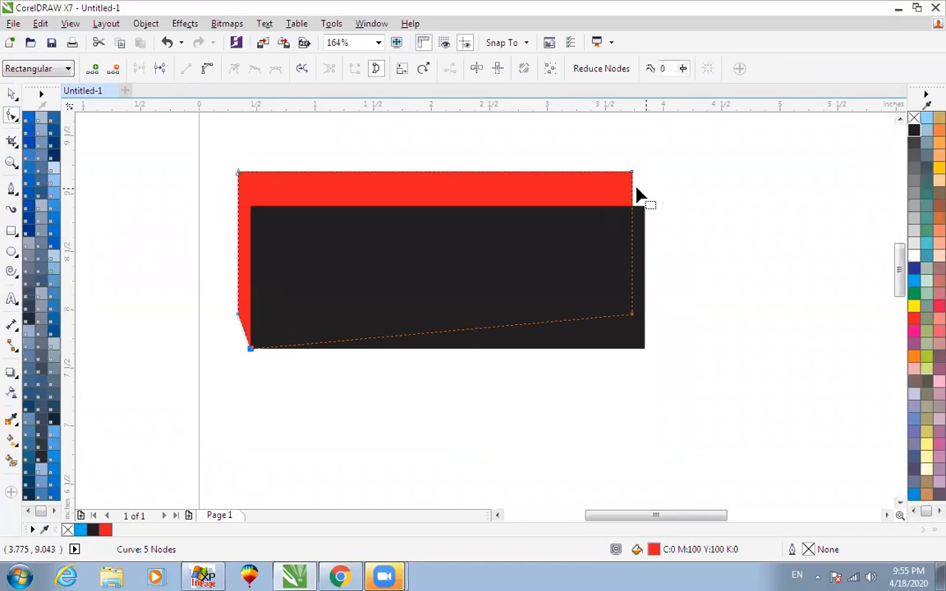
double_click(633, 207)
drag(637, 211, 649, 213)
click(692, 219)
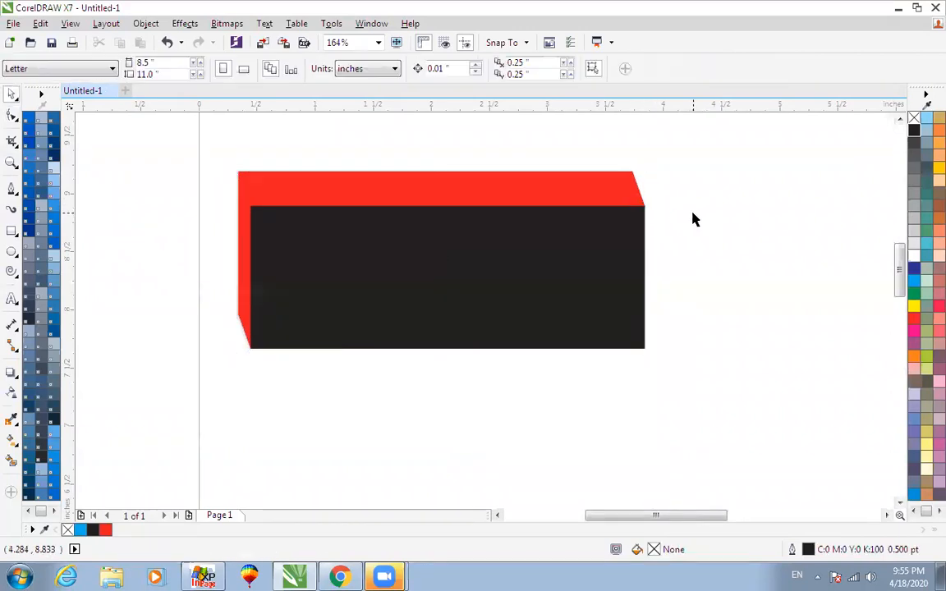
key(z)
scroll(692, 219, down, 3)
drag(443, 155, 793, 380)
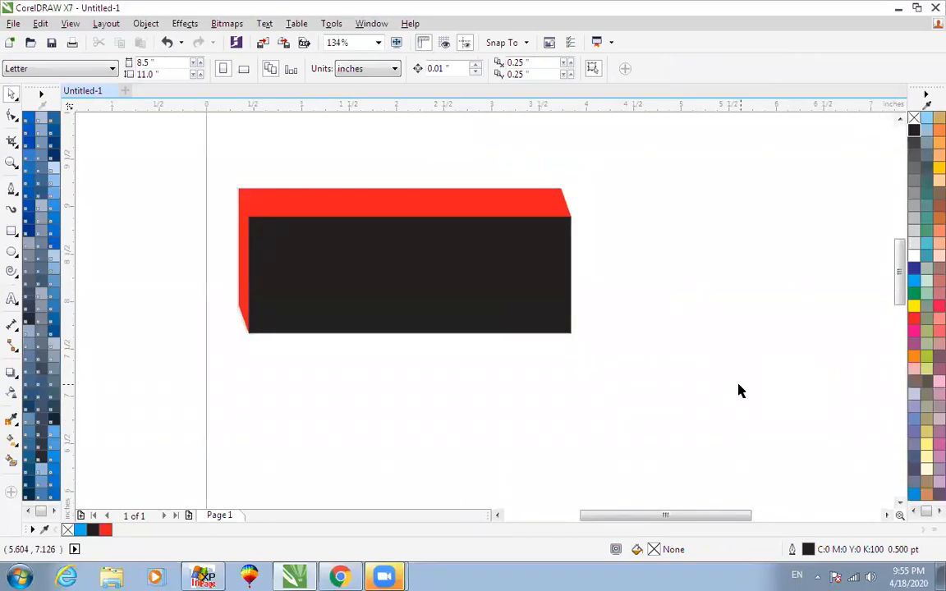
key(ctrl+z)
- Move the black rectangle closer to the red one, to about X 2.125, Y 8.452 inches
click(602, 378)
drag(450, 259, 407, 258)
key(F2)
drag(179, 154, 645, 377)
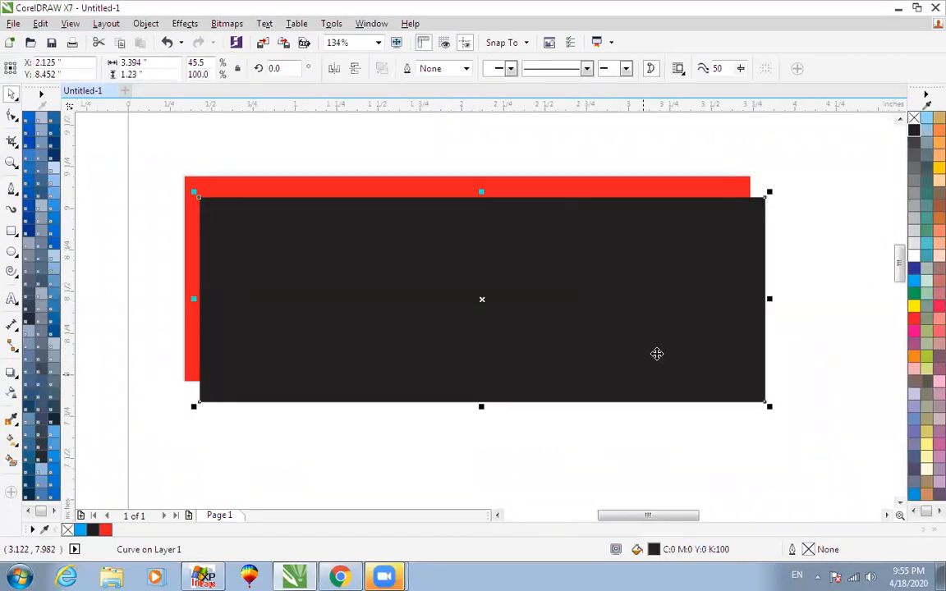
click(852, 227)
scroll(662, 291, down, 2)
key(F2)
drag(287, 159, 750, 385)
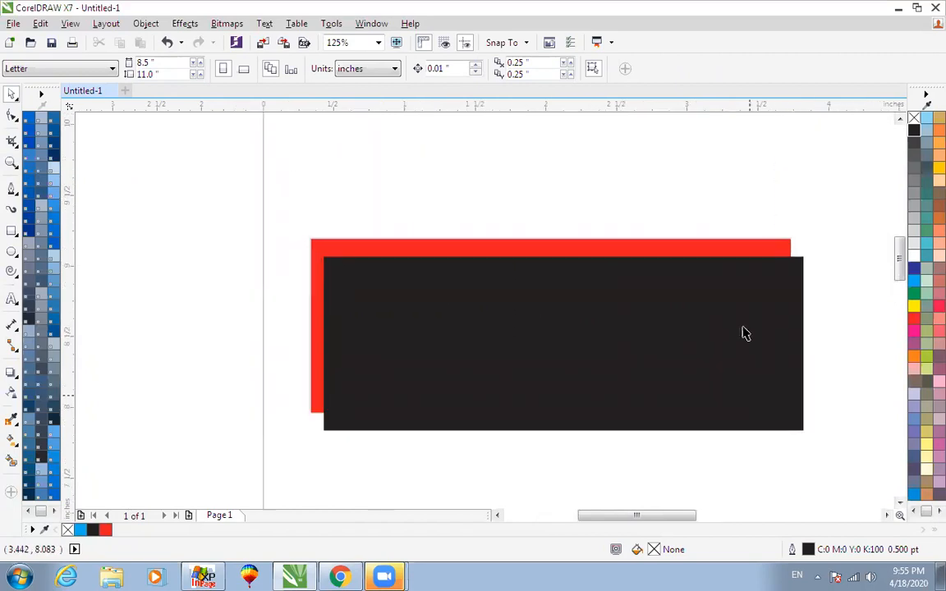
- Add a node where the red rectangle's right edge meets the black one and pull it to the black rectangle's upper-right corner
key(F10)
click(786, 252)
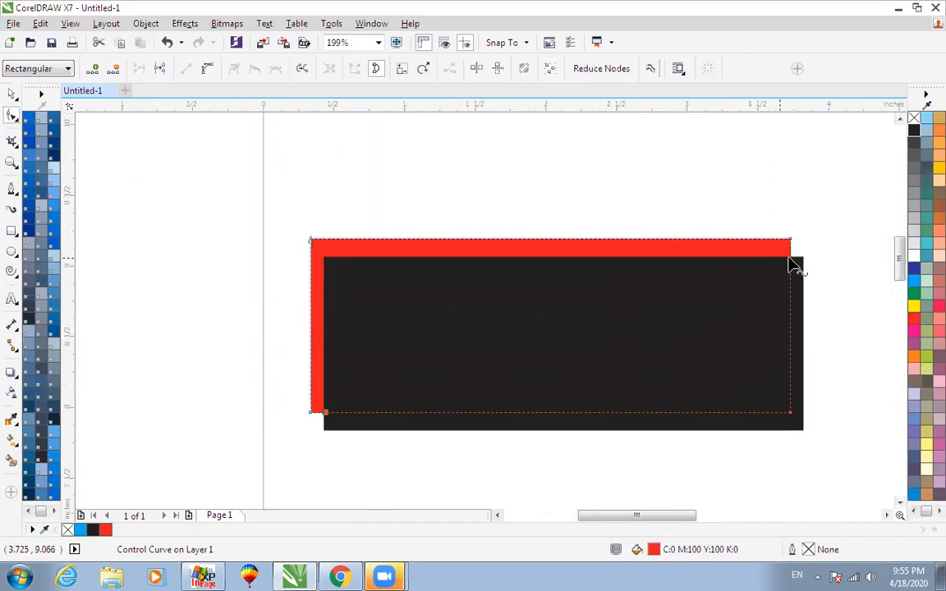
drag(791, 247, 783, 219)
key(ctrl+z)
drag(791, 257, 803, 259)
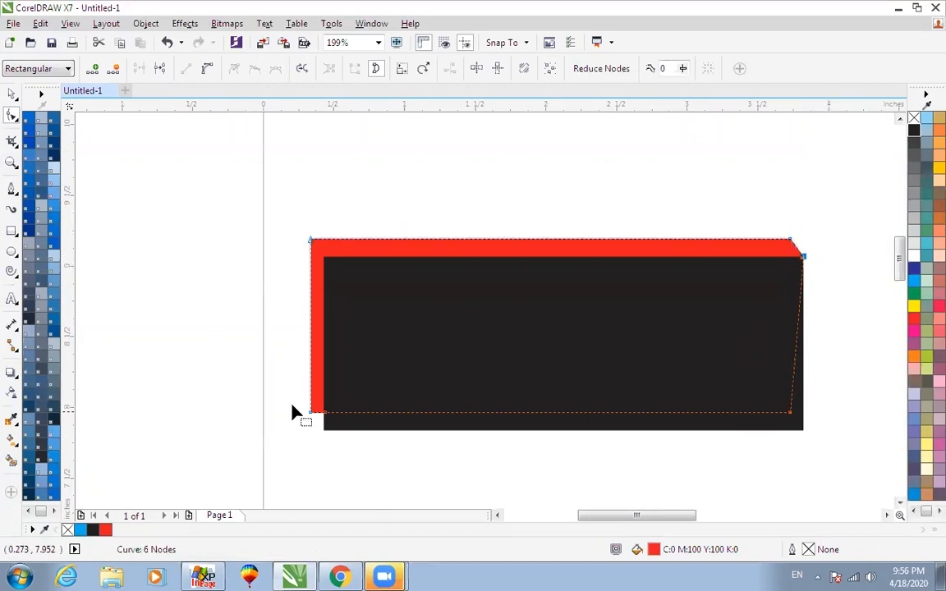
- Add a node where the red rectangle's lower edge meets the black one and pull it to the black rectangle's lower-left corner
scroll(297, 435, up, 5)
drag(423, 291, 423, 312)
key(ctrl+z)
click(423, 304)
click(414, 293)
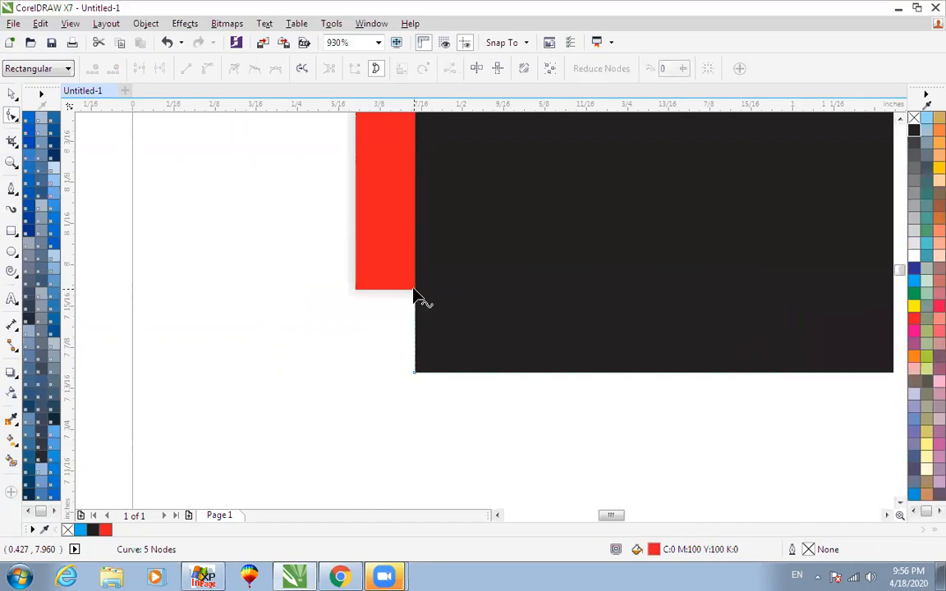
double_click(415, 292)
drag(415, 293, 416, 371)
scroll(422, 424, down, 1)
scroll(423, 425, down, 2)
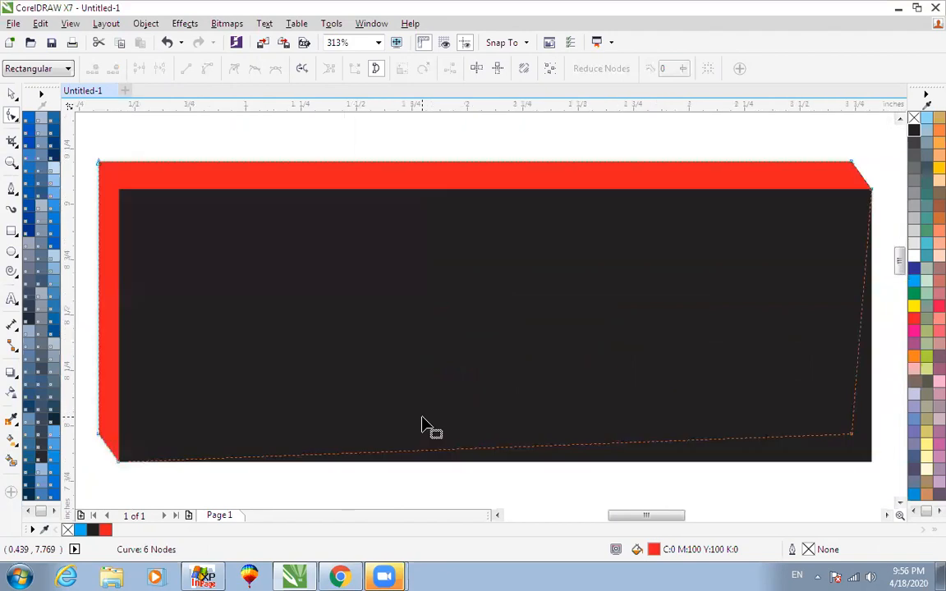
key(space)
click(645, 151)
scroll(645, 153, down, 1)
key(F2)
drag(361, 122, 846, 390)
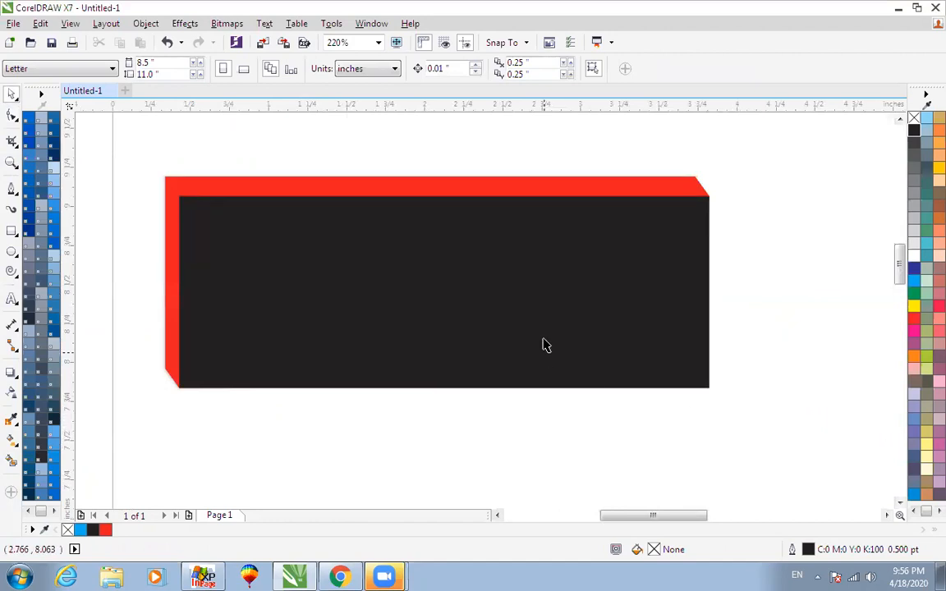
- Fill the front rectangle with cyan (C100) and the red beveled shape behind it with black
drag(566, 106, 563, 182)
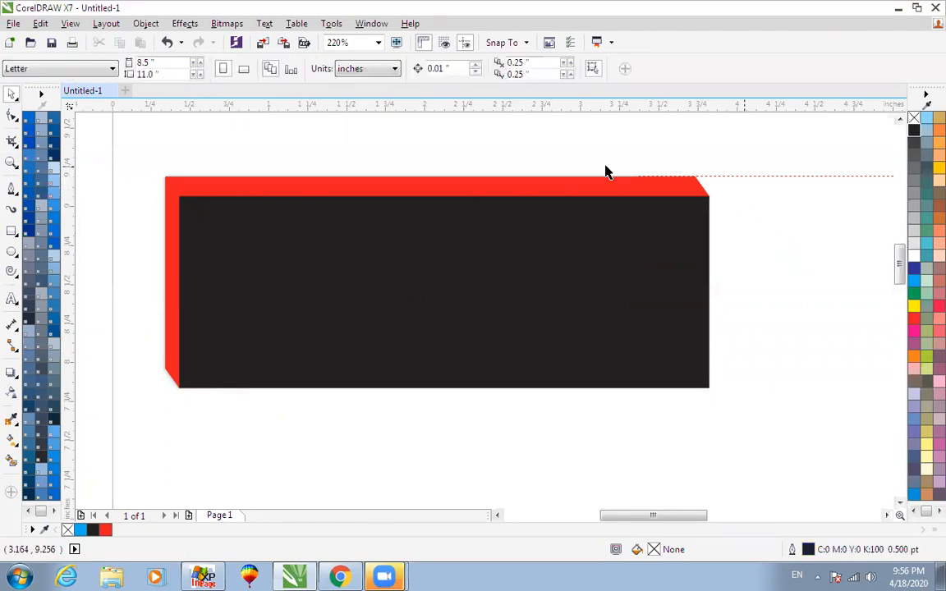
click(612, 200)
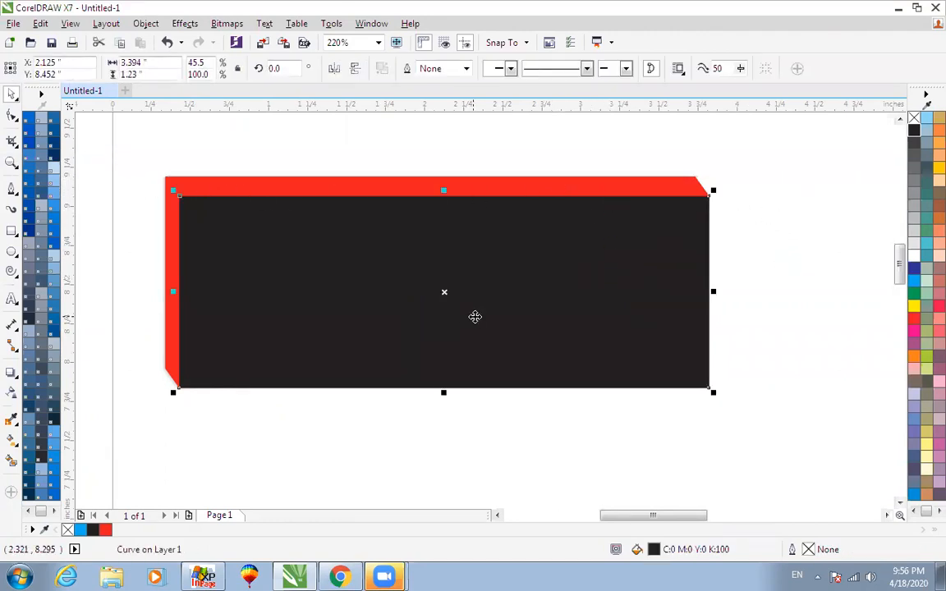
scroll(475, 314, down, 3)
scroll(407, 293, up, 3)
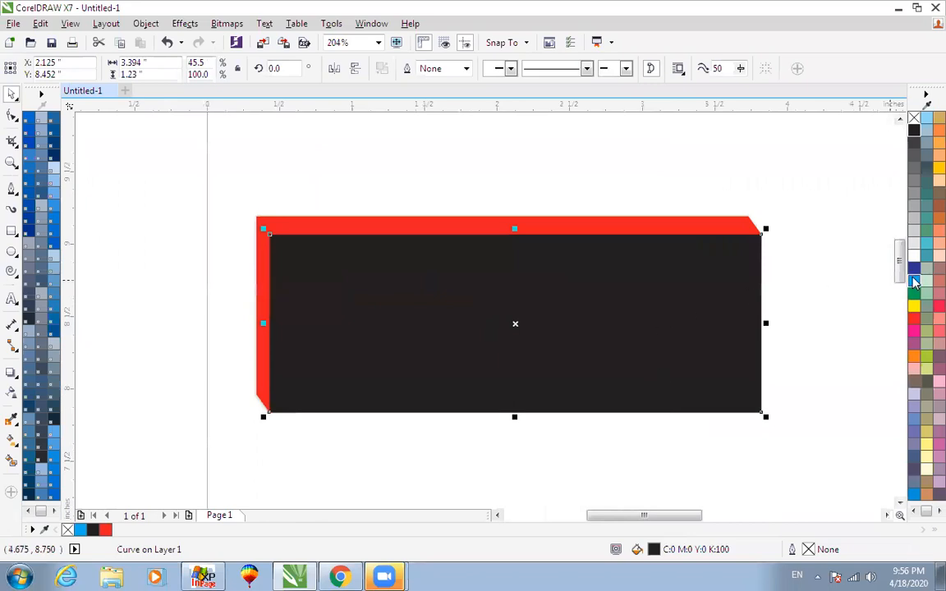
click(913, 280)
click(736, 225)
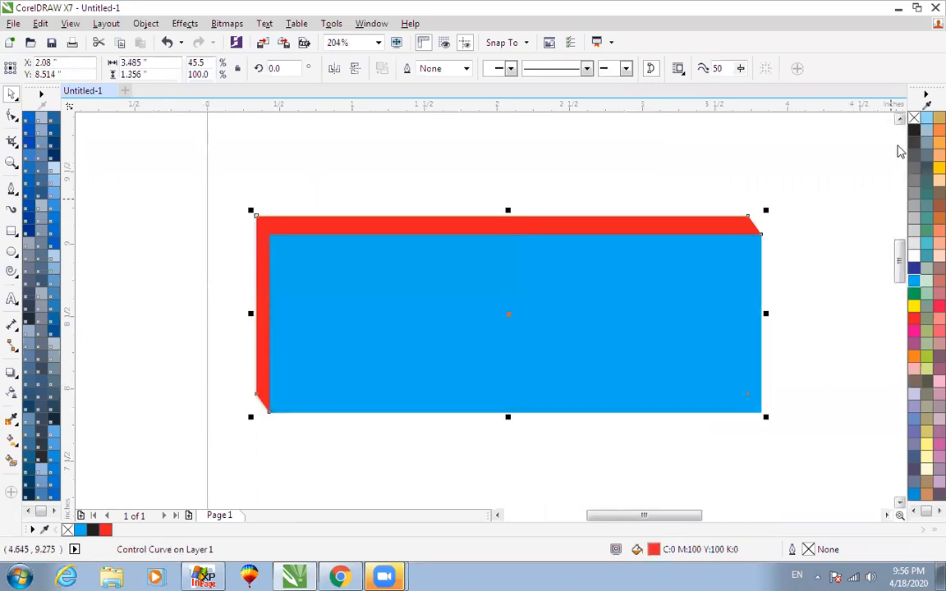
click(914, 130)
- Change the front rectangle's uniform fill to dark blue, C100 M70 Y45 K45
click(722, 279)
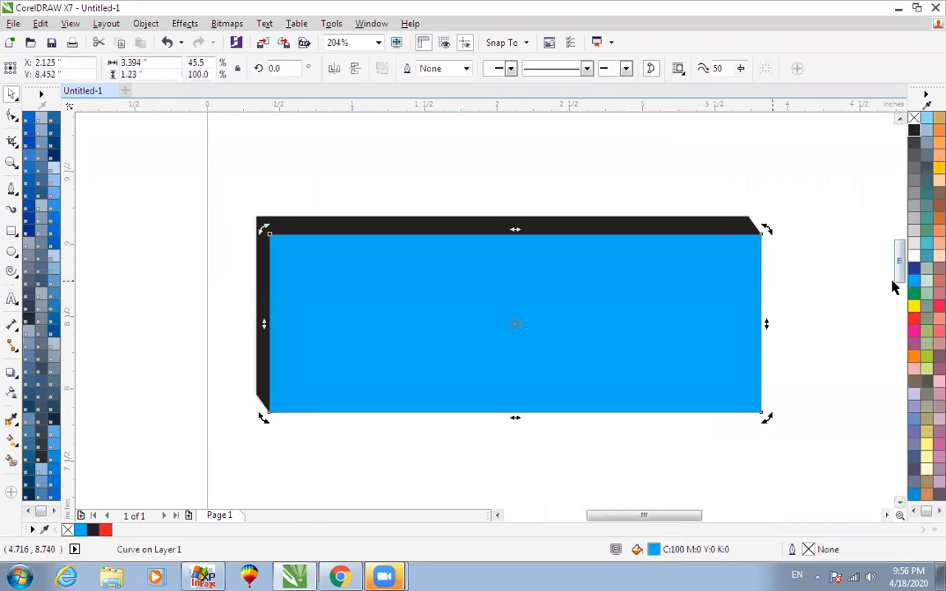
double_click(913, 280)
click(542, 474)
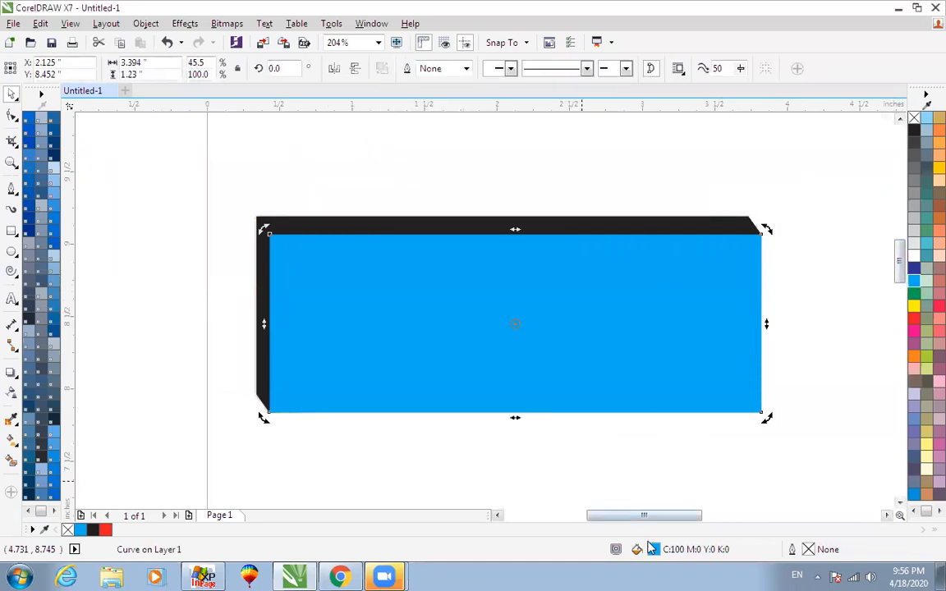
double_click(653, 550)
click(428, 320)
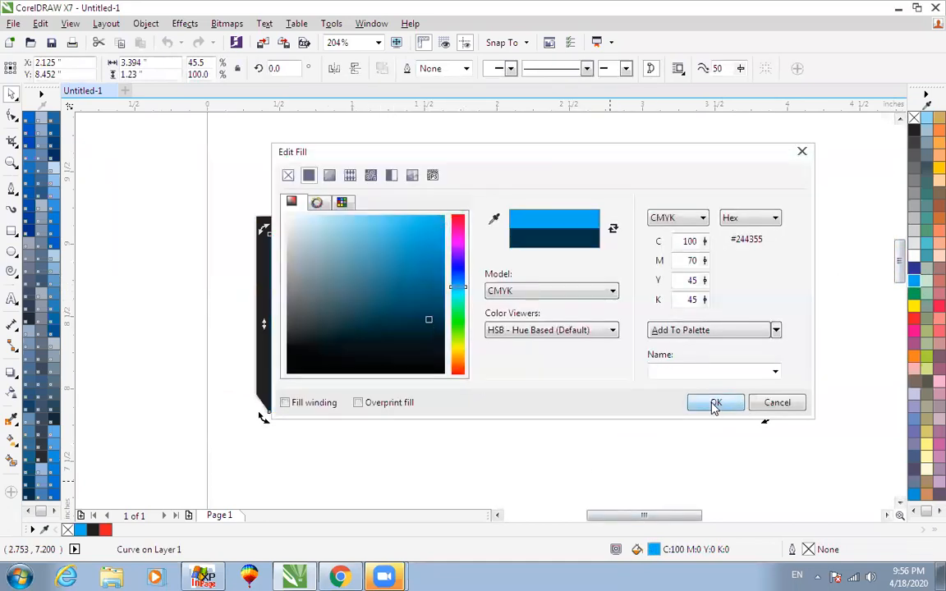
click(715, 402)
click(690, 455)
- Select all objects of the 3D box and delete them from the page
scroll(633, 389, down, 2)
key(ctrl+a)
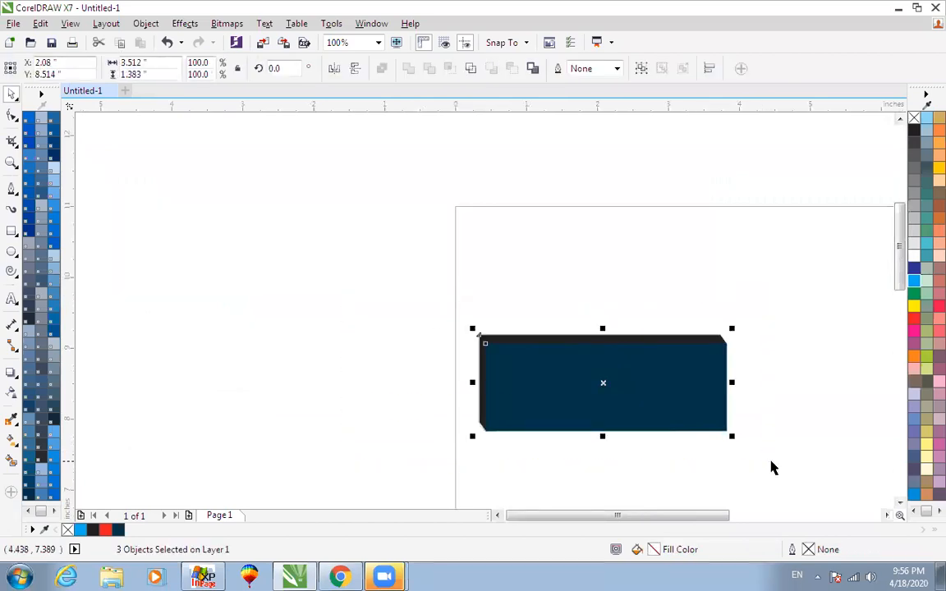
key(Delete)
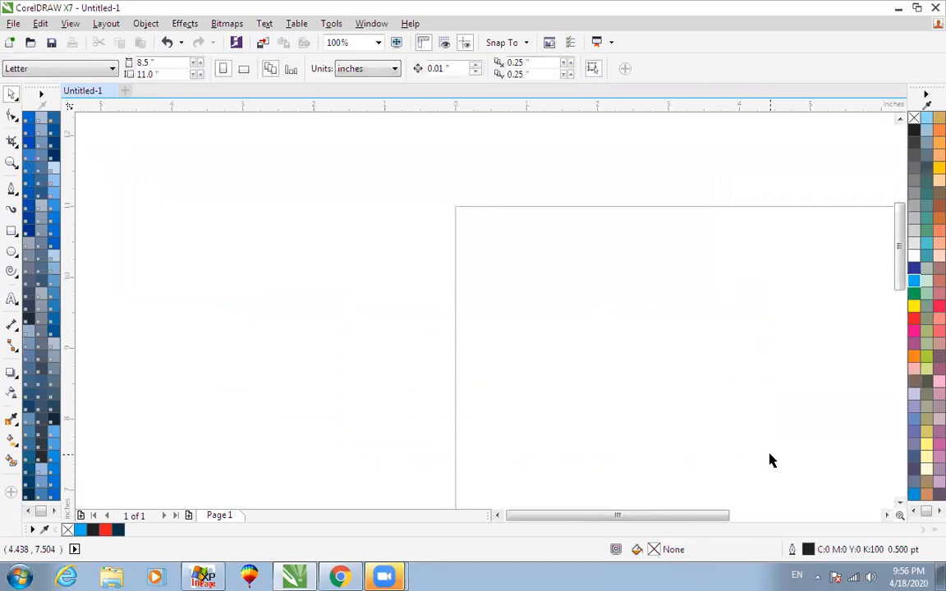